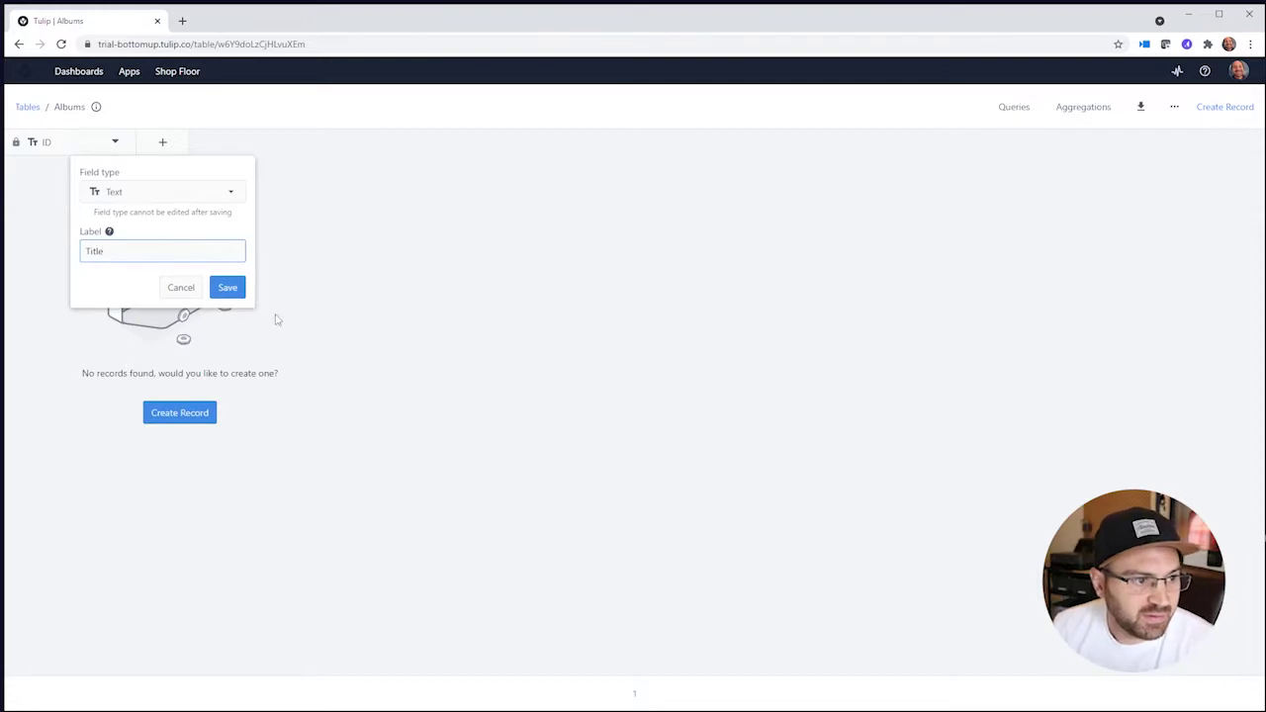
# - Save the Title text field in the Albums table and set up a Linked Record field labelled Photos
pyautogui.click(227, 287)
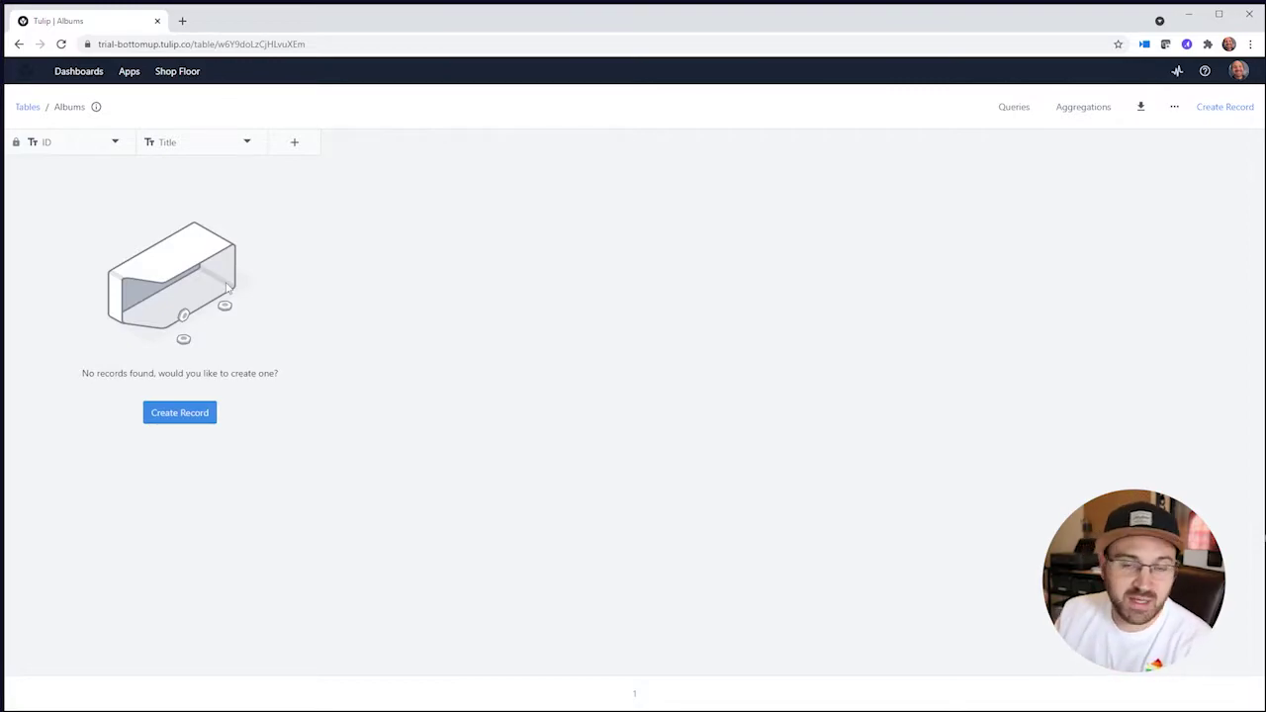
pyautogui.click(291, 148)
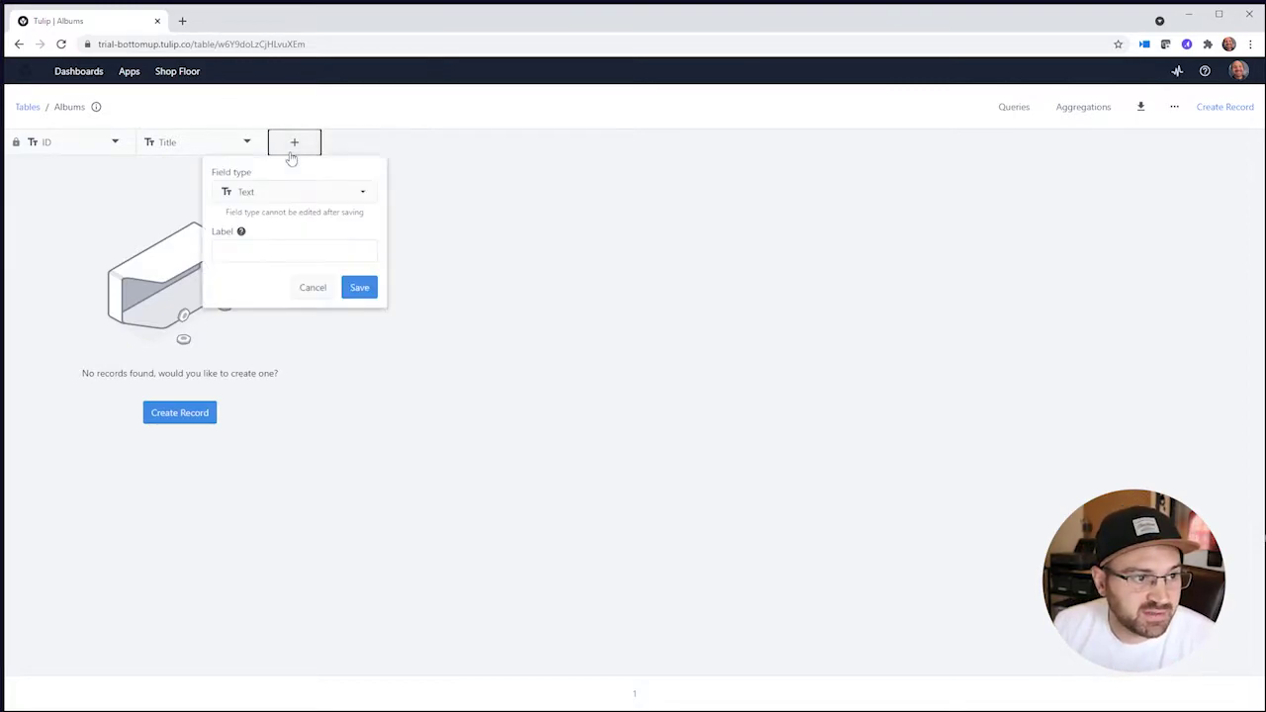
pyautogui.click(296, 195)
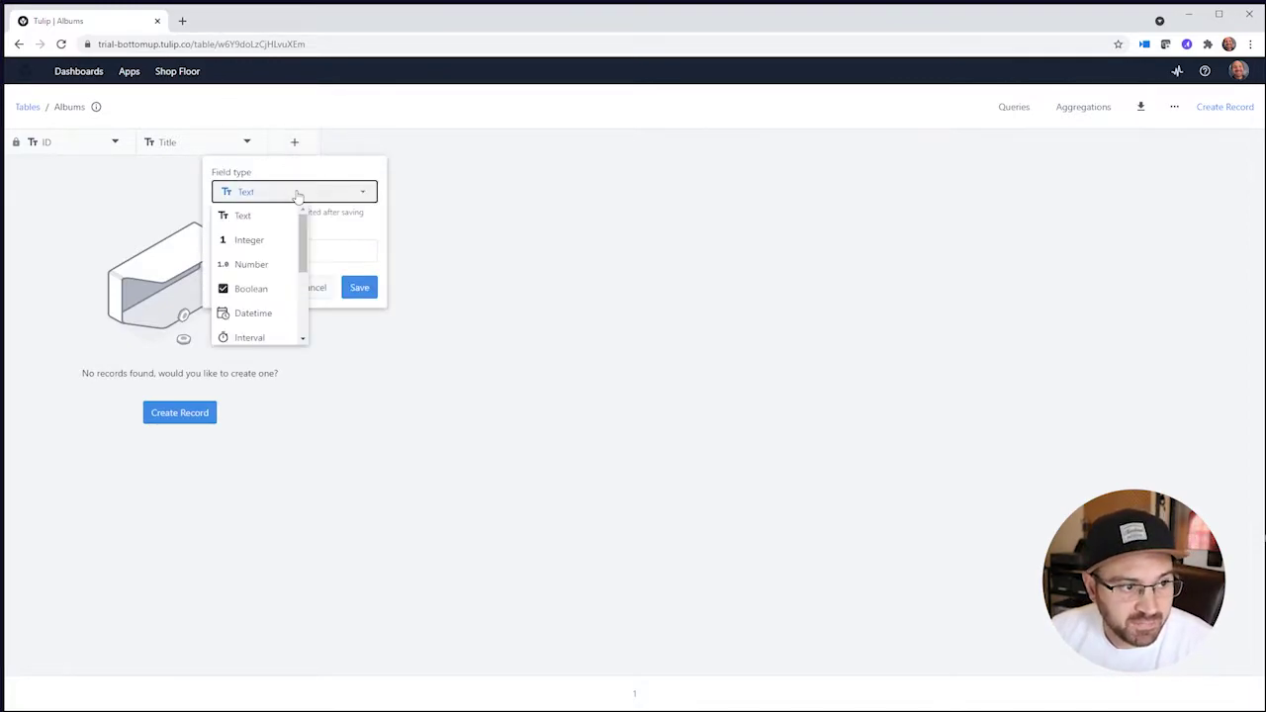
pyautogui.scroll(-5, 271, 282)
pyautogui.click(260, 332)
pyautogui.click(280, 253)
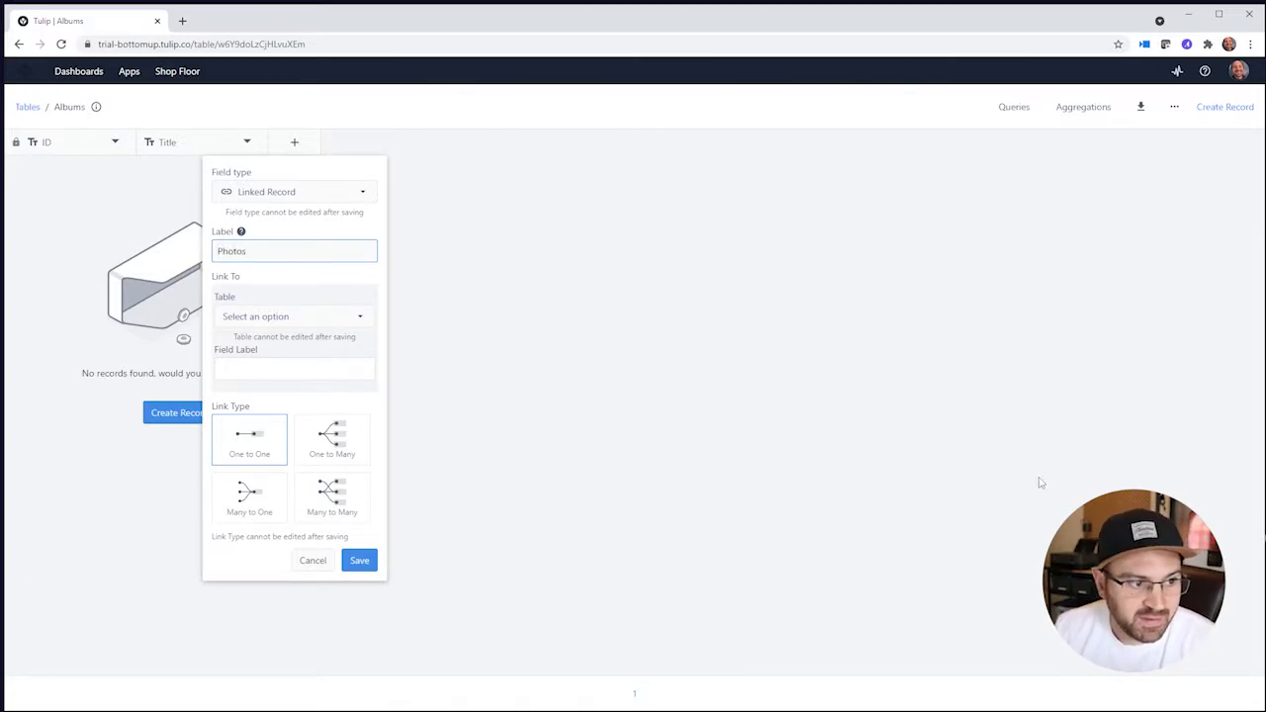
# - Link the Photos field to the Photos table with field label Albums and link type Many to Many, and save it
pyautogui.click(285, 316)
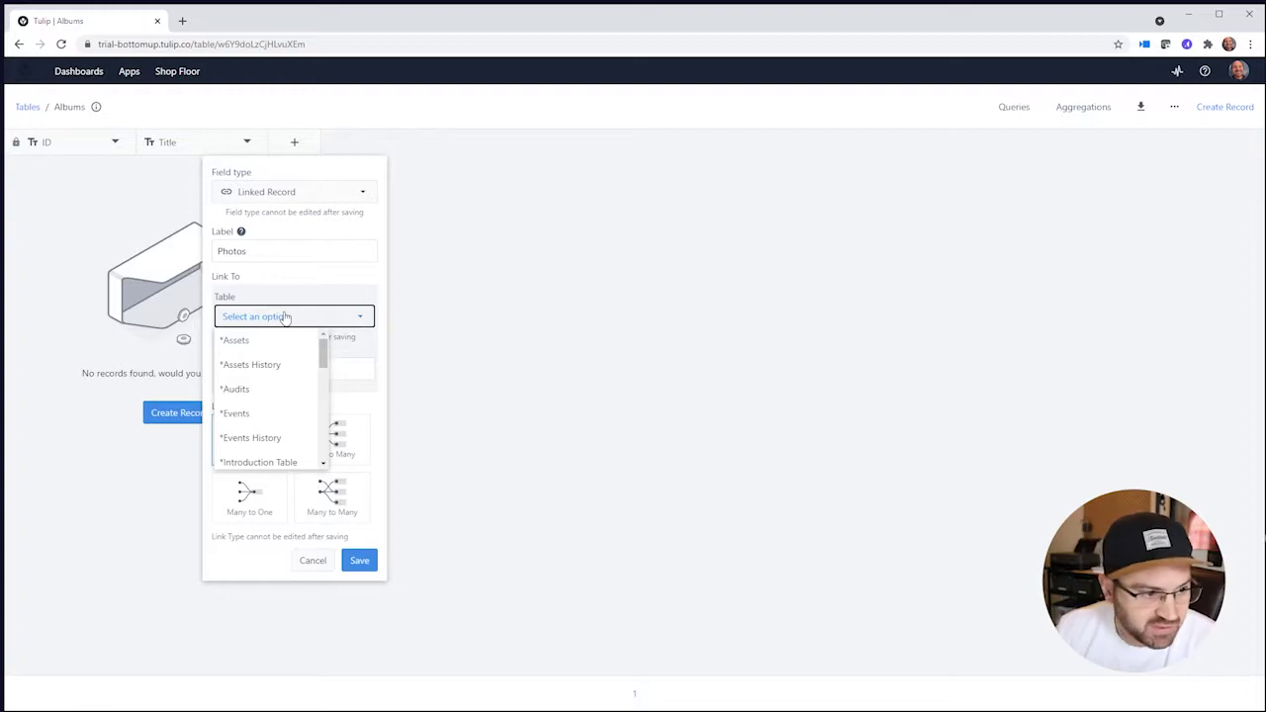
pyautogui.scroll(-10, 292, 384)
pyautogui.scroll(-1, 252, 431)
pyautogui.click(255, 430)
pyautogui.click(264, 370)
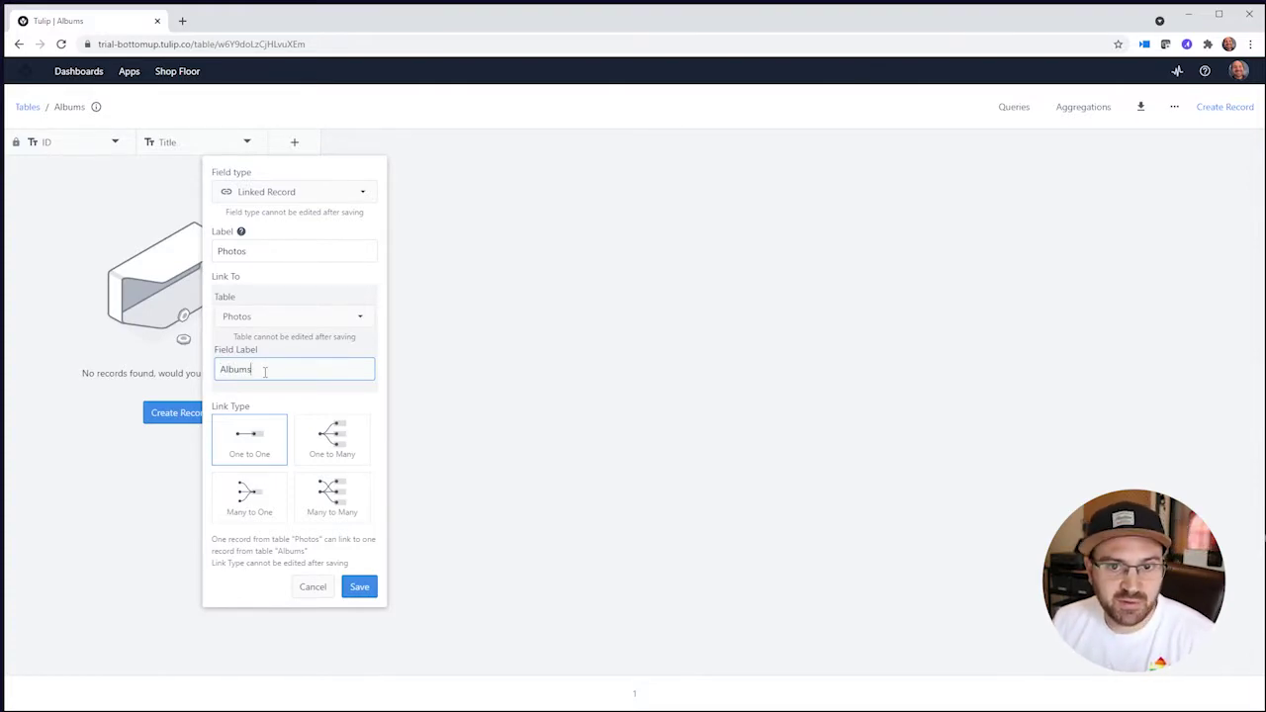
pyautogui.click(350, 492)
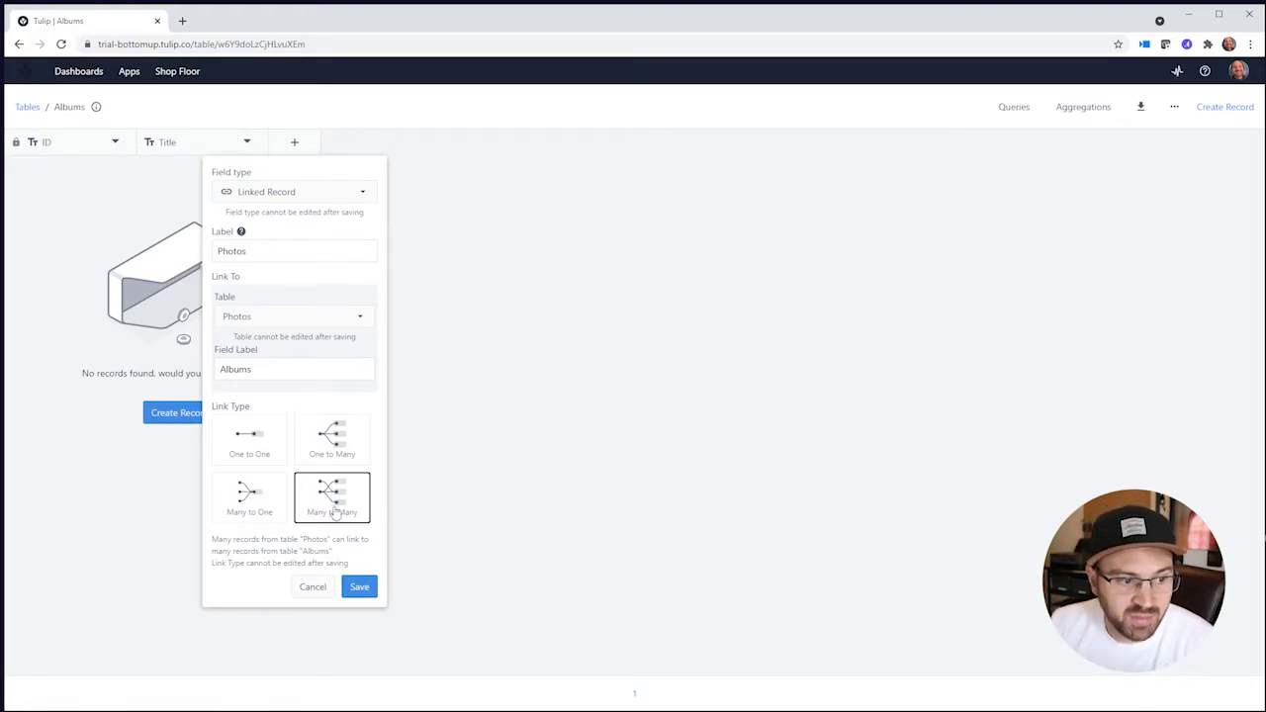
pyautogui.click(364, 590)
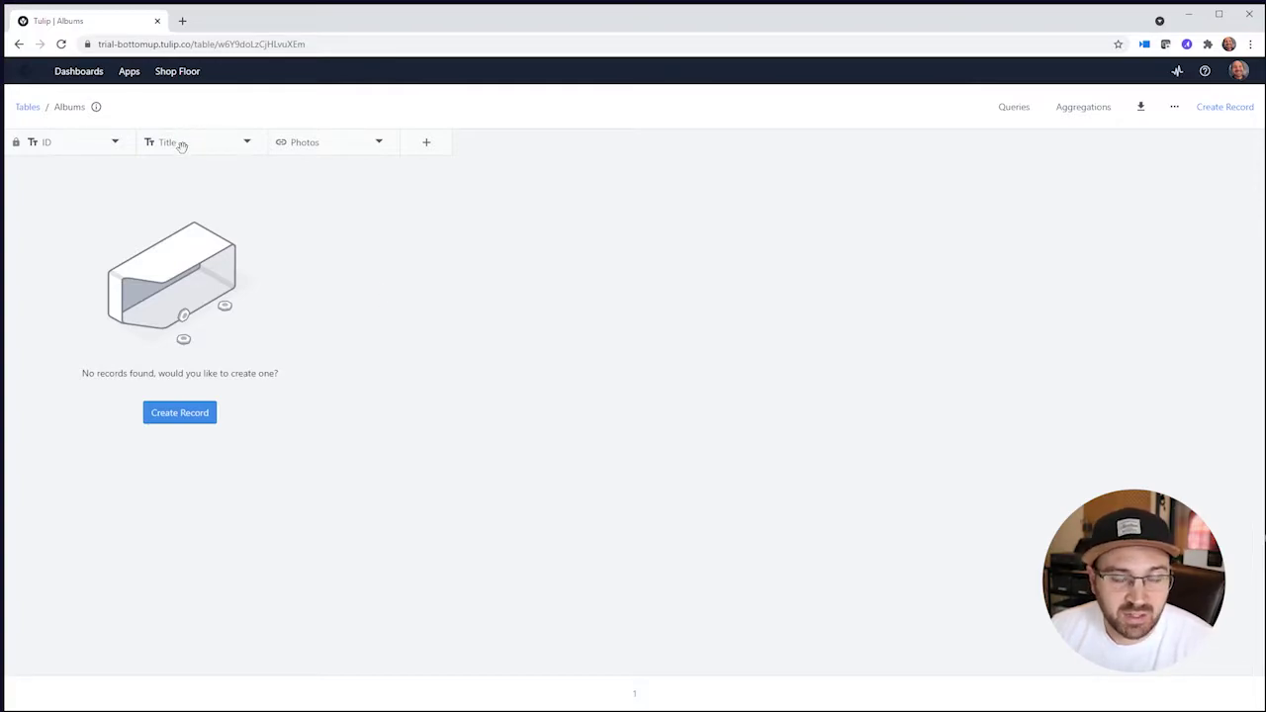
# - Open the Photos table from the list of tables
pyautogui.click(27, 107)
pyautogui.scroll(-5, 153, 445)
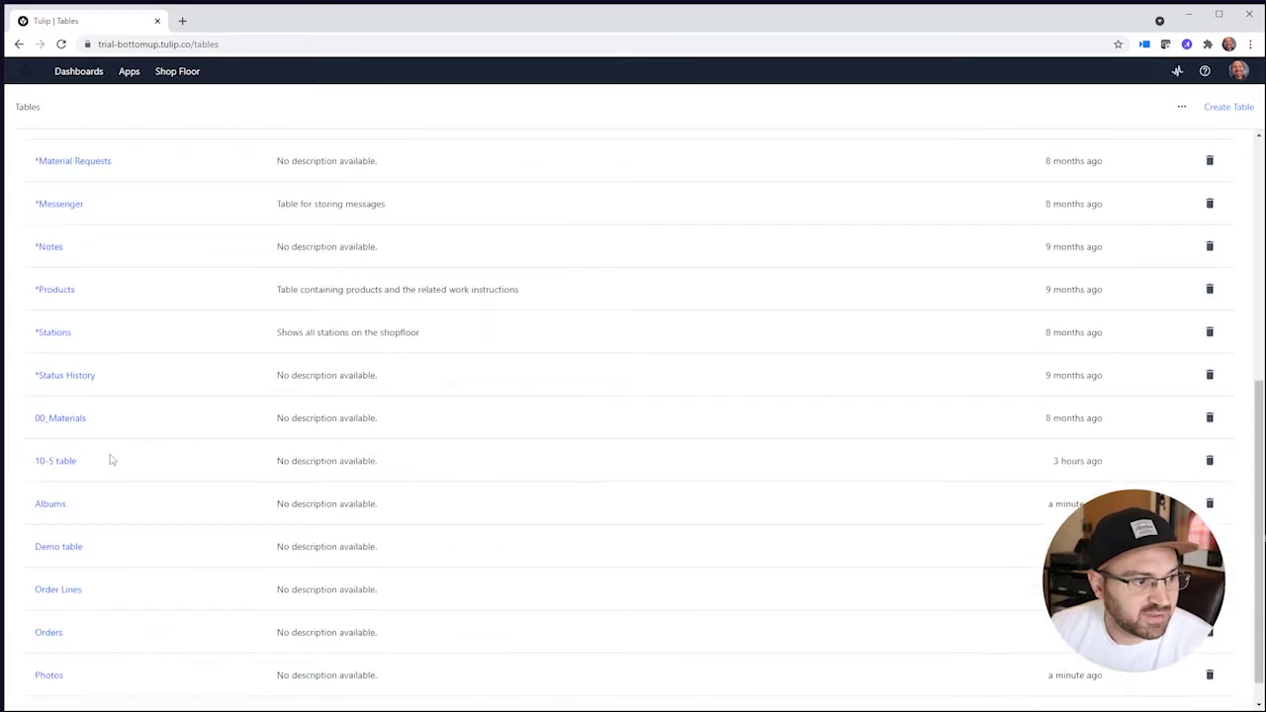
pyautogui.scroll(-1, 91, 669)
pyautogui.click(48, 643)
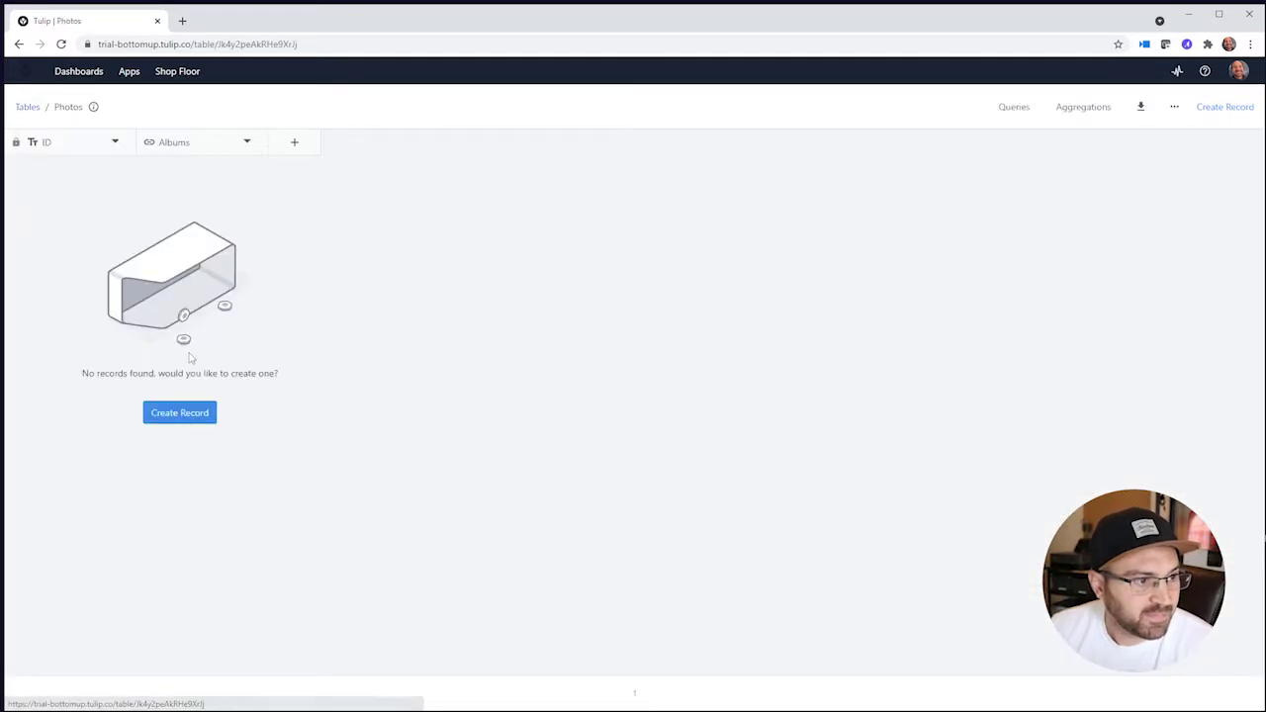
# - Add an Image-type field labelled Image to the Photos table
pyautogui.click(296, 154)
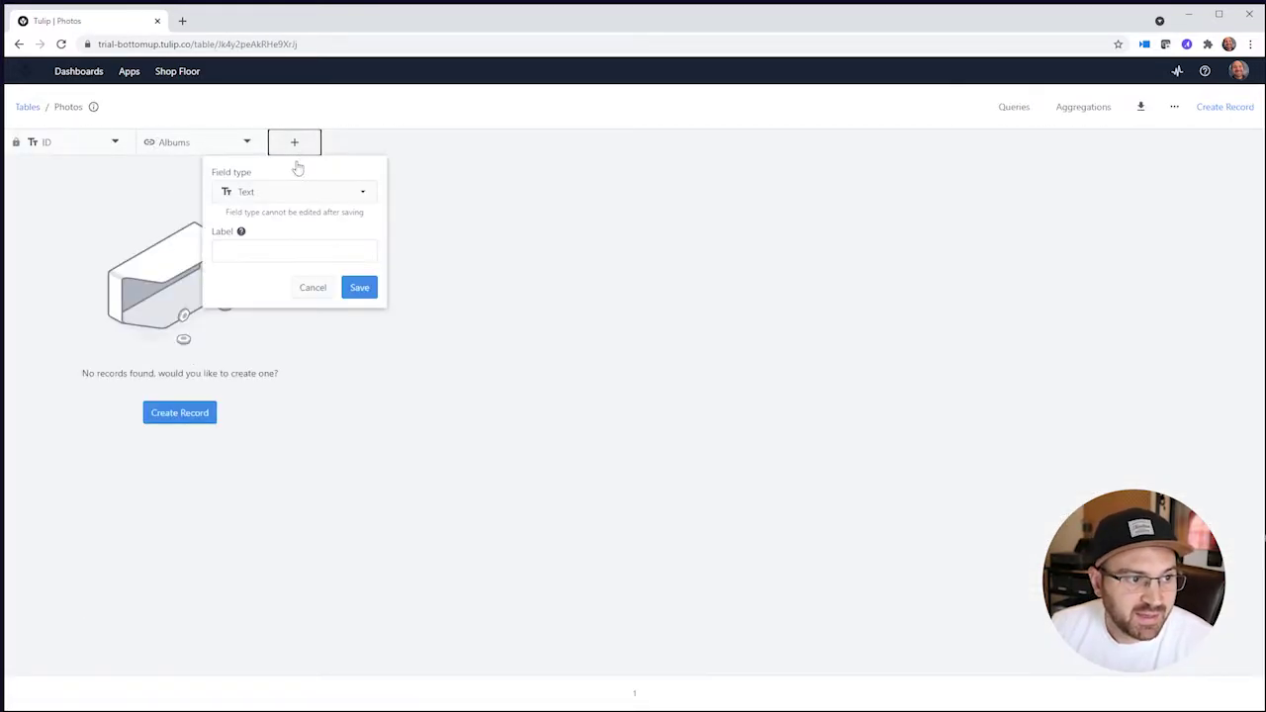
pyautogui.click(294, 192)
pyautogui.scroll(-2, 265, 272)
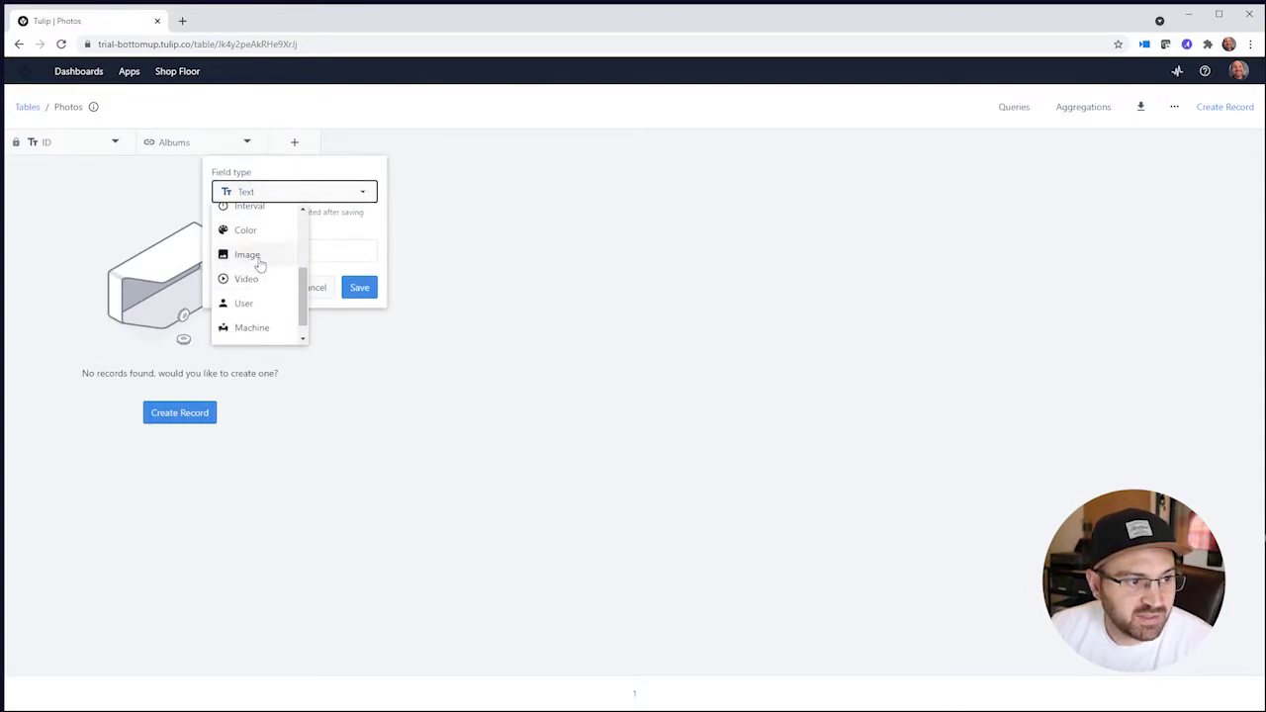
pyautogui.click(263, 255)
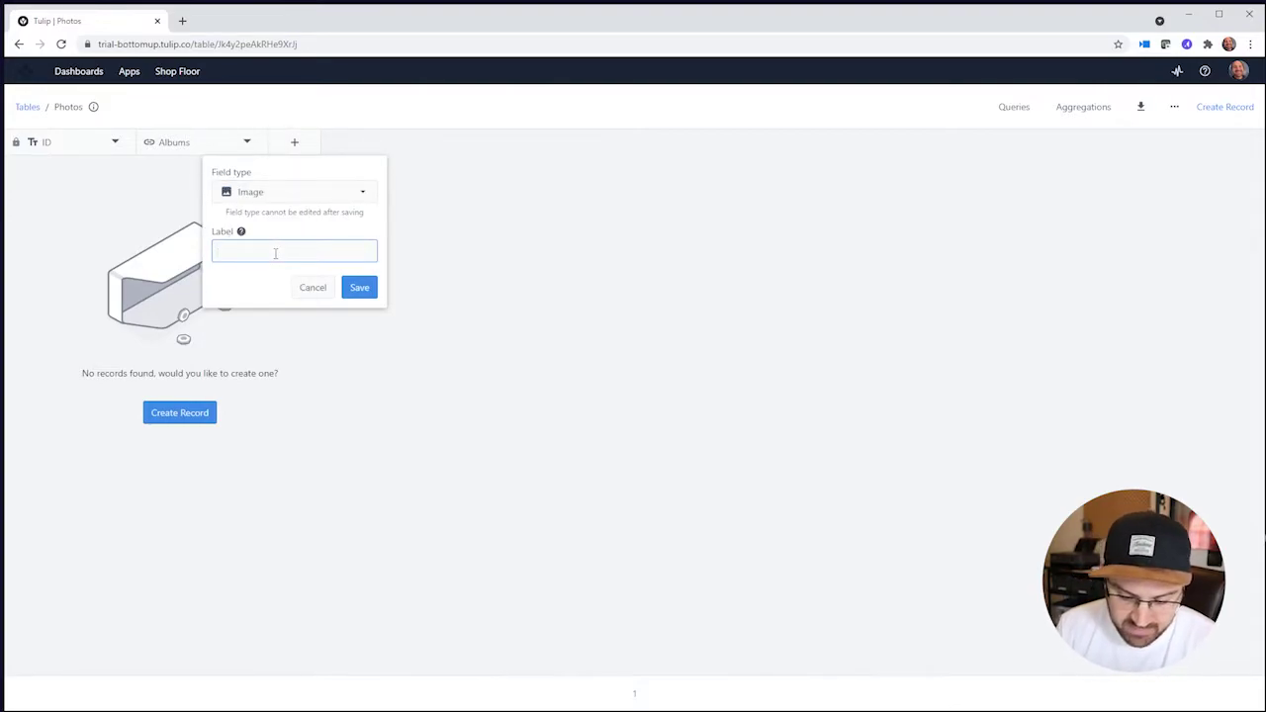
pyautogui.click(359, 286)
# - Add a Text field labelled Caption to the Photos table
pyautogui.click(409, 149)
pyautogui.click(396, 250)
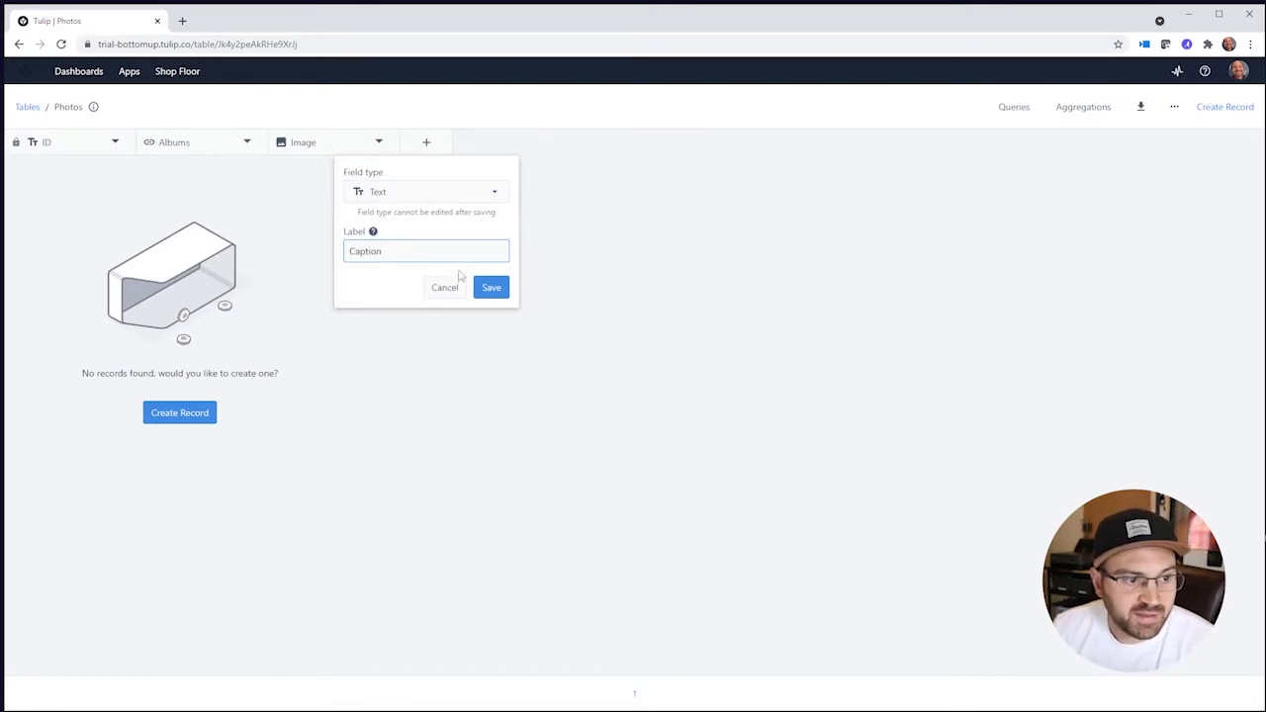
pyautogui.click(493, 286)
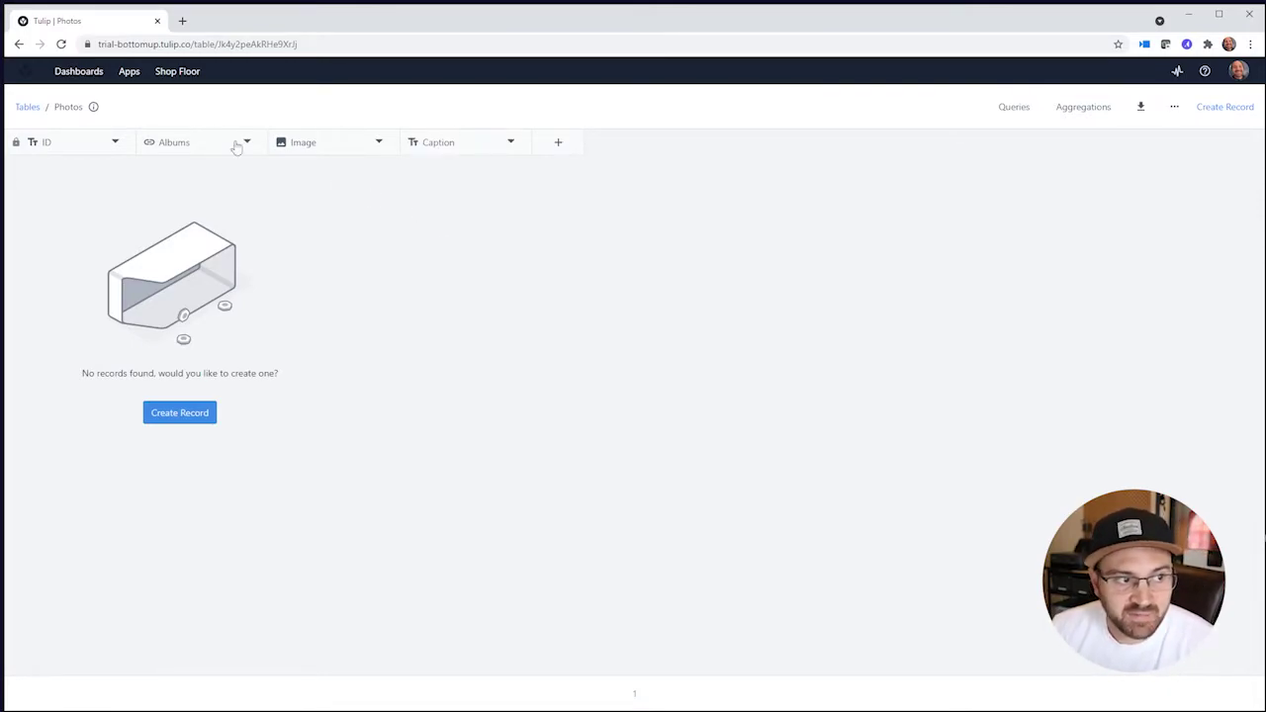
# - Create an app named Photo Album in the Miscellaneous group of the example applications
pyautogui.click(126, 91)
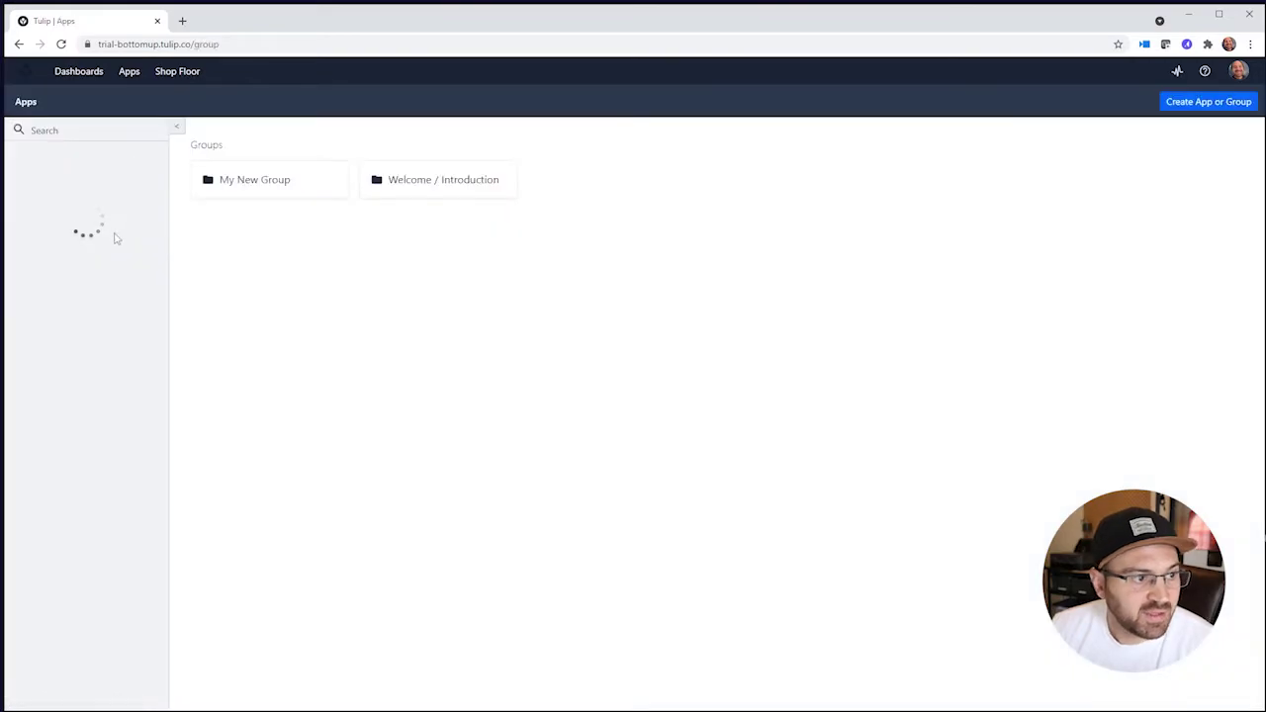
pyautogui.click(74, 314)
pyautogui.click(1236, 102)
pyautogui.click(1227, 125)
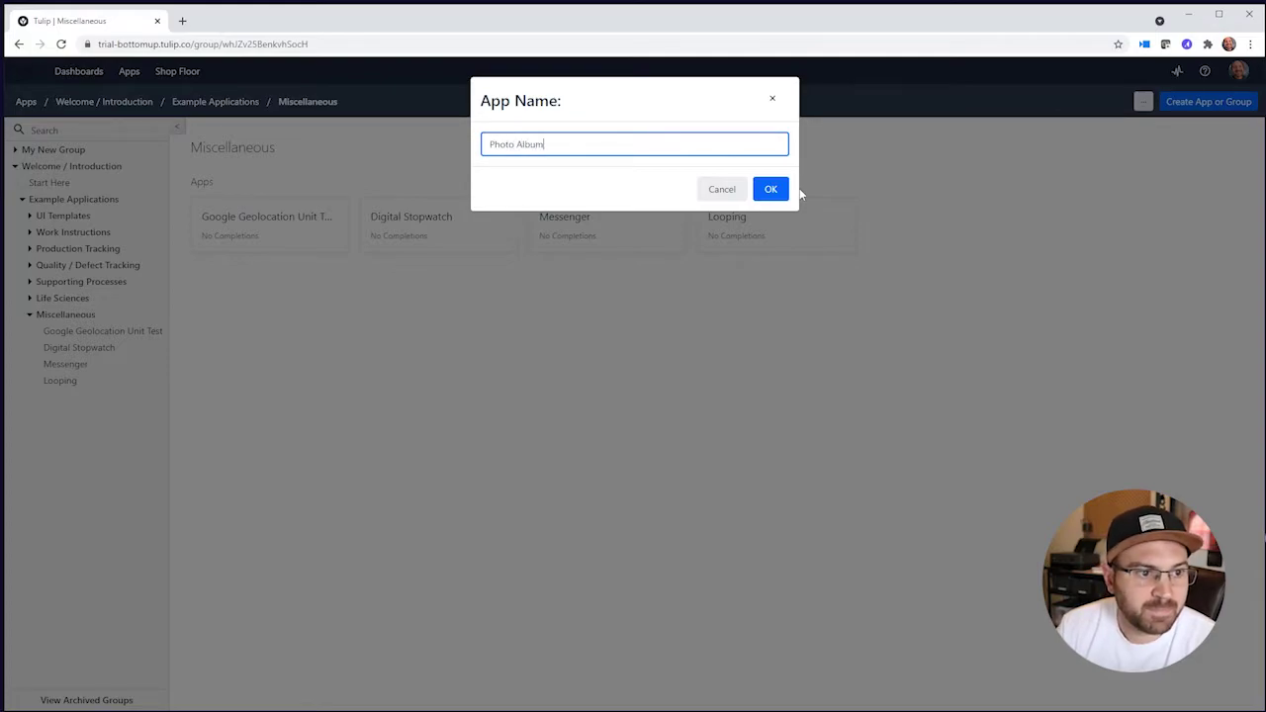
pyautogui.click(770, 188)
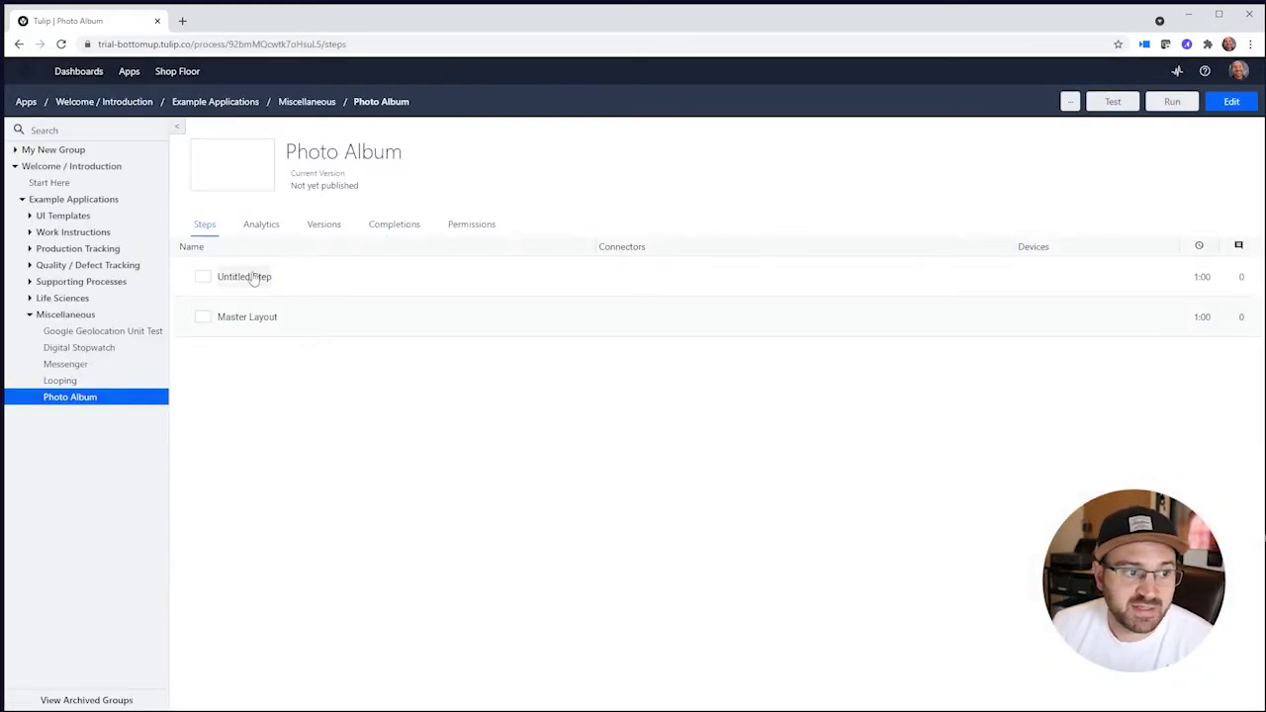
# - Open the app's untitled step for editing and add the Albums table to the app's records
pyautogui.click(255, 275)
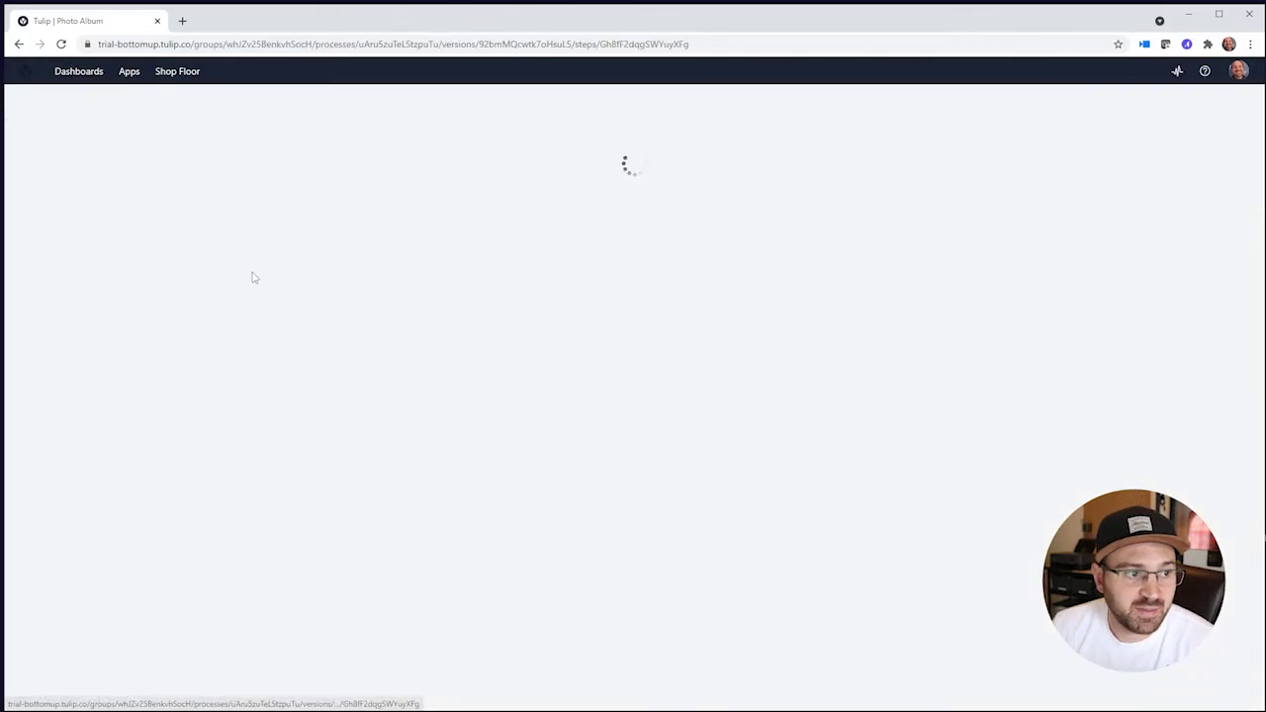
pyautogui.click(114, 179)
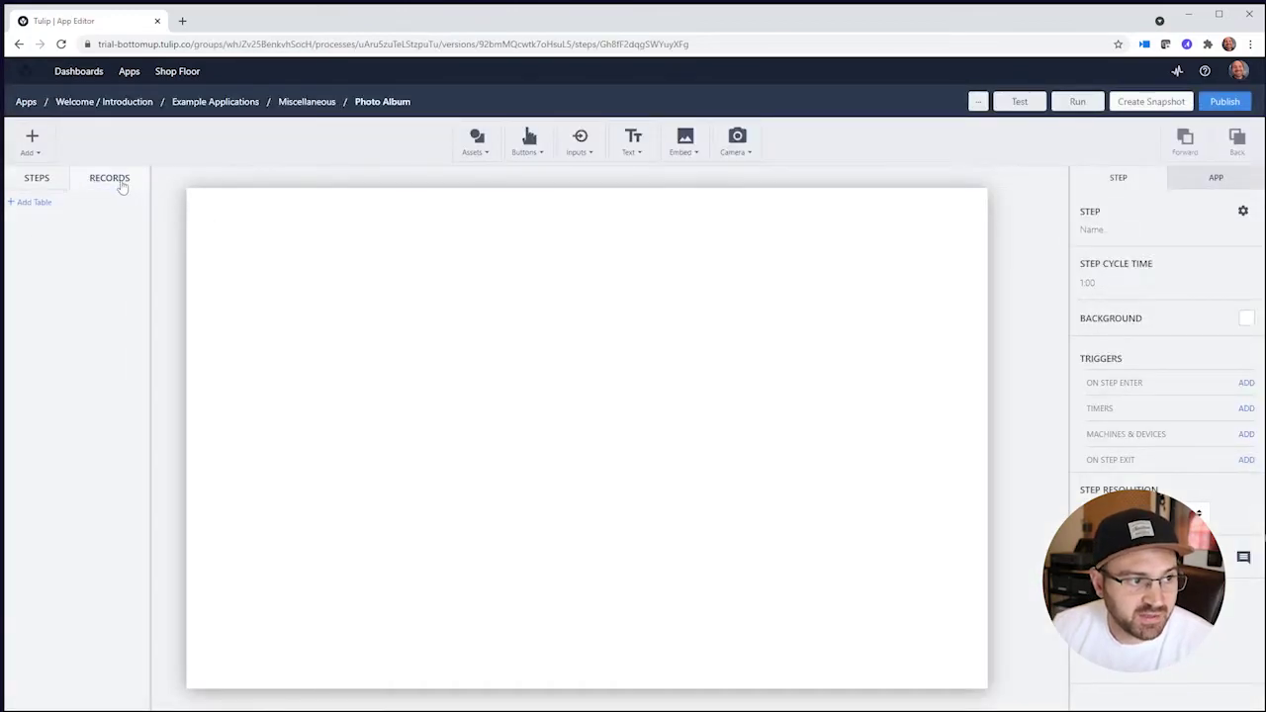
pyautogui.click(40, 202)
pyautogui.click(186, 227)
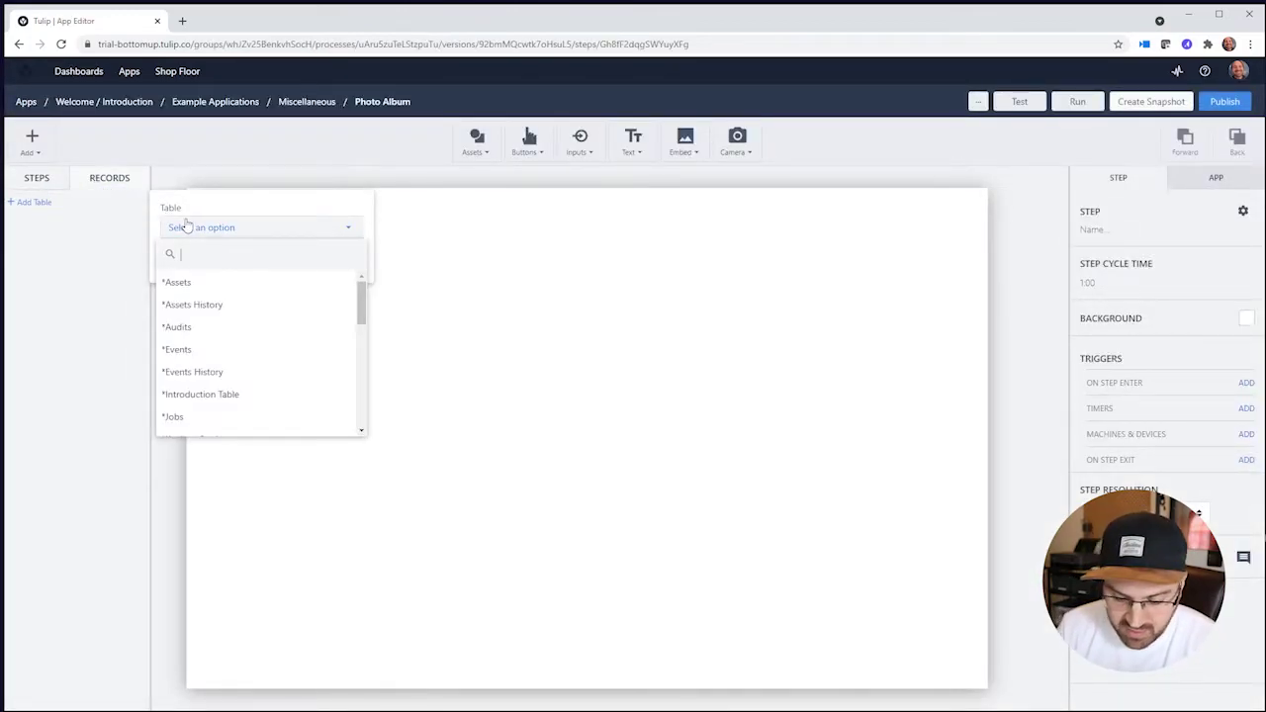
pyautogui.write('alb')
pyautogui.click(187, 283)
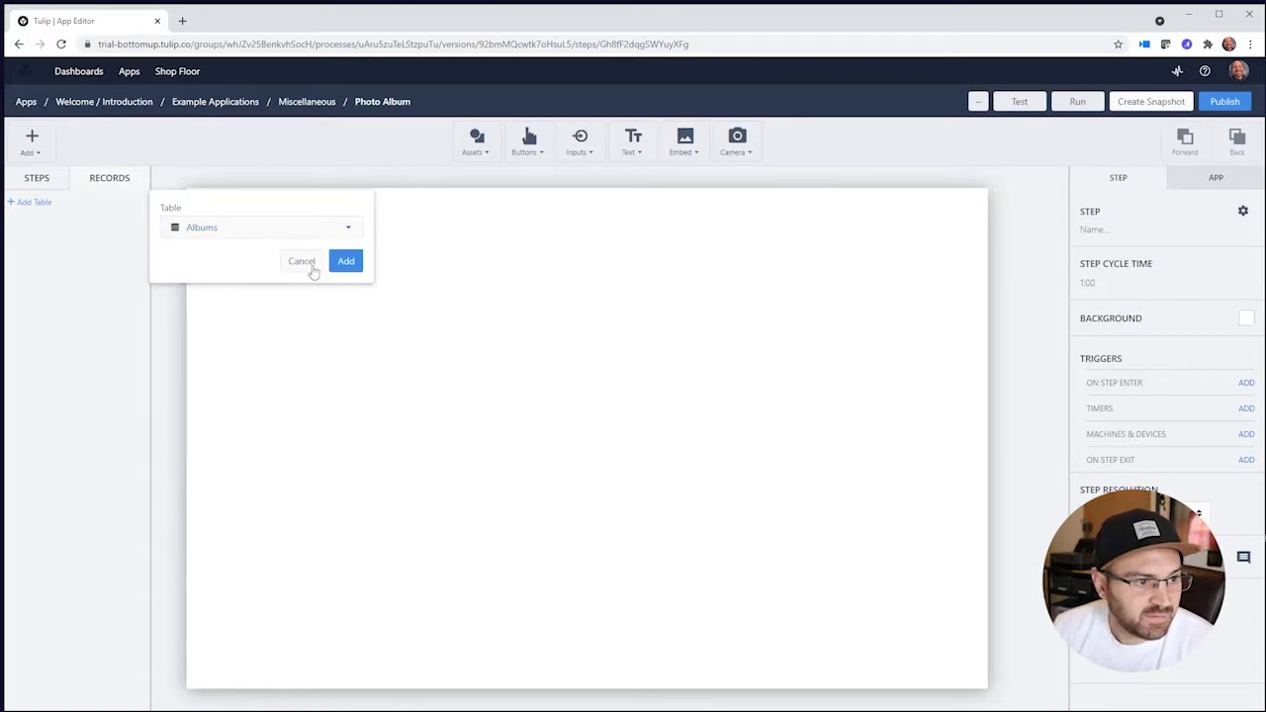
pyautogui.click(334, 263)
# - Add the Photos table to the app's records
pyautogui.click(38, 202)
pyautogui.click(226, 226)
pyautogui.write('phot')
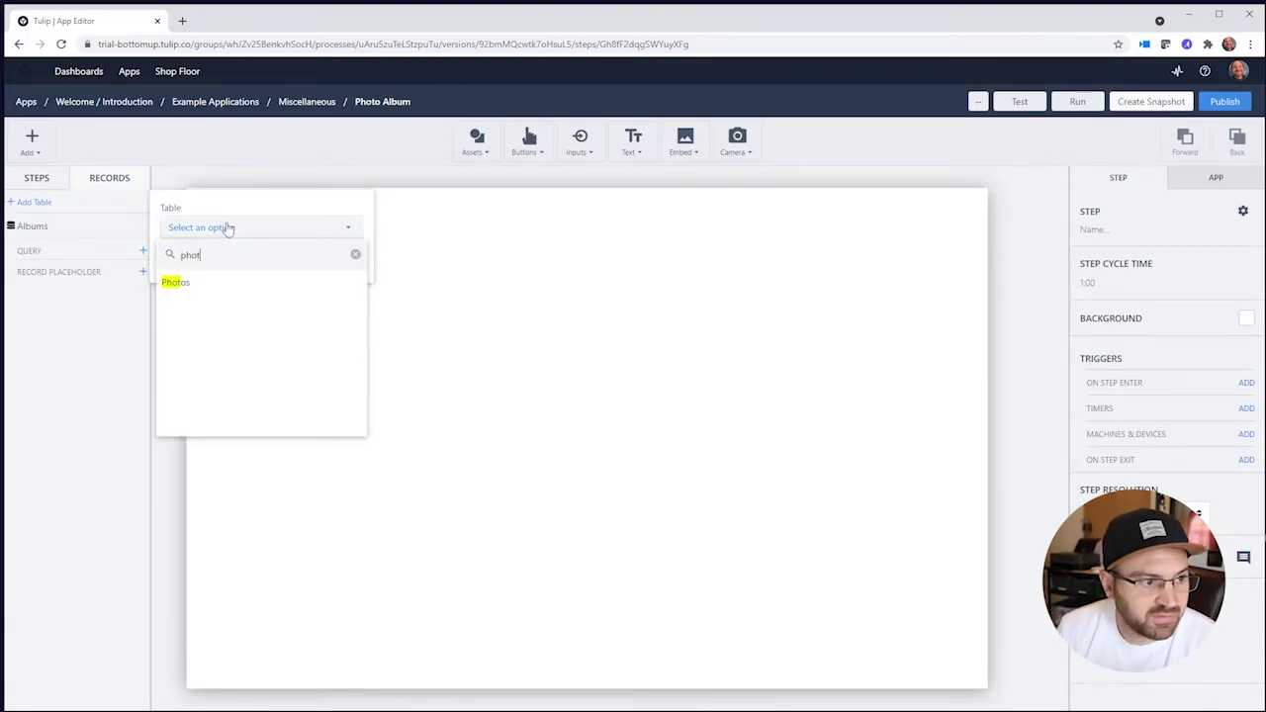
pyautogui.click(190, 283)
pyautogui.click(346, 262)
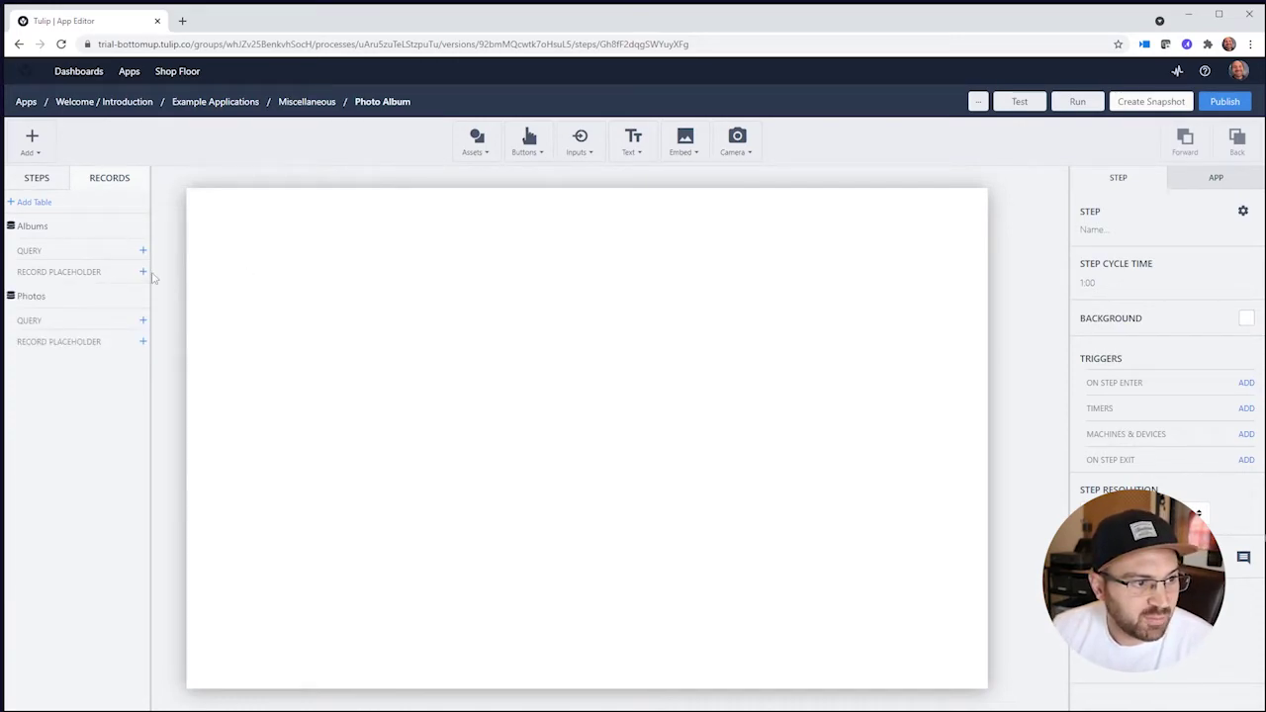
# - Add a record placeholder named Current album to the Albums table
pyautogui.click(143, 272)
pyautogui.write('C')
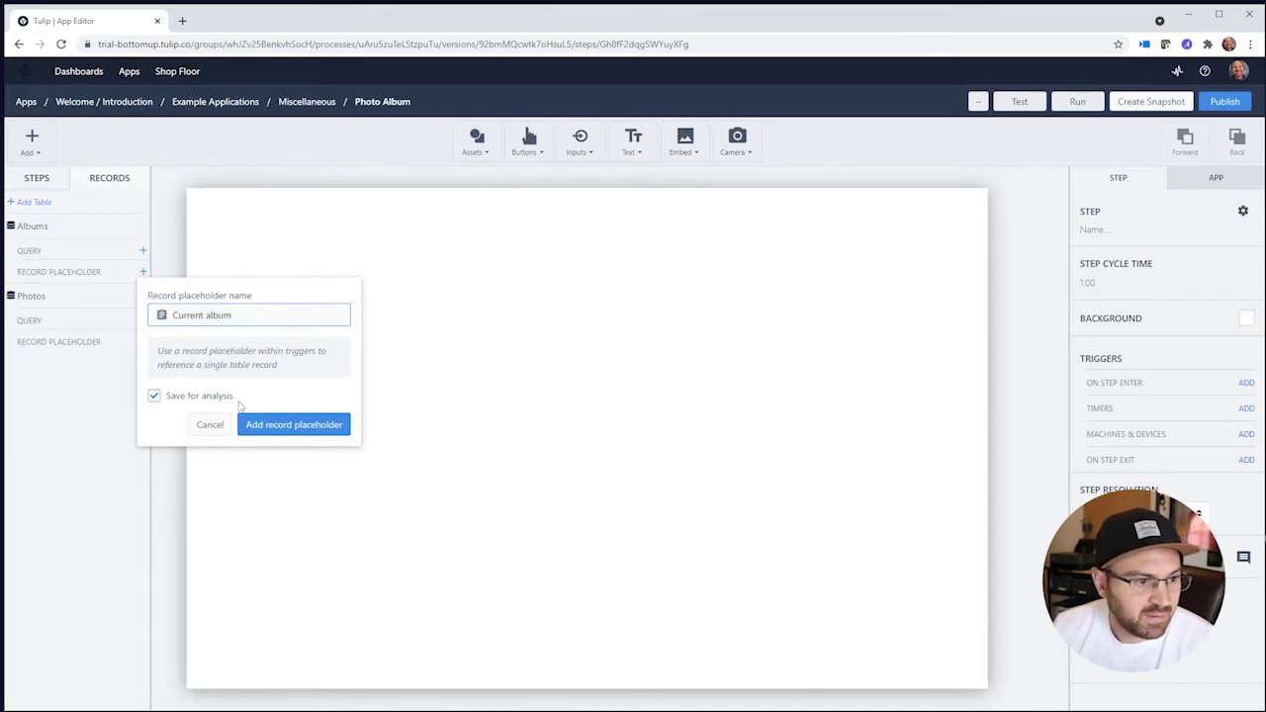
pyautogui.write('urrent album')
pyautogui.click(262, 424)
# - Add a record placeholder named Current photo to the Photos table
pyautogui.click(142, 360)
pyautogui.click(201, 404)
pyautogui.write('Current photo')
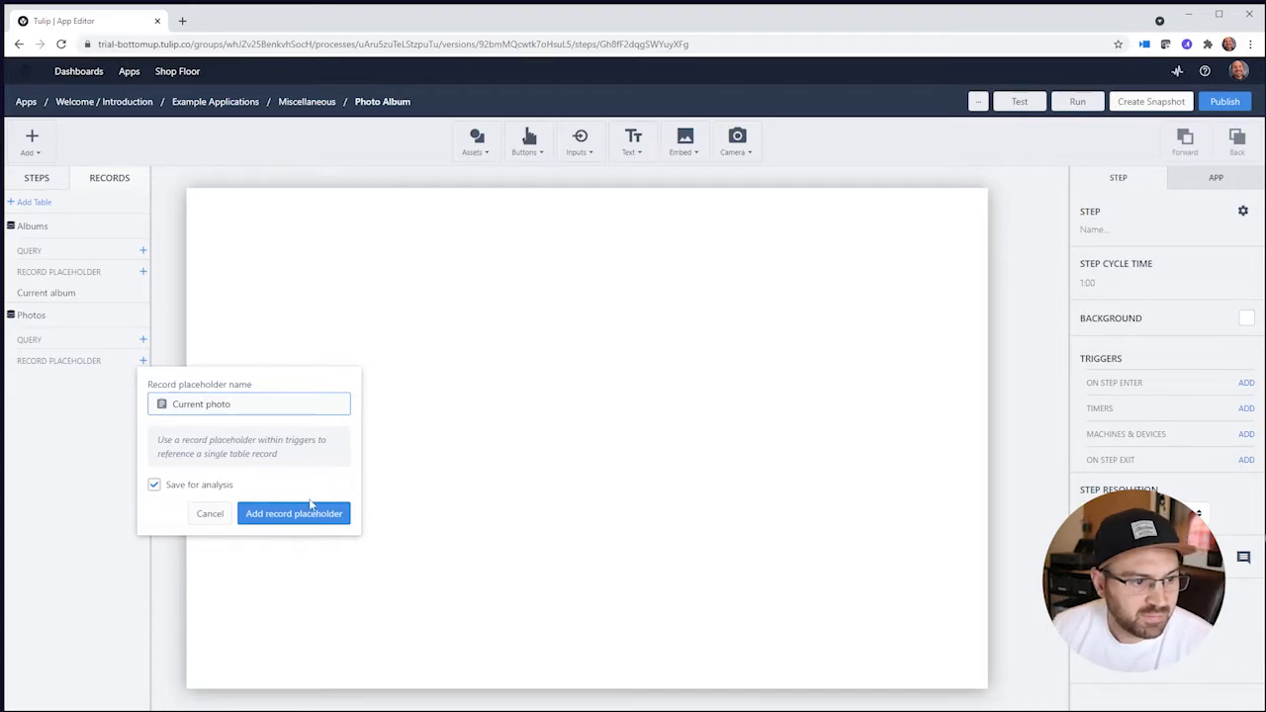
pyautogui.click(310, 509)
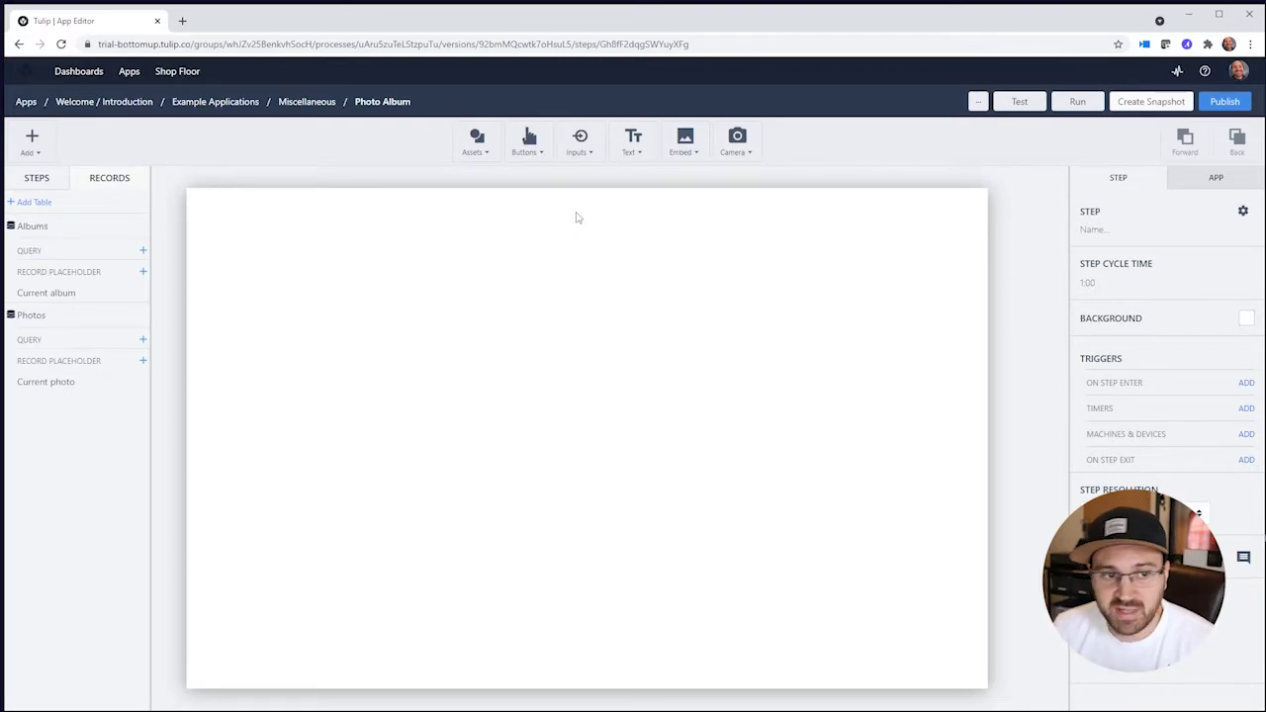
# - Embed an interactive table about 400 wide and 827 high along the left side of the step canvas
pyautogui.click(692, 156)
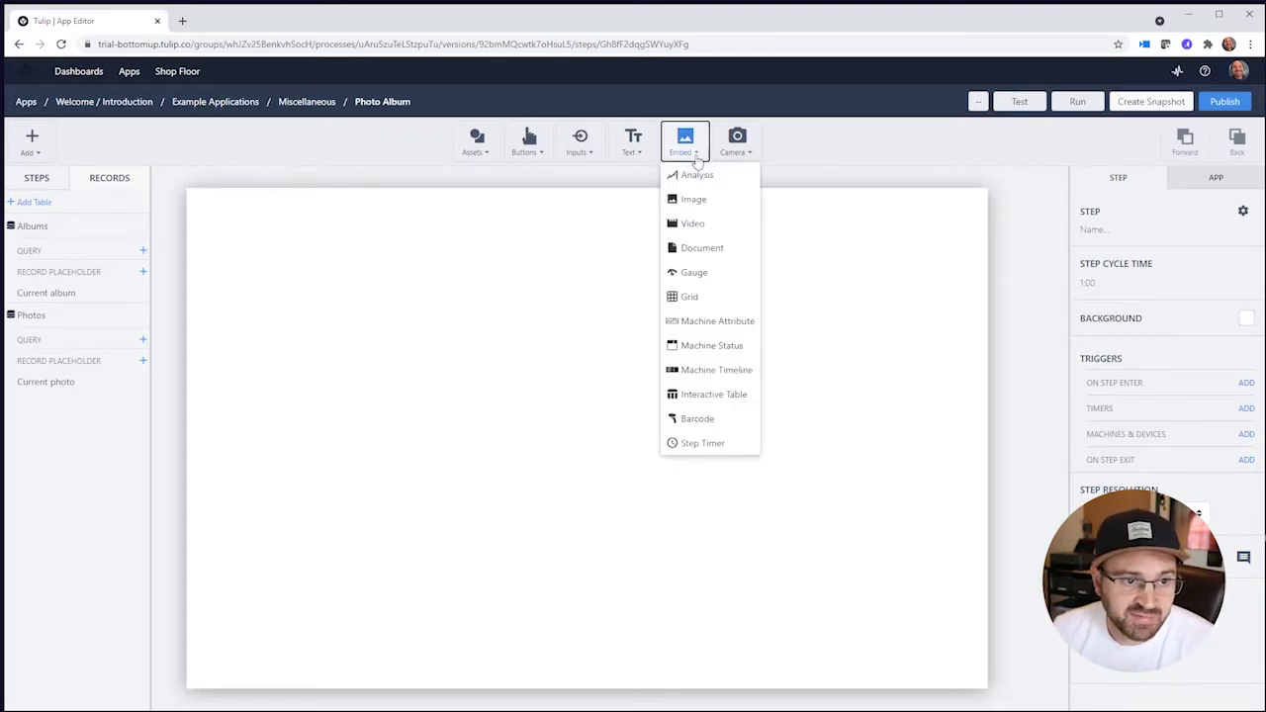
pyautogui.click(723, 393)
pyautogui.moveTo(643, 446); pyautogui.dragTo(291, 590)
# - Set the widget's datasource to the Tulip Table Albums and its linked placeholder to Current album
pyautogui.click(1231, 277)
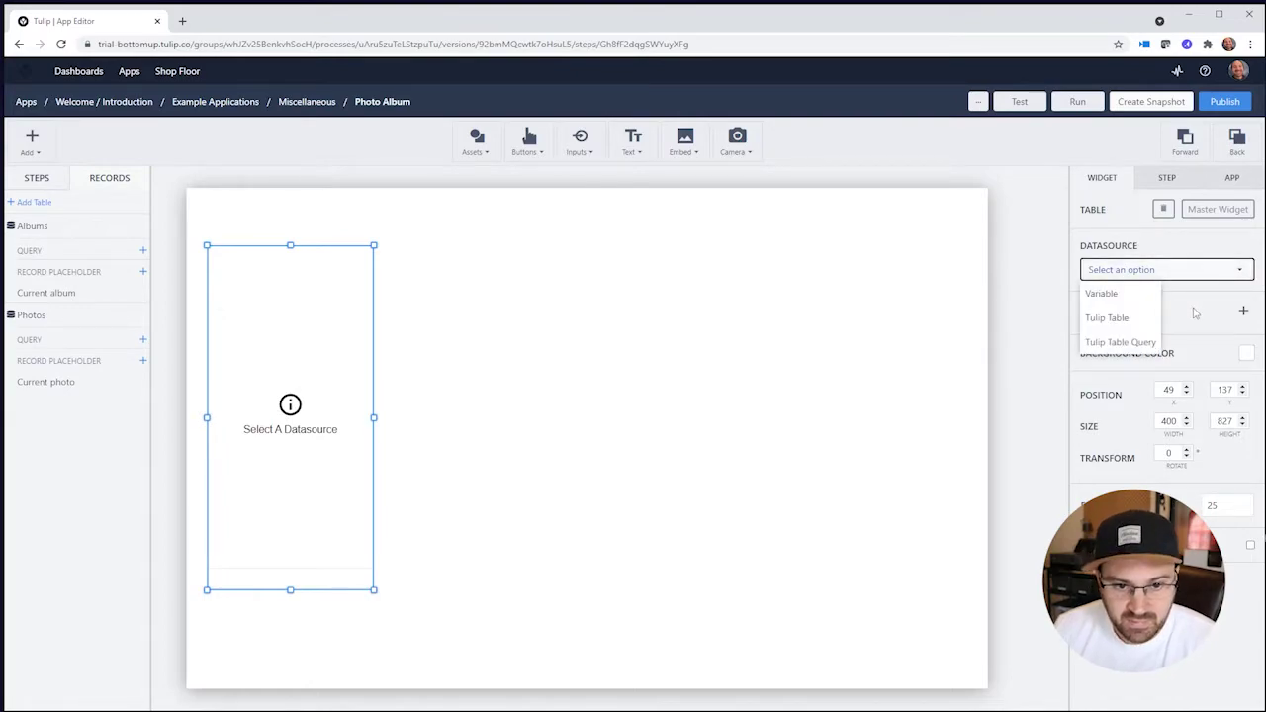
pyautogui.click(1137, 319)
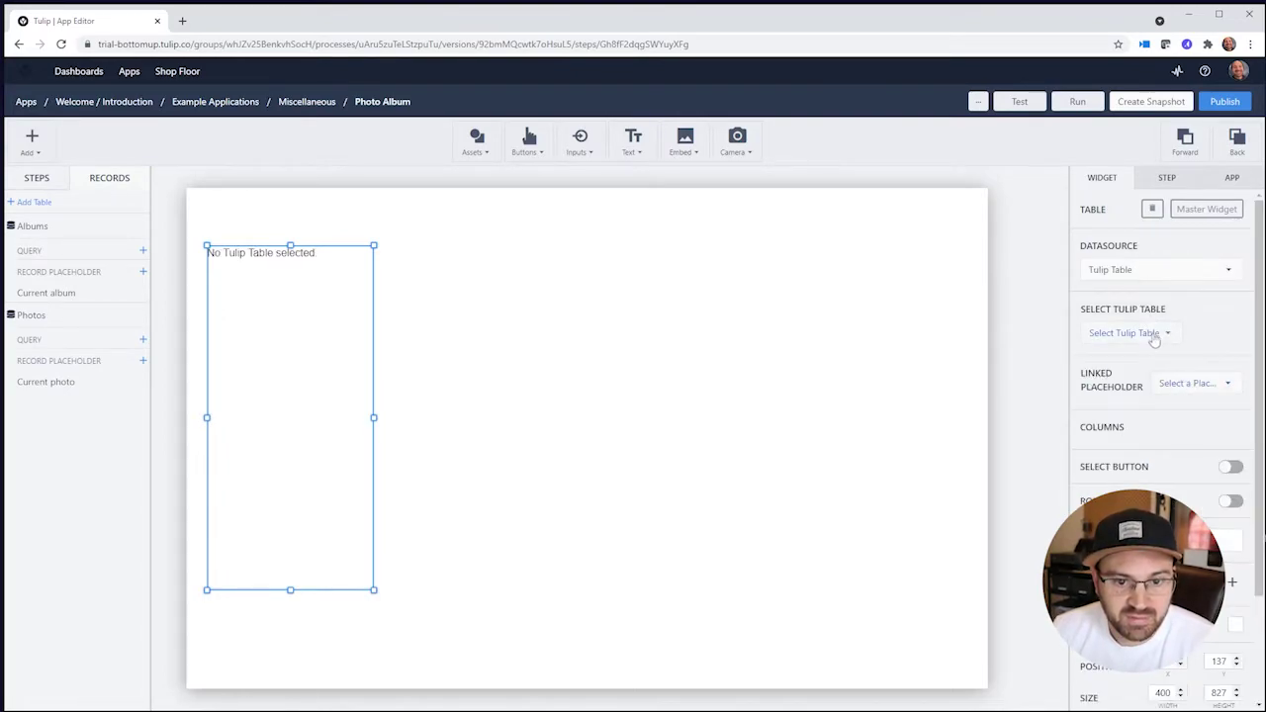
pyautogui.click(1152, 337)
pyautogui.write('albu')
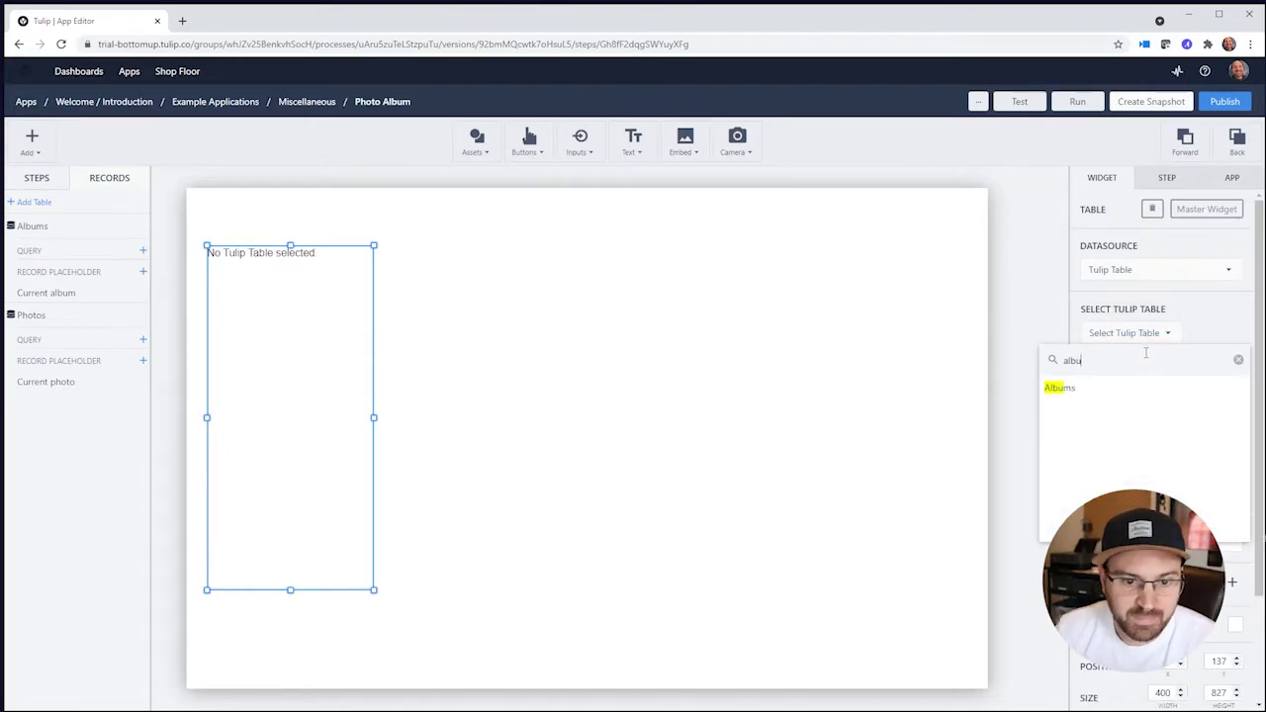
pyautogui.click(1077, 387)
pyautogui.click(1177, 382)
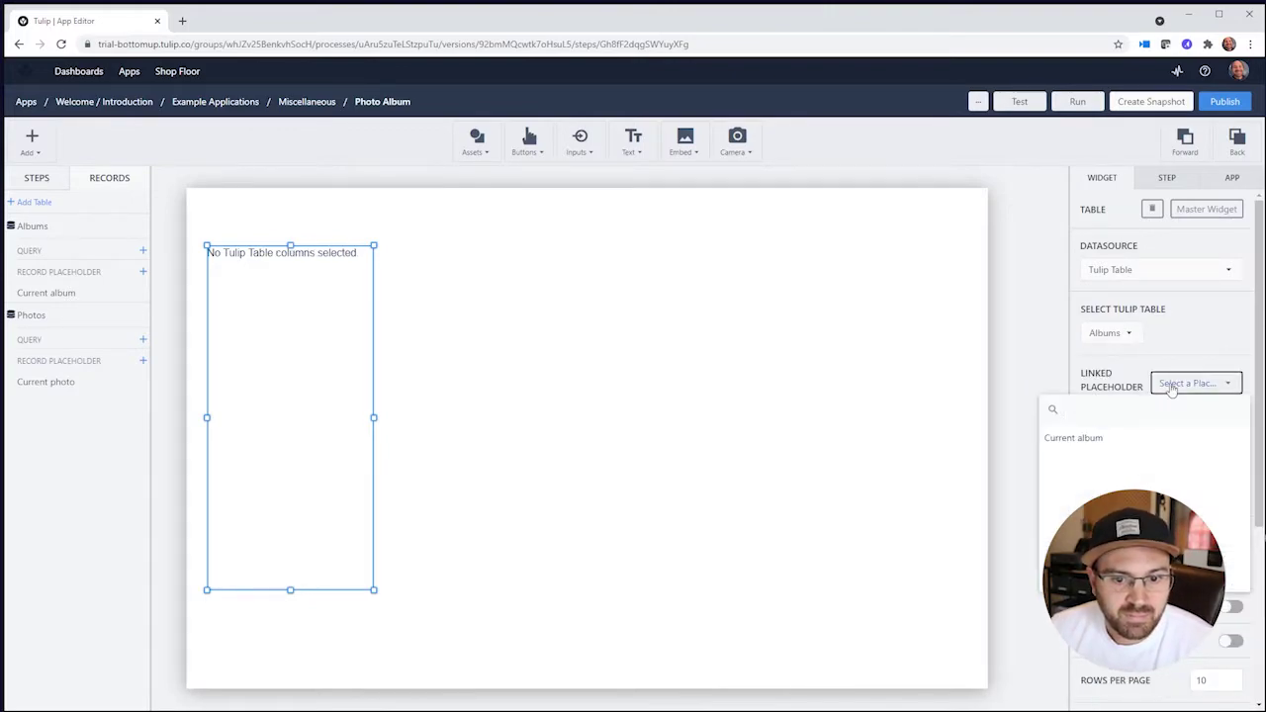
pyautogui.click(1142, 439)
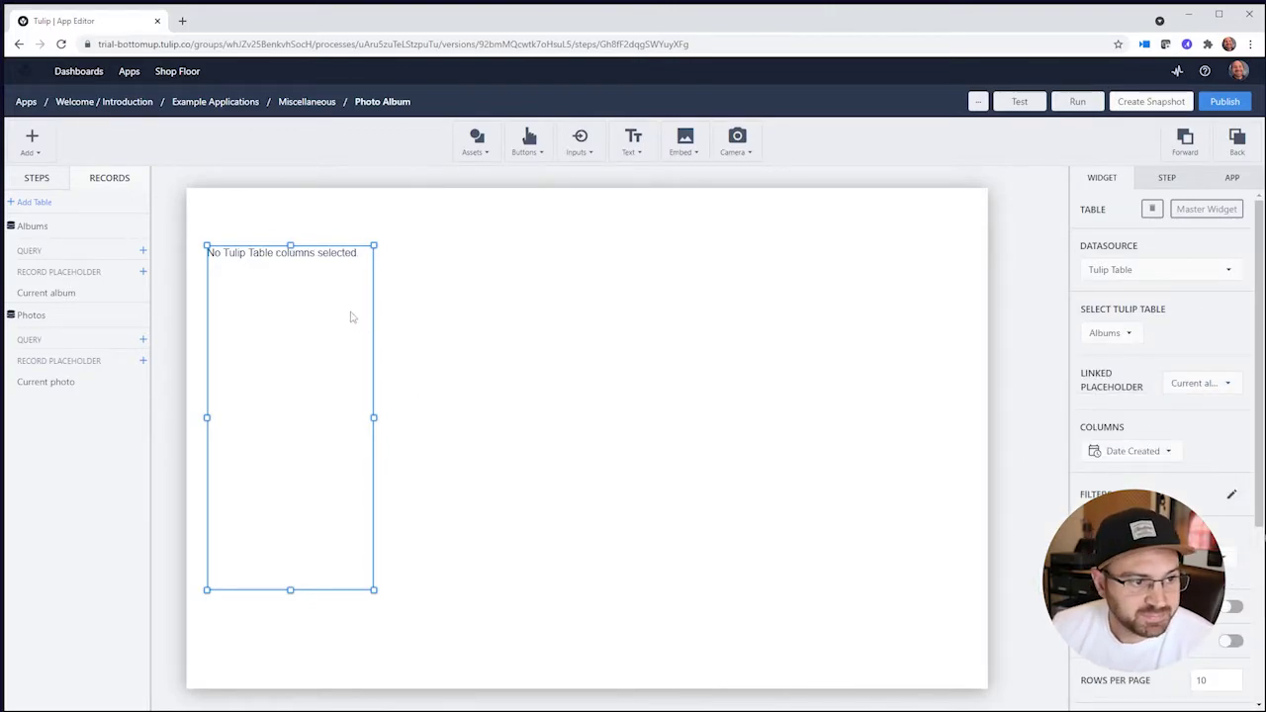
# - Shift the table widget slightly down and place a button about 94 high directly above it, matching its width
pyautogui.moveTo(331, 325); pyautogui.dragTo(334, 338)
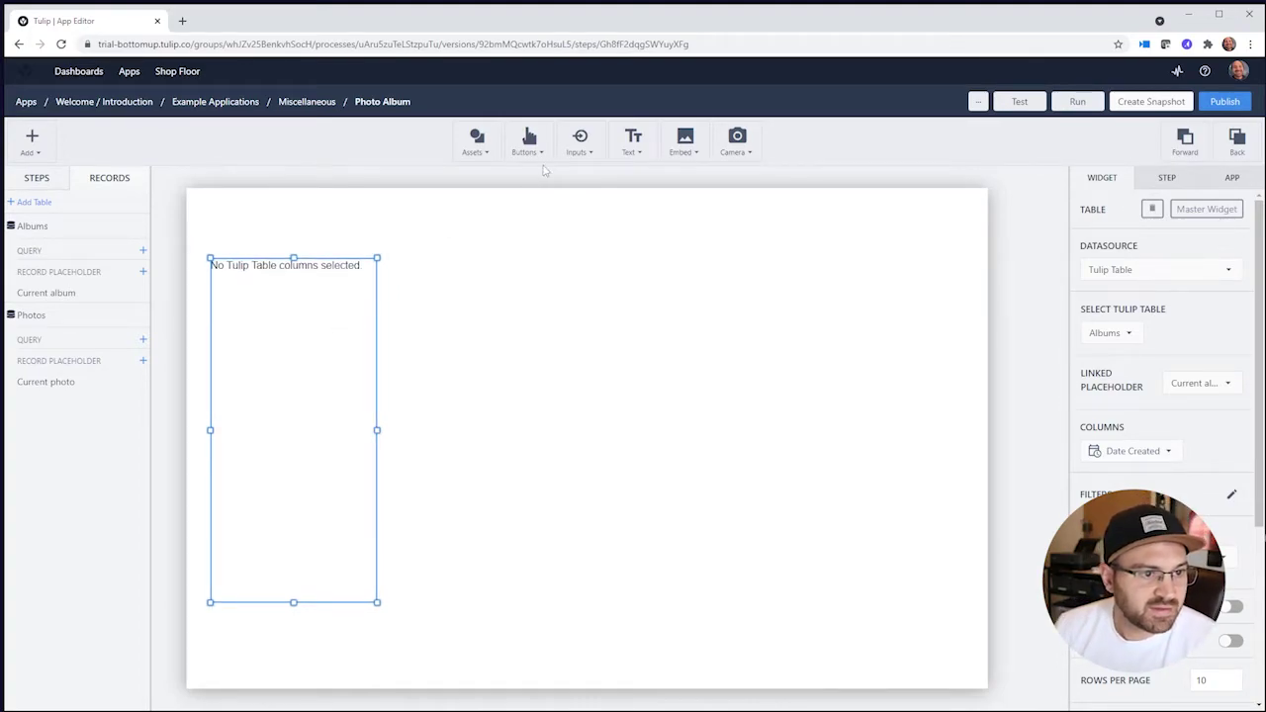
pyautogui.click(527, 138)
pyautogui.click(518, 174)
pyautogui.moveTo(591, 440); pyautogui.dragTo(379, 233)
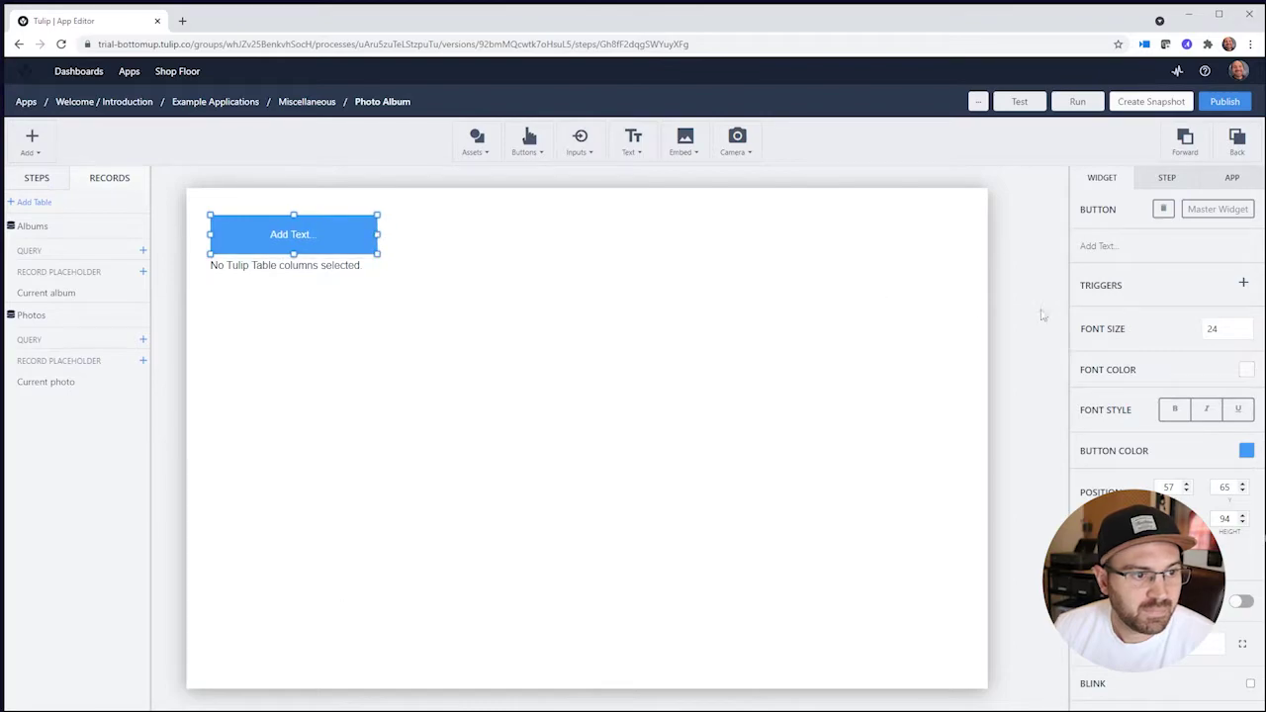
# - Label the button above the table "Create new album"
pyautogui.click(1102, 251)
pyautogui.write('Create')
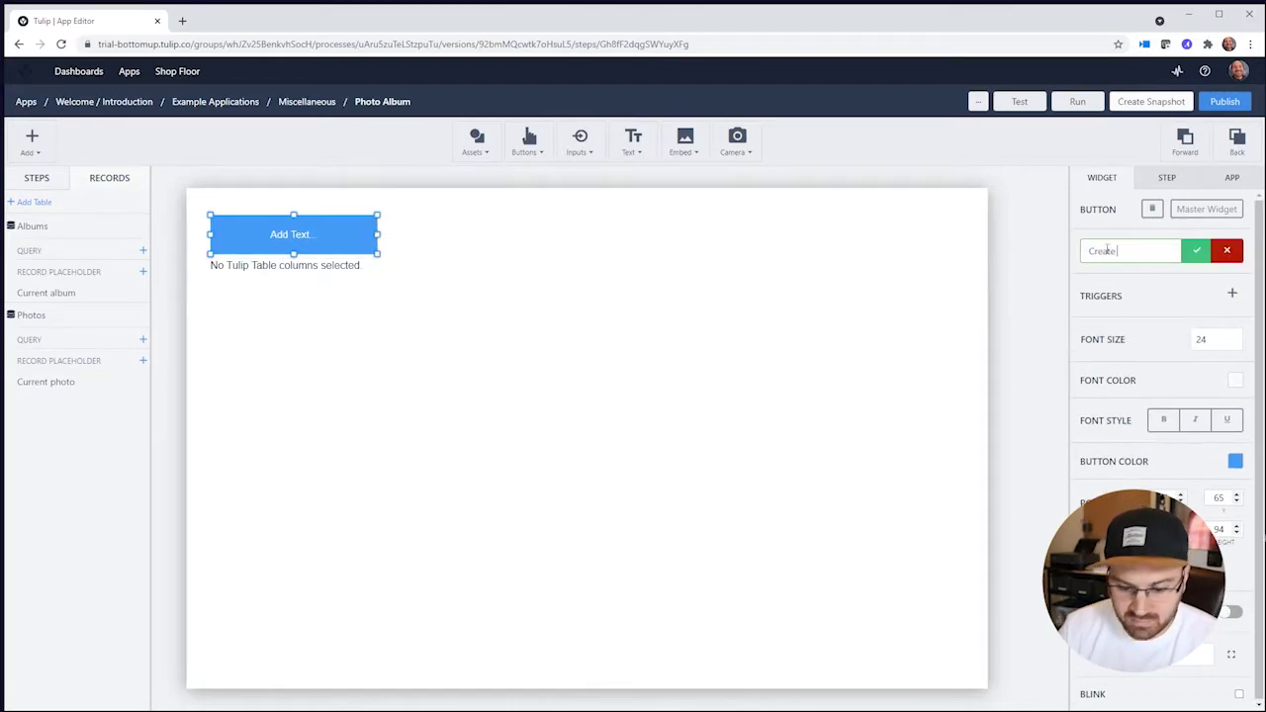
pyautogui.write(' new album')
pyautogui.click(1195, 250)
# - Add a trigger named "Create record" to the Create new album button
pyautogui.click(1232, 293)
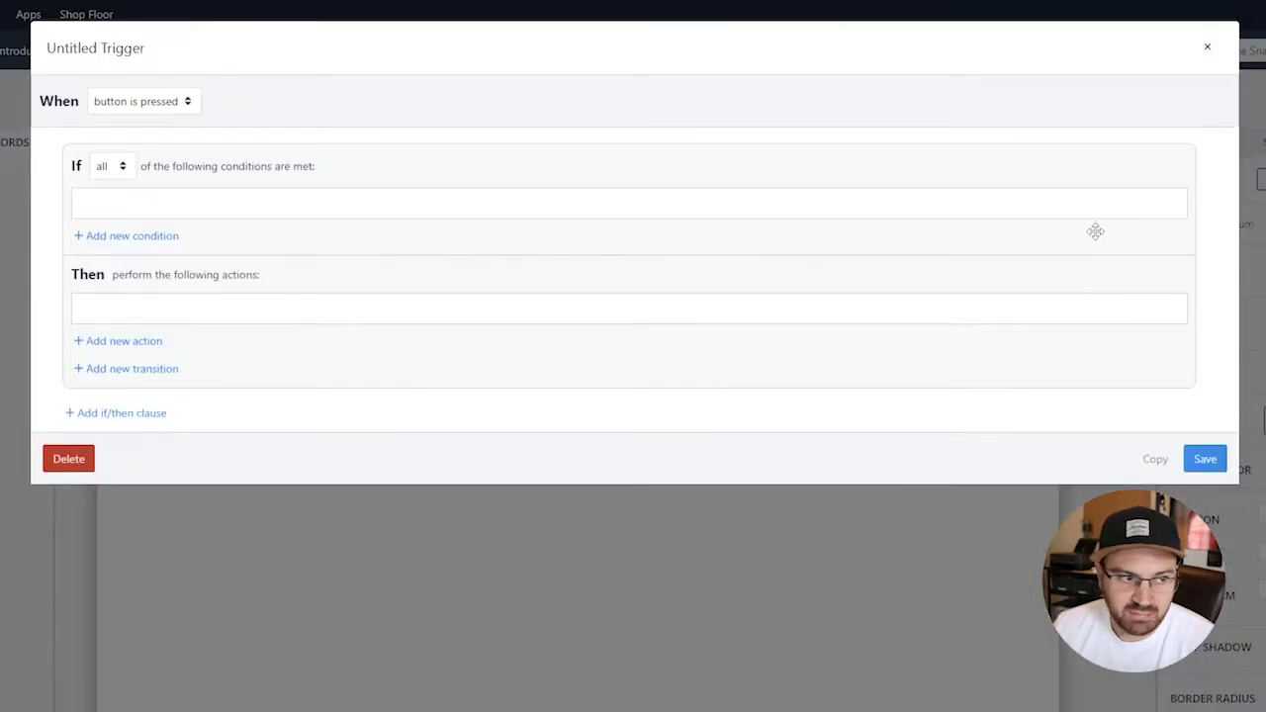
pyautogui.click(108, 47)
pyautogui.press('BackSpace')
pyautogui.write('C')
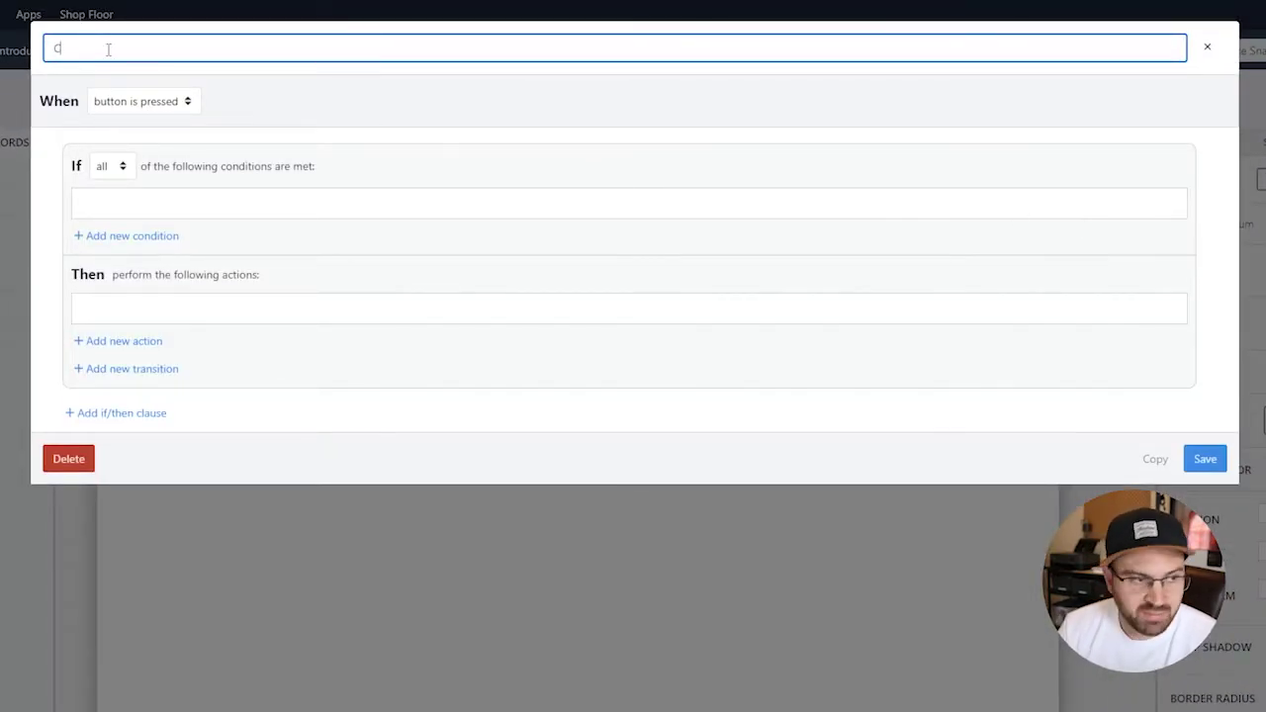
pyautogui.write('reate record')
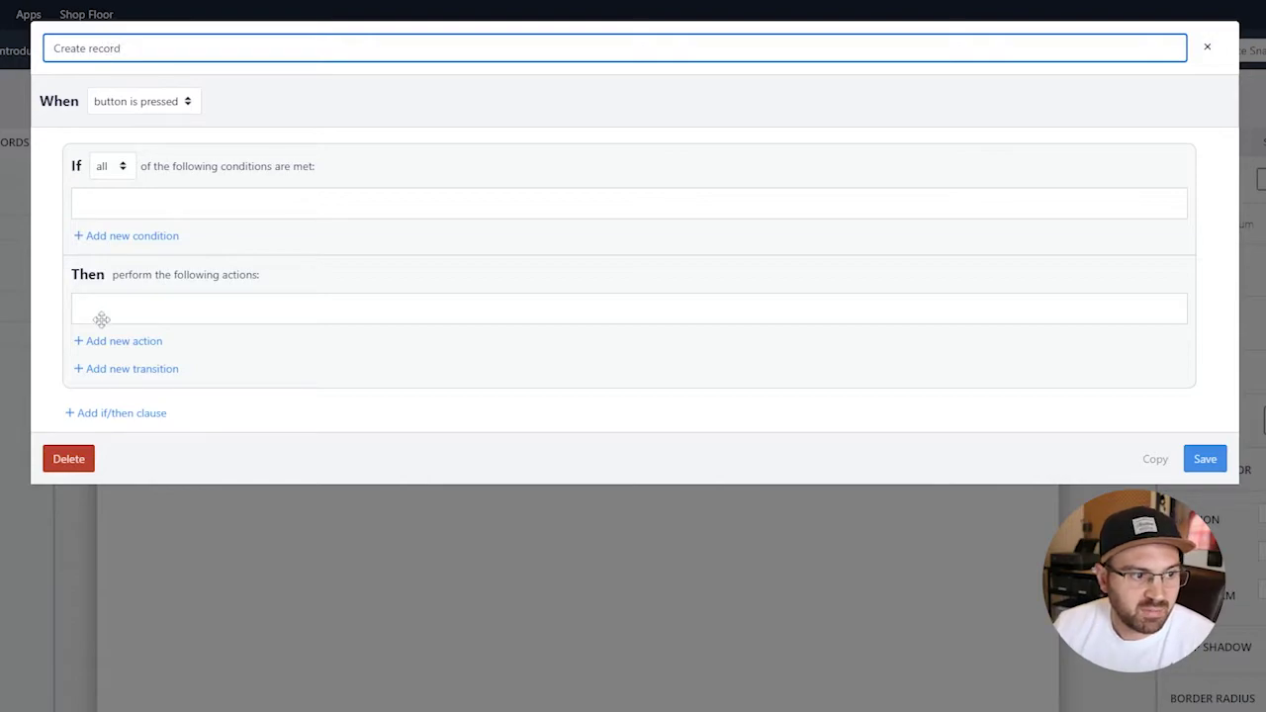
# - Add a Table Records action to the trigger that creates or loads a record, with its ID supplied by an expression
pyautogui.click(118, 340)
pyautogui.click(156, 319)
pyautogui.press('Return')
pyautogui.click(336, 319)
pyautogui.press('Down')
pyautogui.press('Down')
pyautogui.press('Down')
pyautogui.press('Down')
pyautogui.press('Return')
pyautogui.click(530, 319)
pyautogui.click(494, 373)
# - Set the record's ID expression to RANDOMSTRING()
pyautogui.click(663, 327)
pyautogui.write('ran')
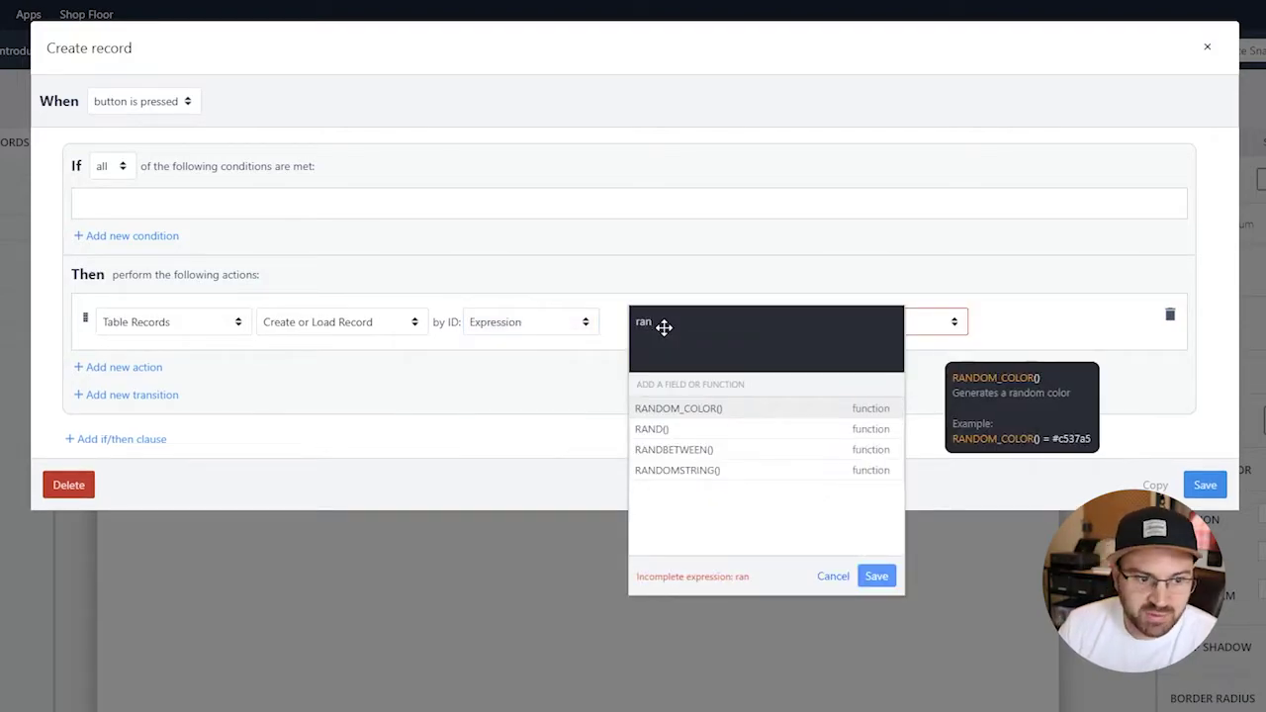
pyautogui.press('Down')
pyautogui.press('Down')
pyautogui.press('Down')
pyautogui.press('Return')
pyautogui.click(876, 576)
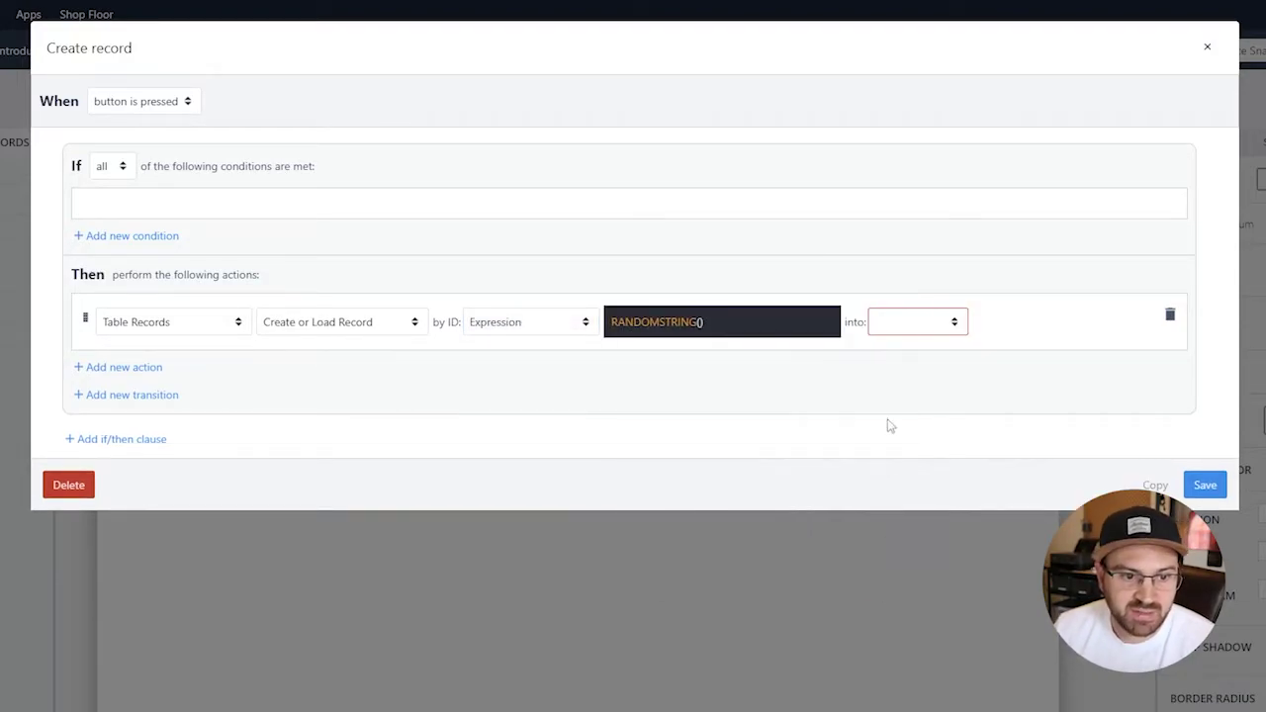
# - Load the new record into the Current album placeholder and save the trigger
pyautogui.click(920, 333)
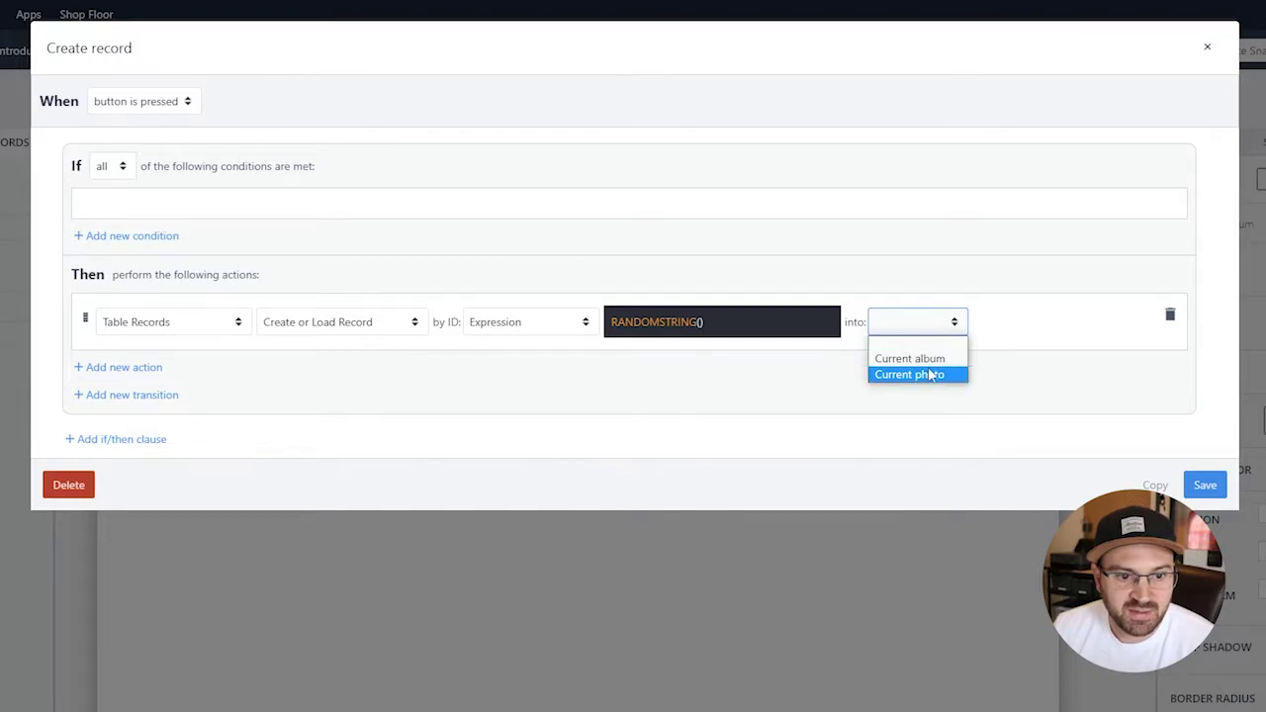
pyautogui.click(928, 358)
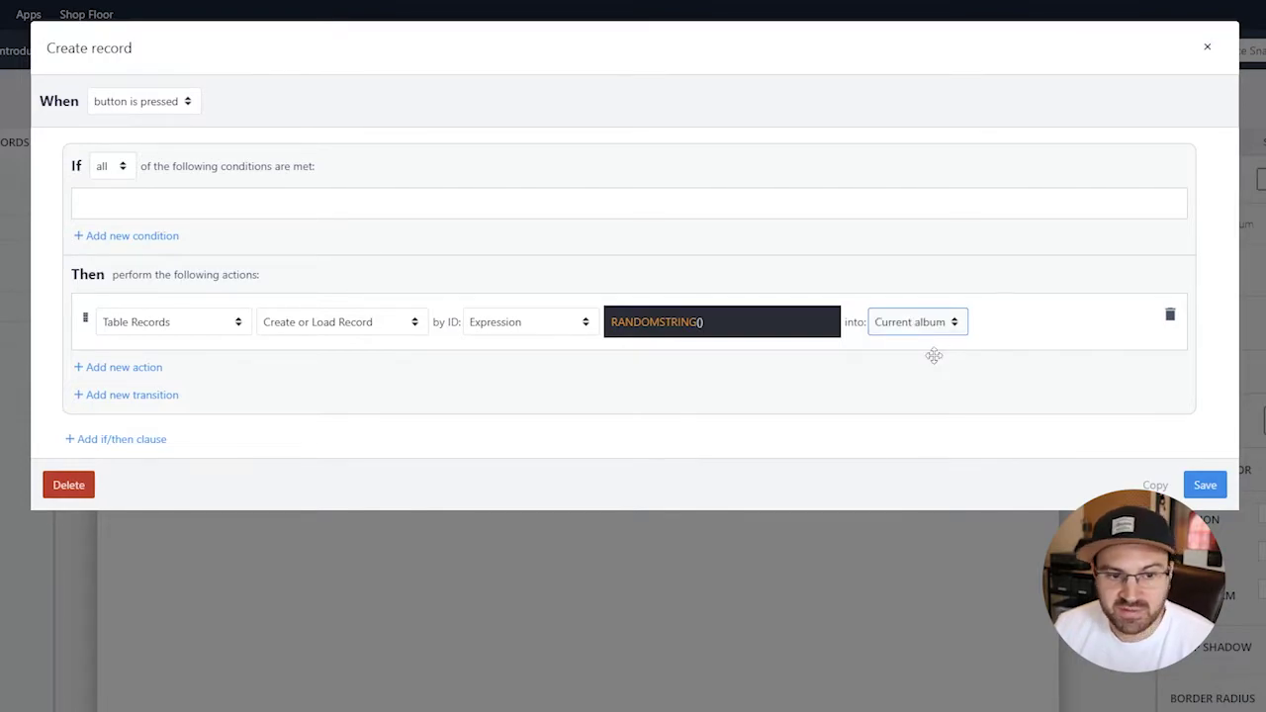
pyautogui.click(1204, 484)
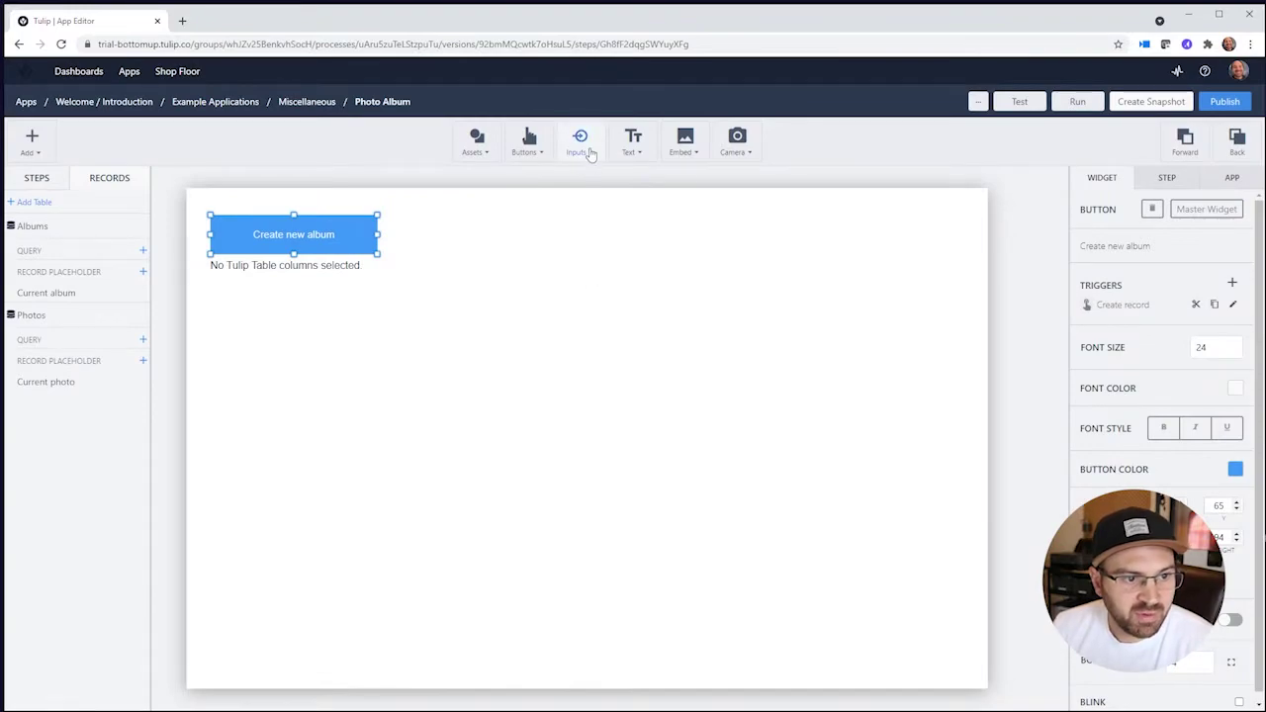
# - Place a text input about 80 high beside the upper right of the albums table
pyautogui.click(581, 143)
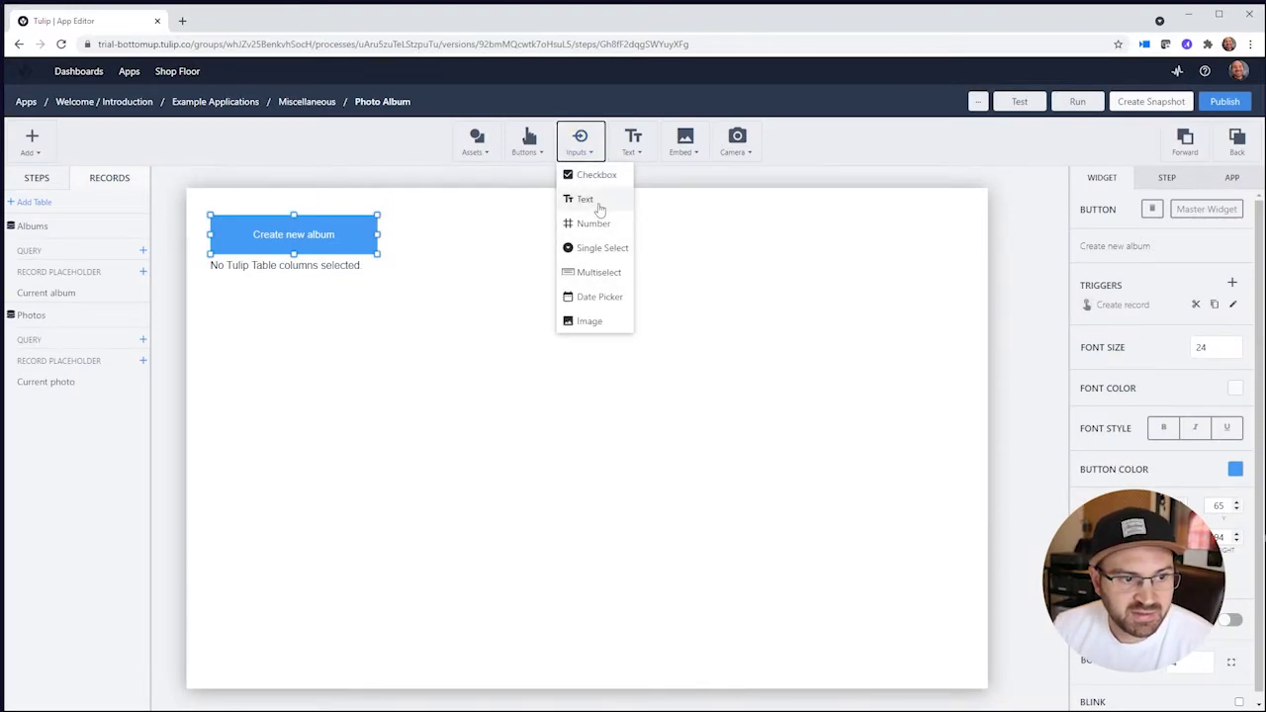
pyautogui.click(599, 210)
pyautogui.moveTo(594, 429); pyautogui.dragTo(549, 276)
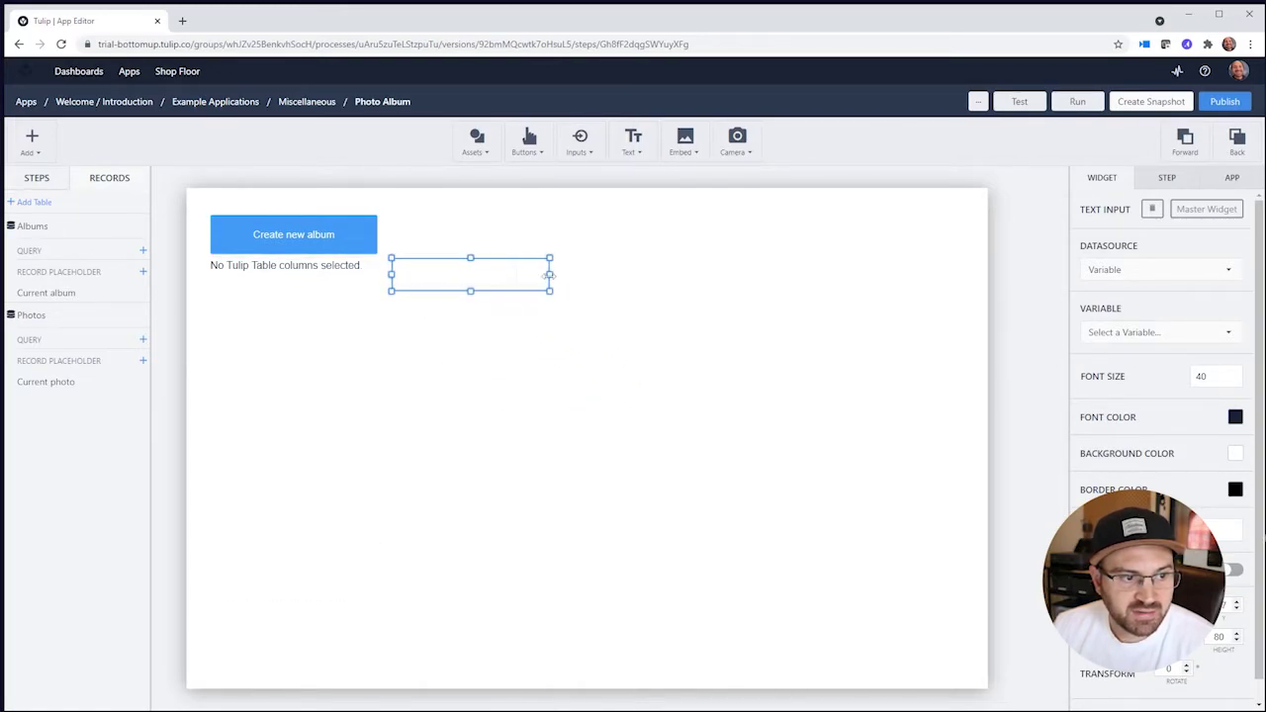
# - Set the text input's datasource to Tulip Table Record and its column to the Current album's Title
pyautogui.click(1147, 270)
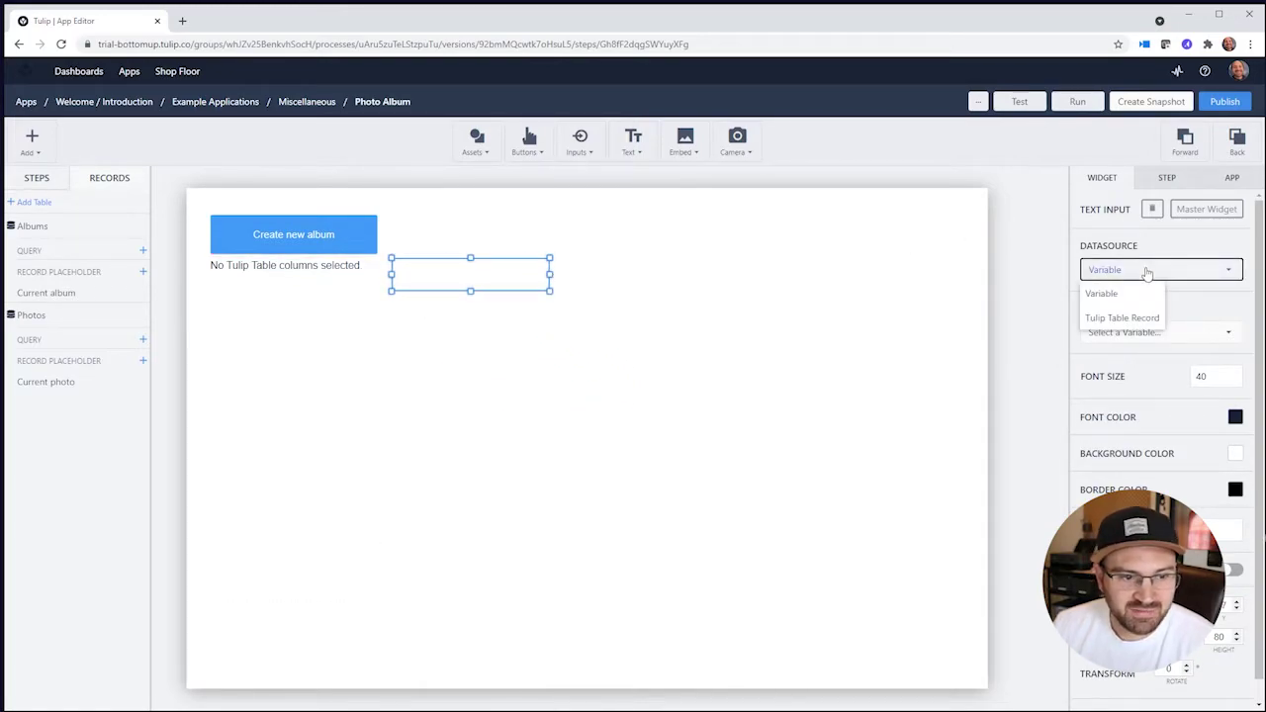
pyautogui.click(1147, 319)
pyautogui.click(1182, 317)
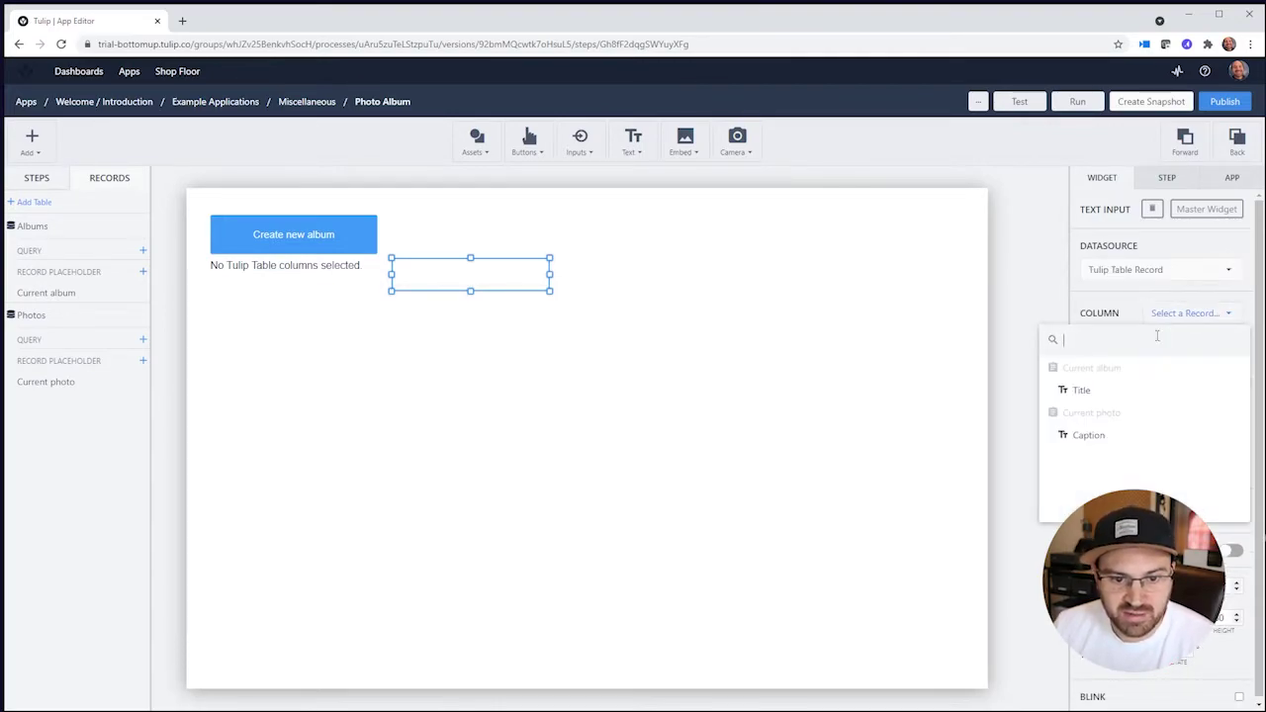
pyautogui.click(1112, 392)
# - Show the ID, Title and Photos columns in the interactive albums table
pyautogui.click(307, 356)
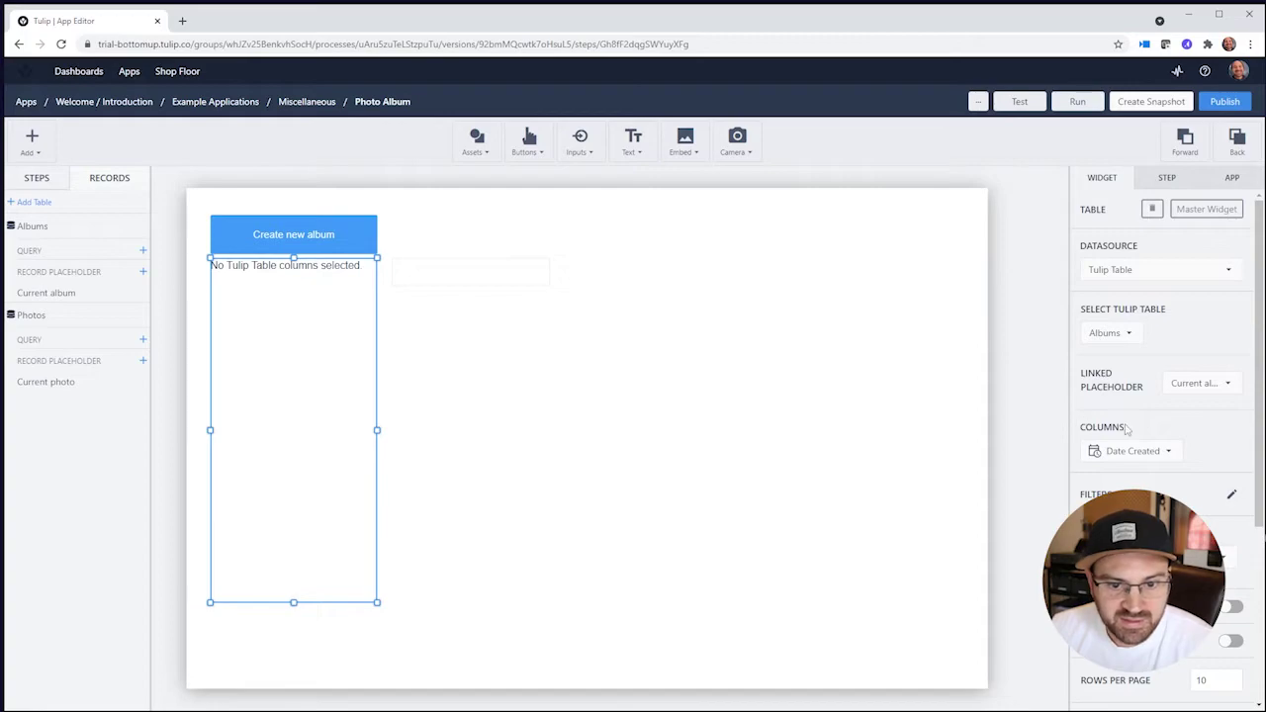
pyautogui.click(1193, 389)
pyautogui.click(1134, 441)
pyautogui.click(1106, 334)
pyautogui.click(1108, 337)
pyautogui.click(1135, 451)
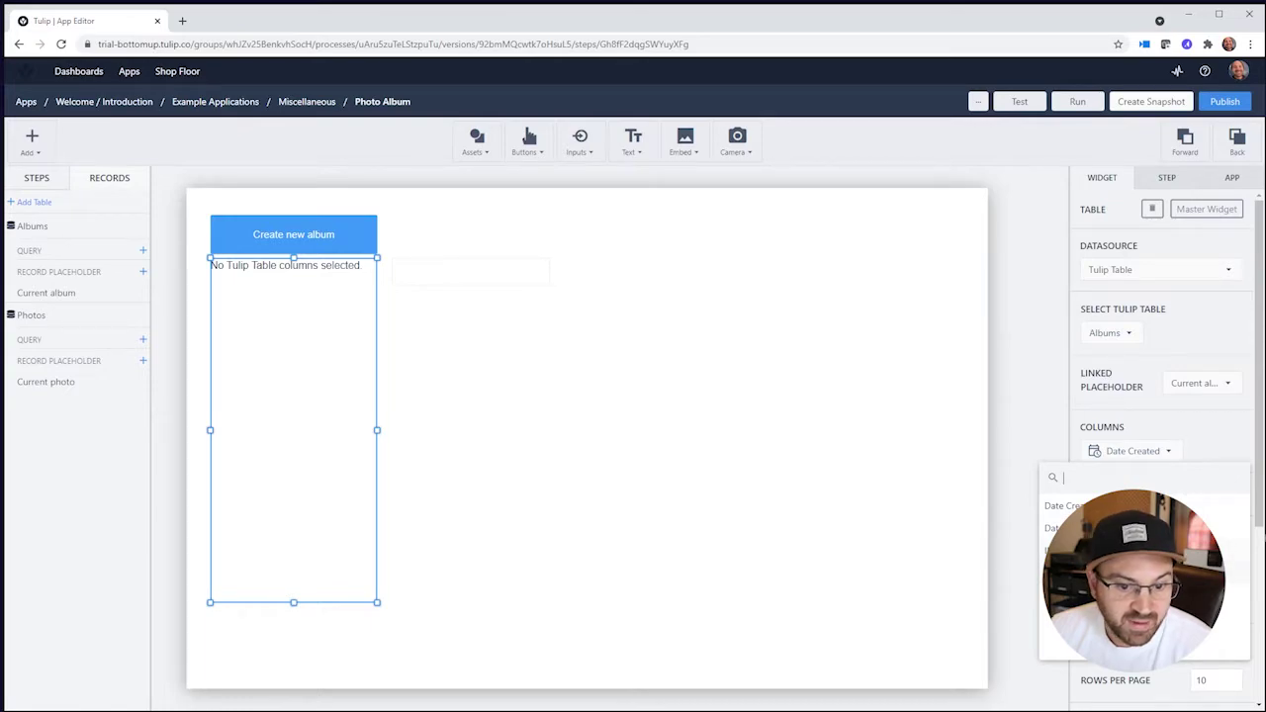
pyautogui.click(1063, 549)
pyautogui.click(1063, 571)
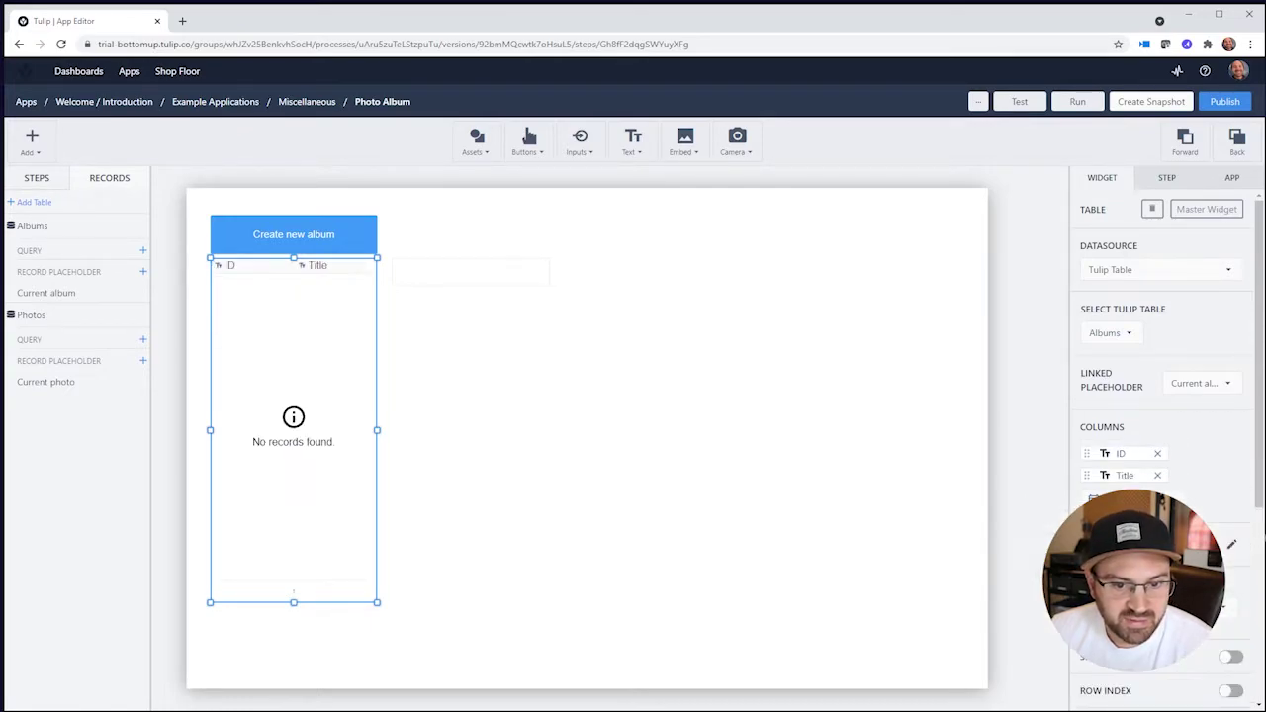
pyautogui.click(1117, 497)
pyautogui.click(960, 362)
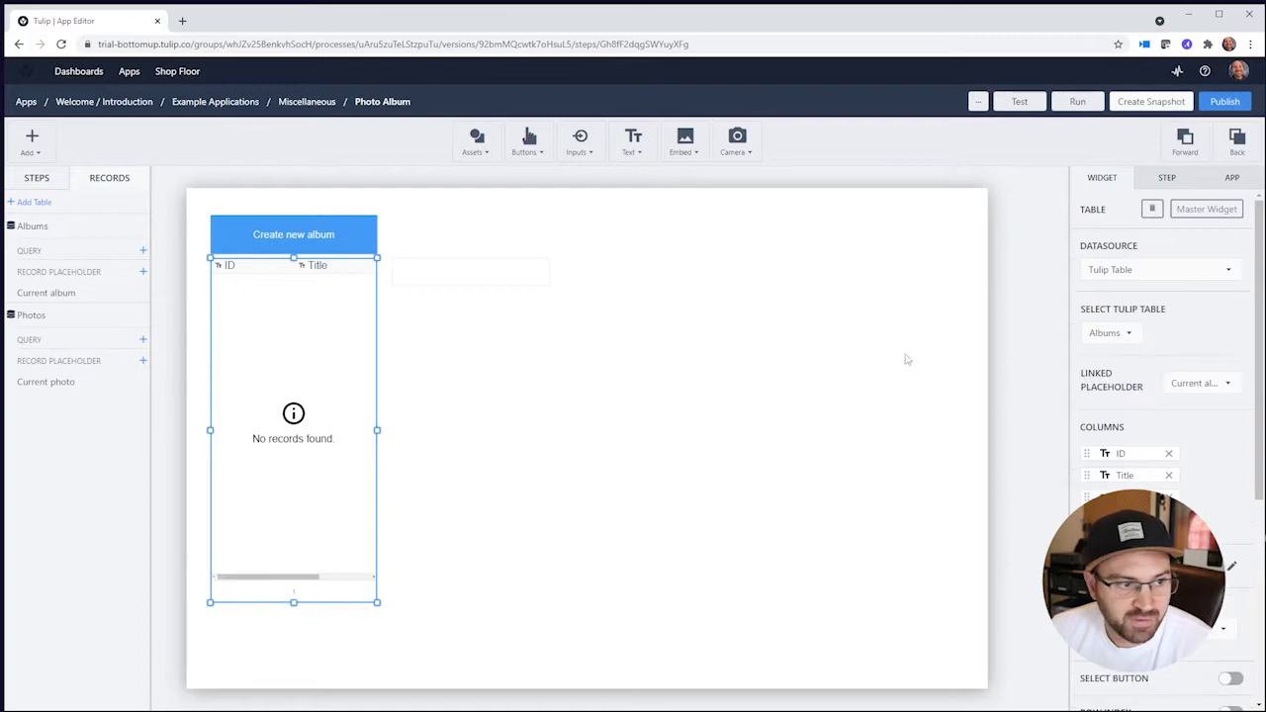
# - Move the text input below the albums table and widen the table so all three columns fit
pyautogui.moveTo(451, 289); pyautogui.dragTo(279, 642)
pyautogui.click(306, 515)
pyautogui.moveTo(376, 432); pyautogui.dragTo(474, 430)
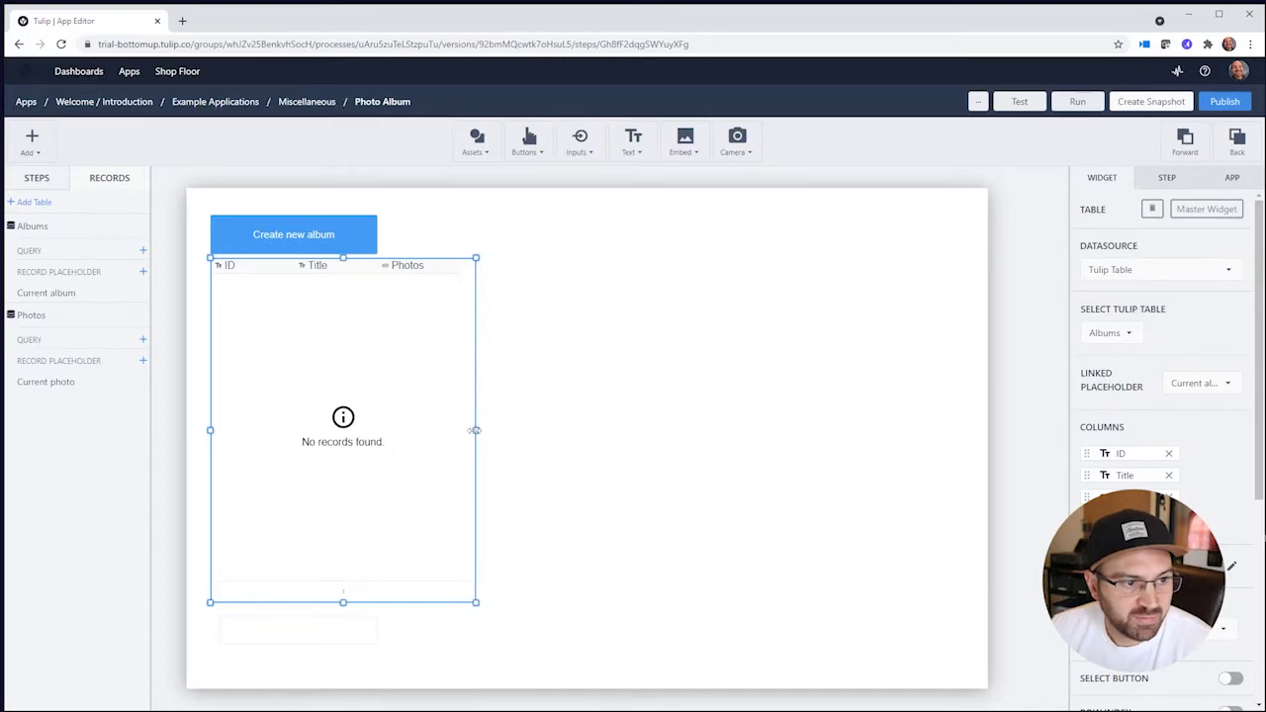
# - Widen the text input and the Create new album button to the table's right edge, and nudge the input slightly upward
pyautogui.click(346, 628)
pyautogui.moveTo(376, 630); pyautogui.dragTo(475, 629)
pyautogui.click(350, 237)
pyautogui.moveTo(377, 234); pyautogui.dragTo(475, 234)
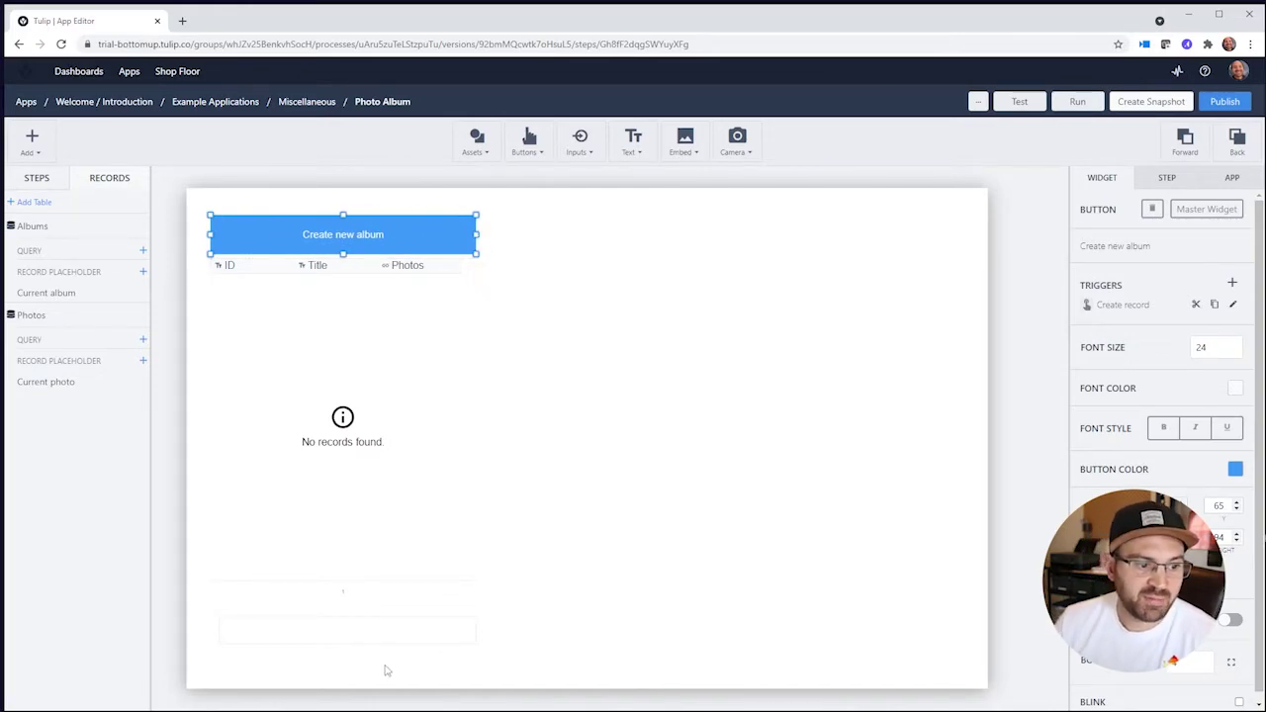
pyautogui.click(385, 639)
pyautogui.moveTo(385, 638); pyautogui.dragTo(386, 635)
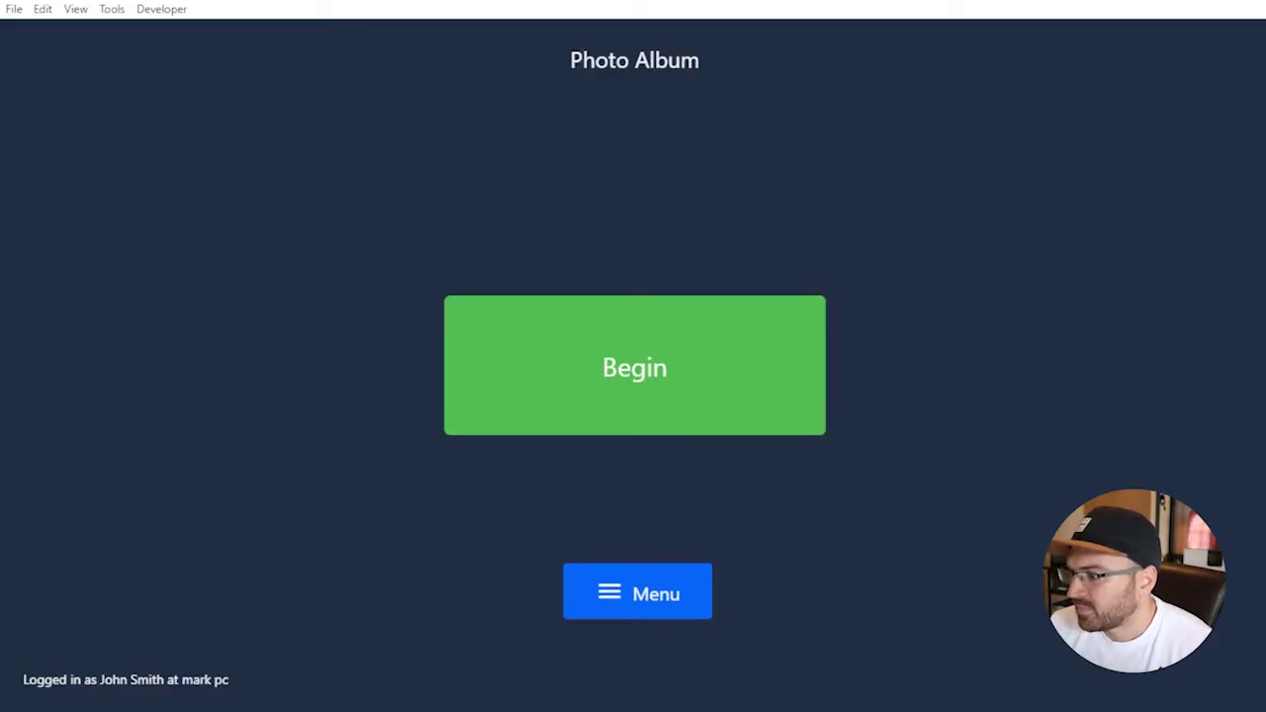
# - Begin the Photo Album app in the player, create a new album and title it "Here is my title"
pyautogui.click(619, 359)
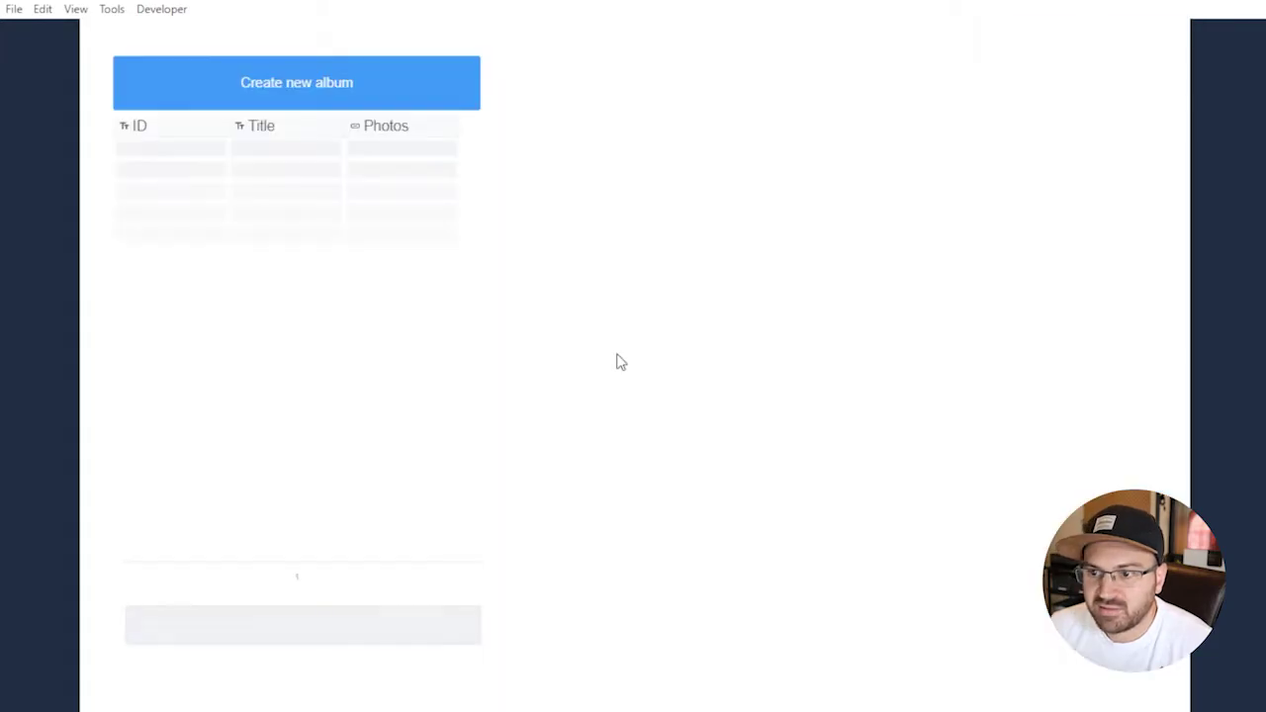
pyautogui.click(322, 82)
pyautogui.click(279, 624)
pyautogui.write('Here is my title')
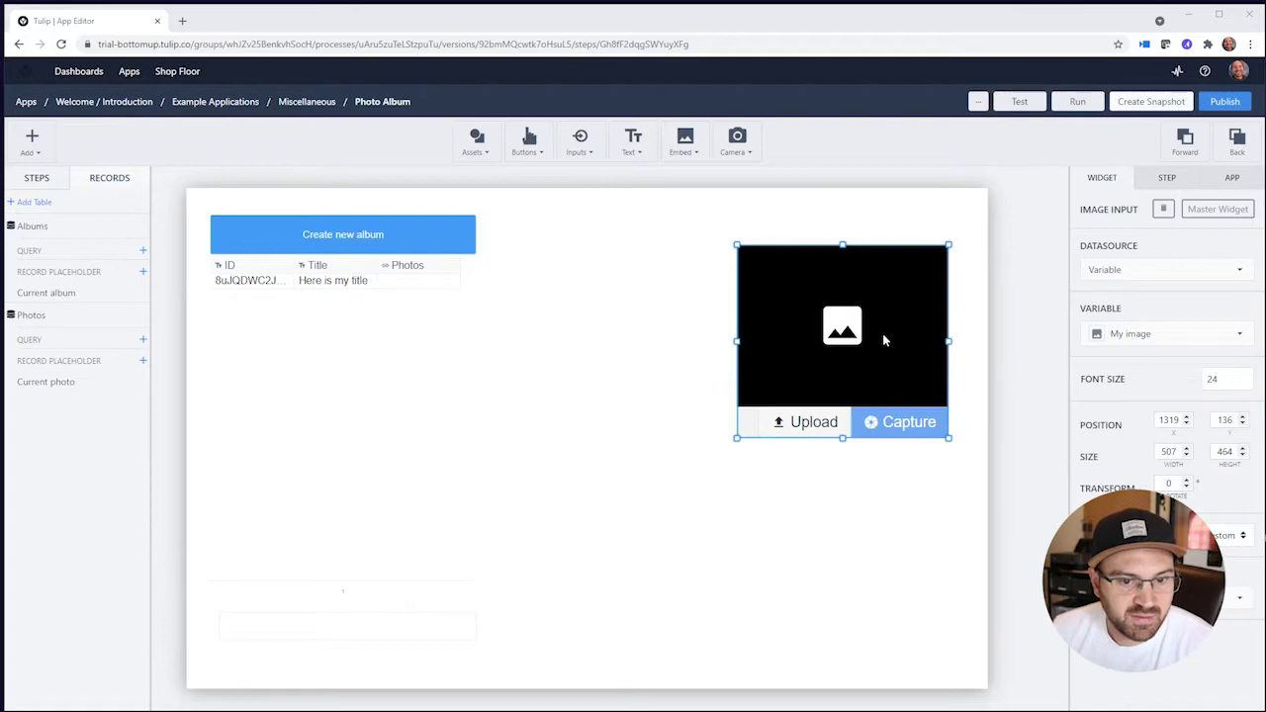
# - Move the image input to about X 1309, Y 77 and place a button about 94 high below it, matching its width
pyautogui.moveTo(882, 333); pyautogui.dragTo(878, 309)
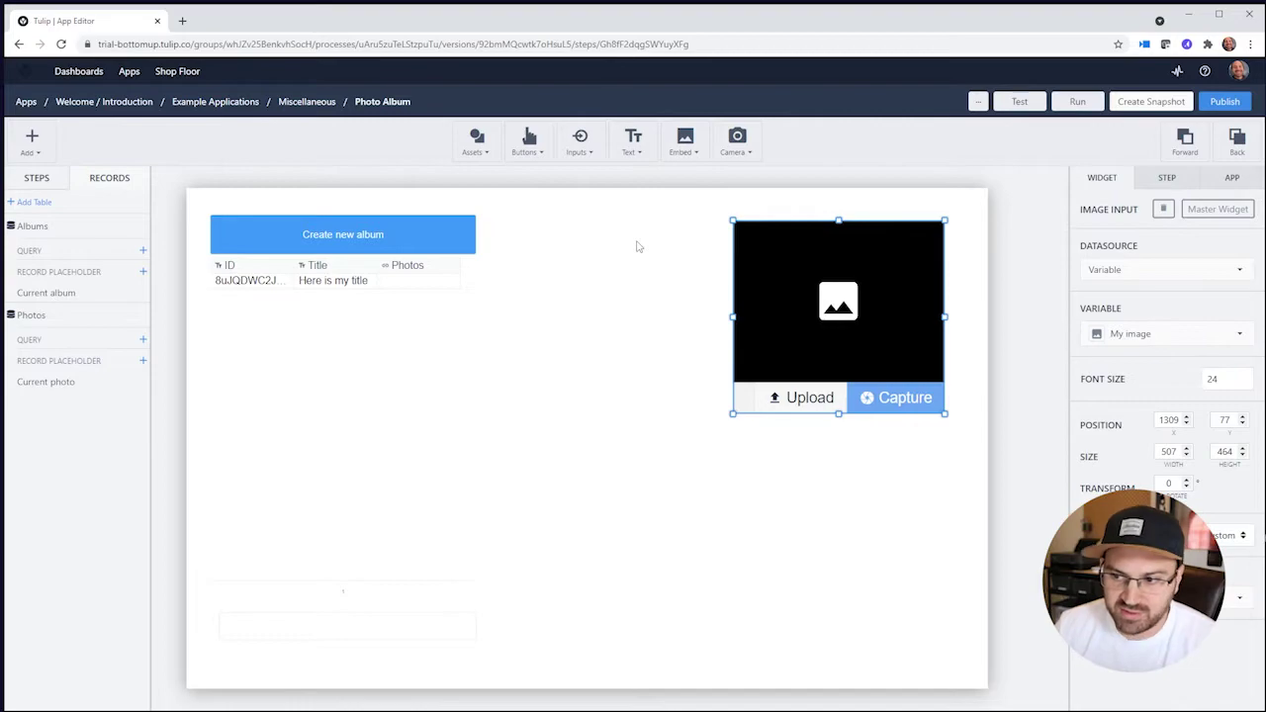
pyautogui.click(529, 141)
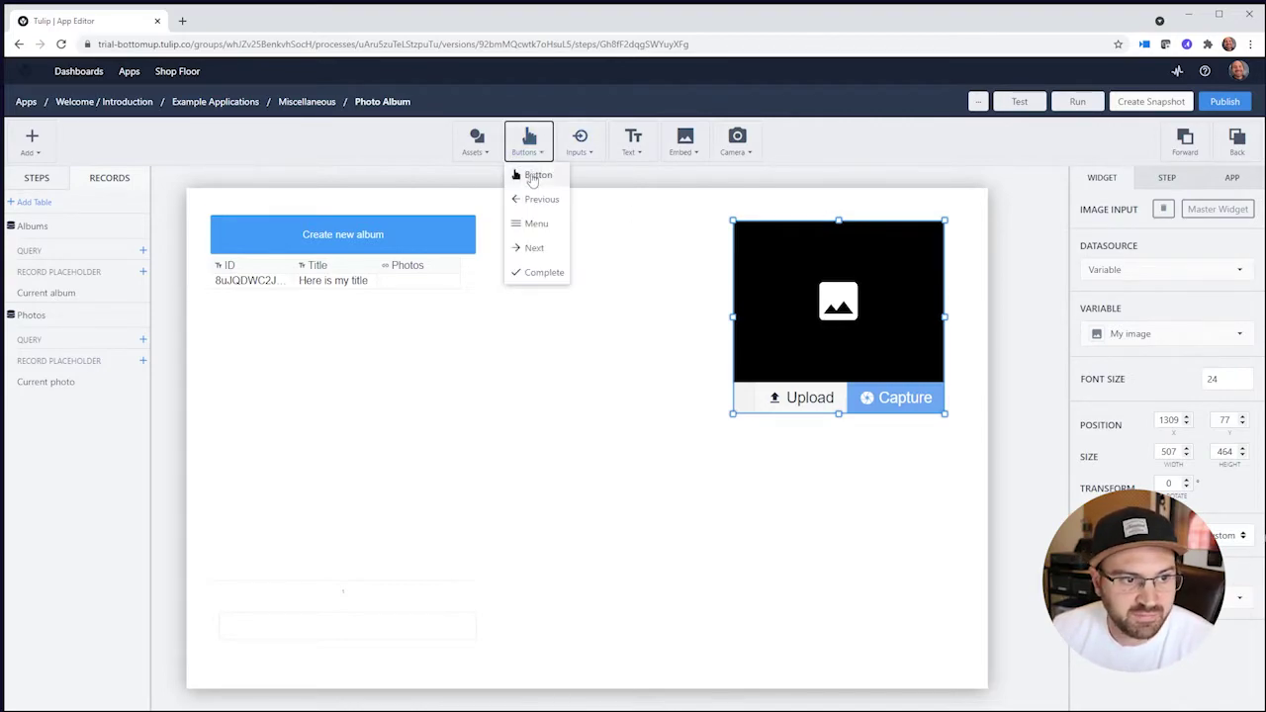
pyautogui.click(531, 179)
pyautogui.moveTo(625, 438); pyautogui.dragTo(950, 452)
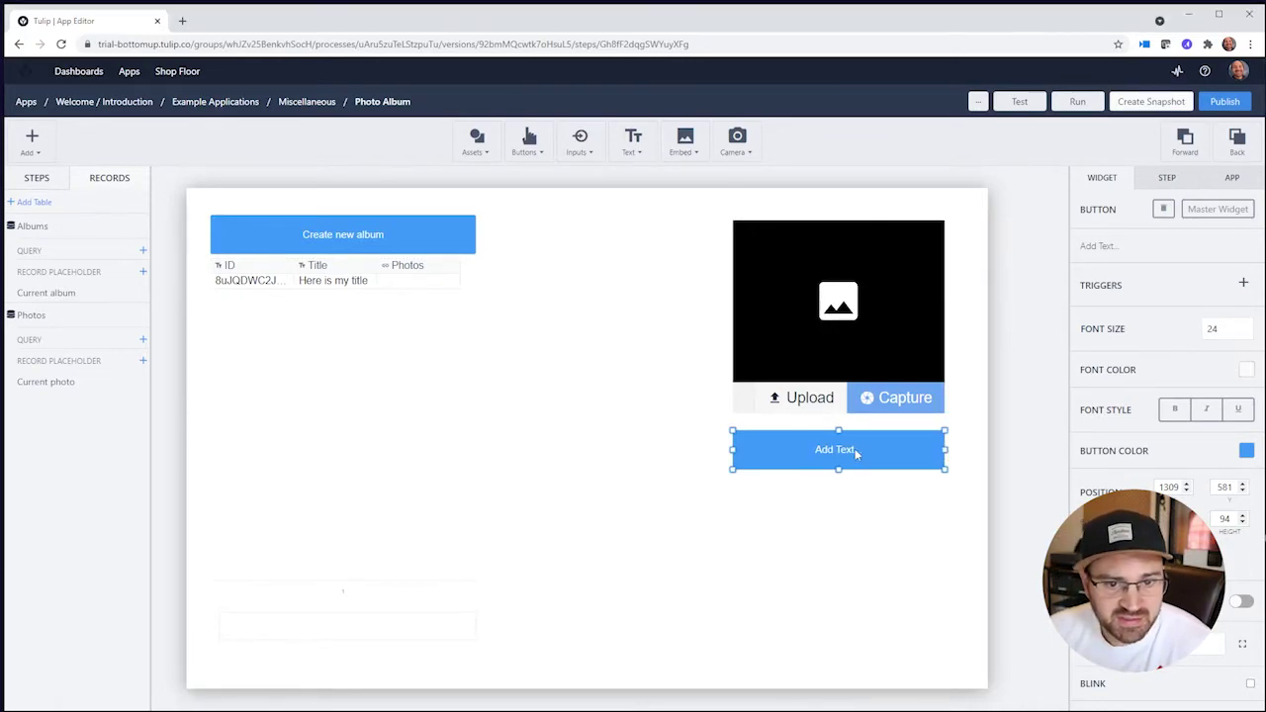
# - Label the button below the image input "Add to photo album"
pyautogui.click(1106, 248)
pyautogui.write('Add to photo album')
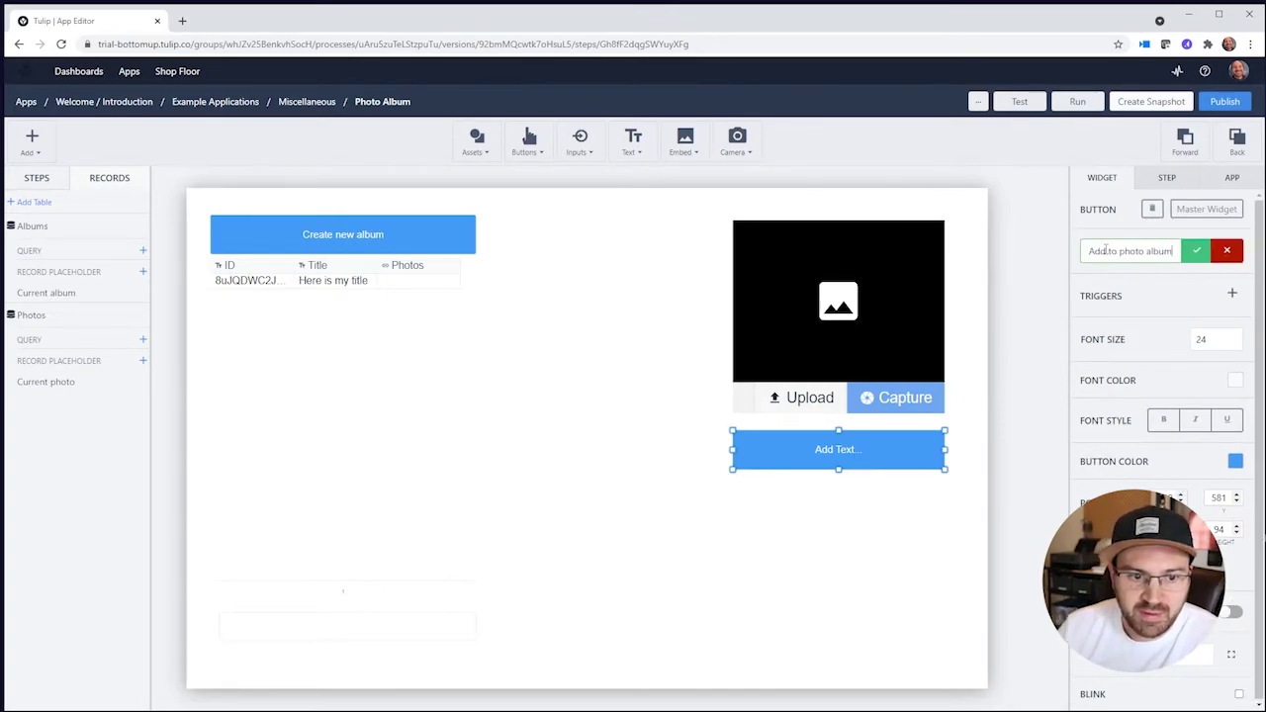
pyautogui.click(1196, 252)
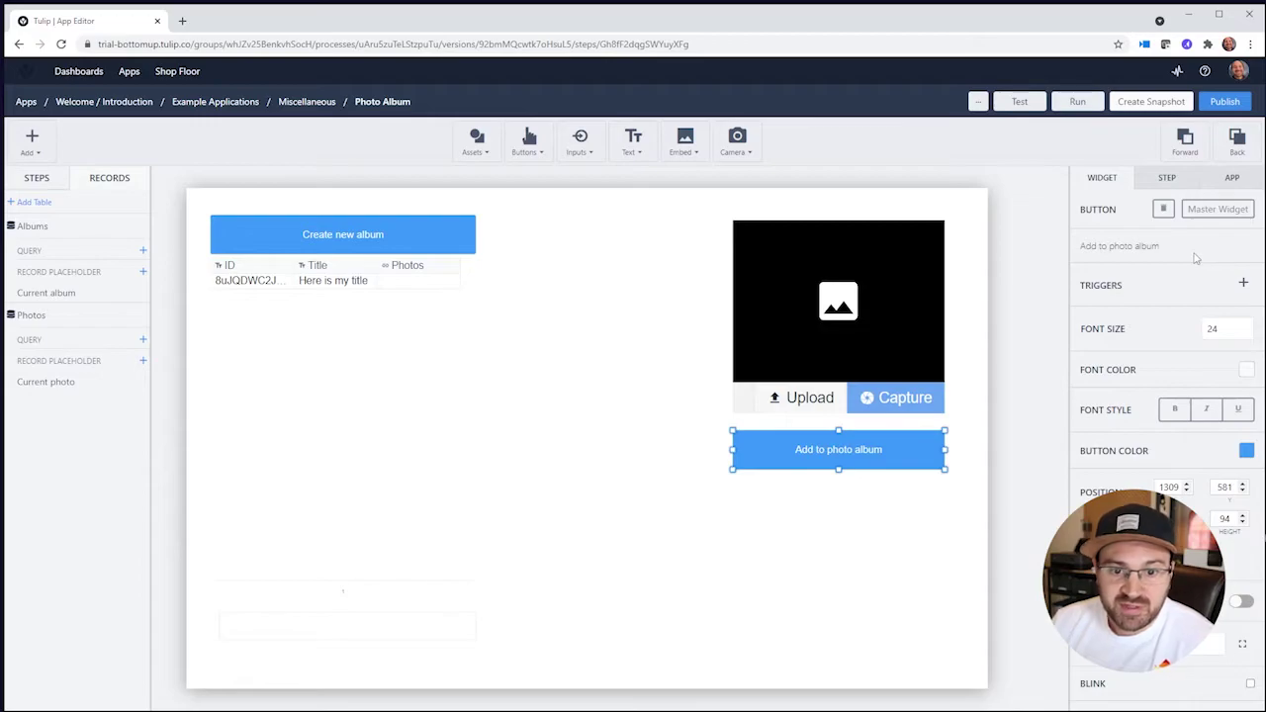
# - Add a trigger named "create and add to album" to the Add to photo album button
pyautogui.click(1241, 283)
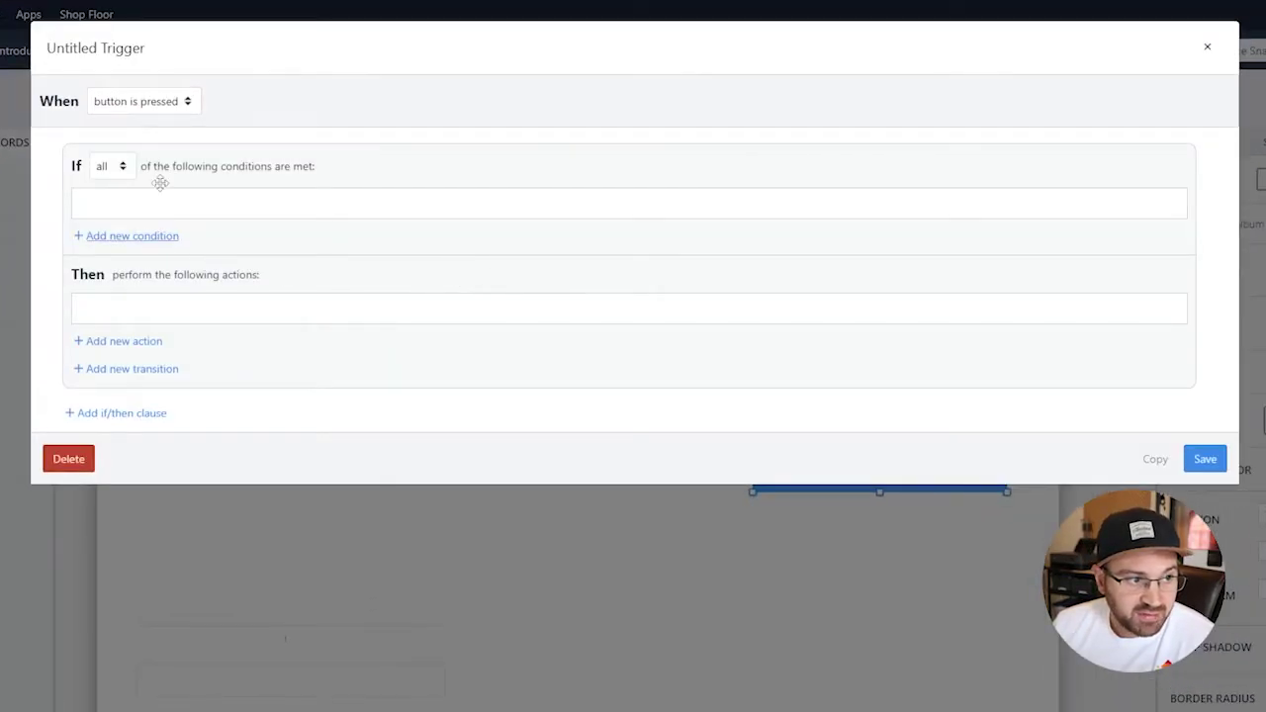
pyautogui.click(137, 55)
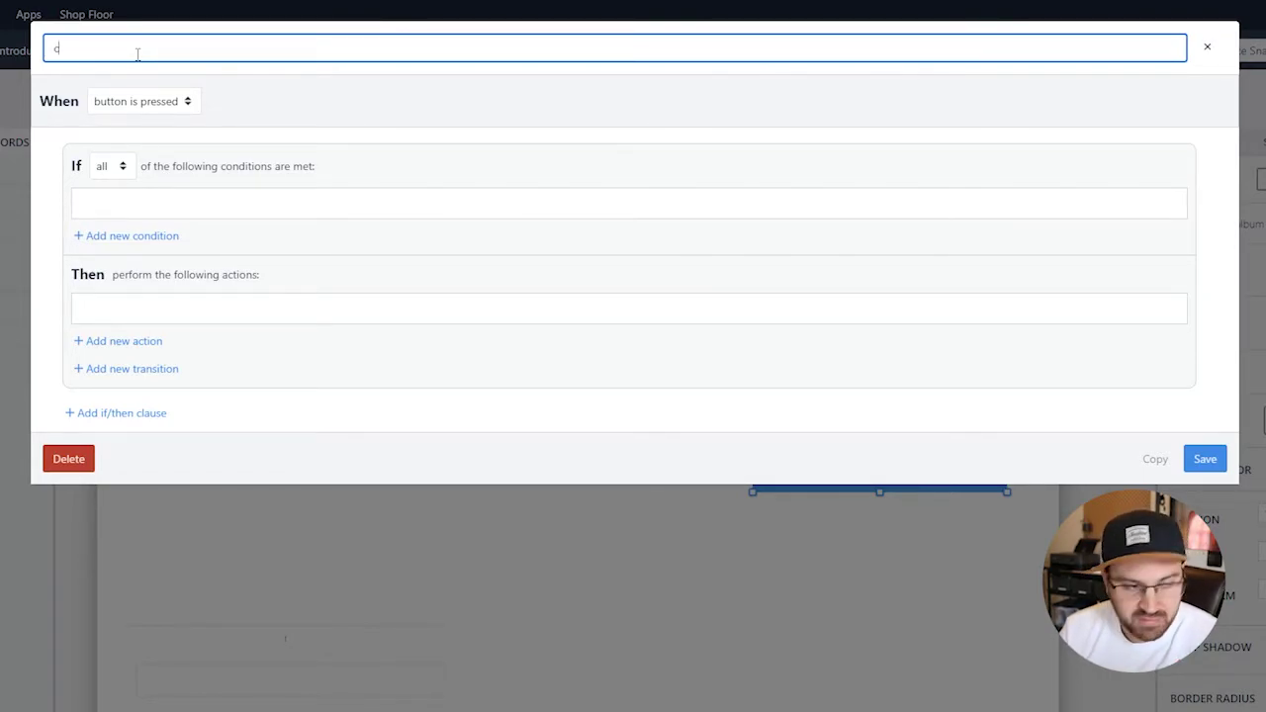
pyautogui.write('create and add to album')
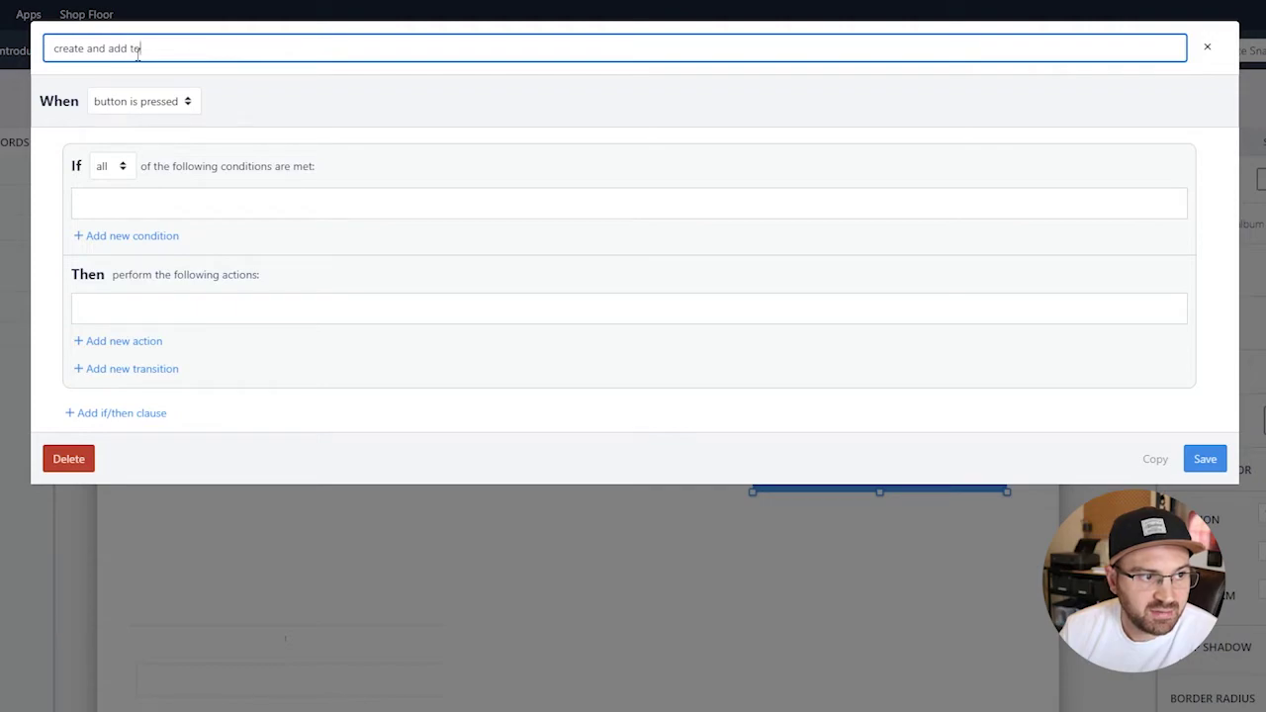
# - Add a Table Records action to this trigger that creates or loads a record by an expression ID
pyautogui.click(136, 339)
pyautogui.click(167, 321)
pyautogui.click(137, 642)
pyautogui.click(339, 319)
pyautogui.click(297, 418)
pyautogui.click(484, 320)
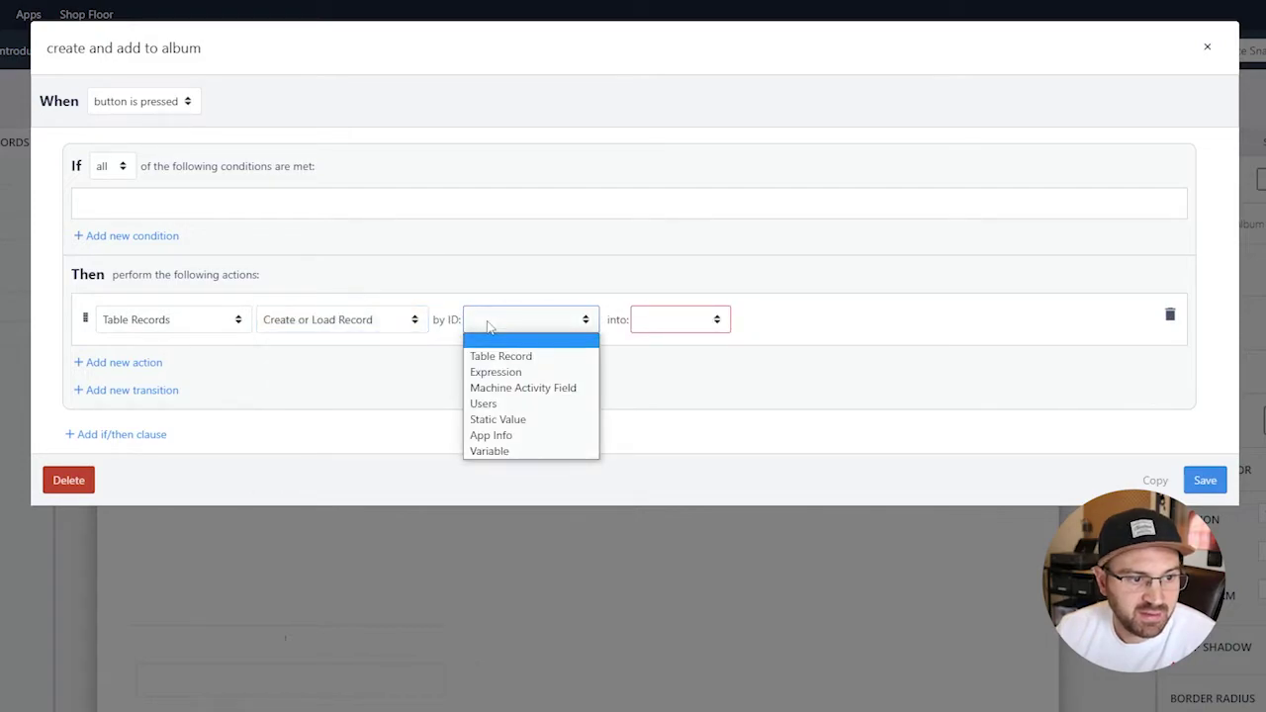
pyautogui.click(495, 372)
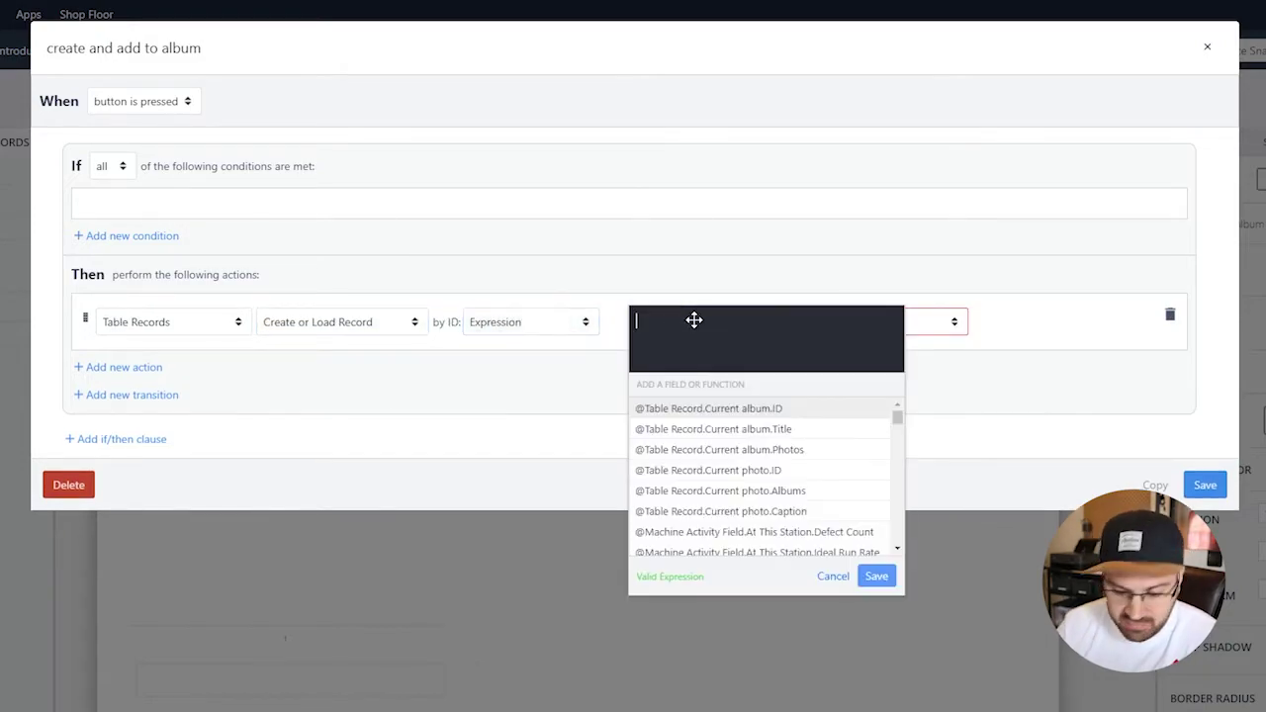
# - Use RANDOMSTRING() as the photo record's ID and load the record into Current photo
pyautogui.write('ran')
pyautogui.press('Down')
pyautogui.press('Down')
pyautogui.press('Down')
pyautogui.press('Return')
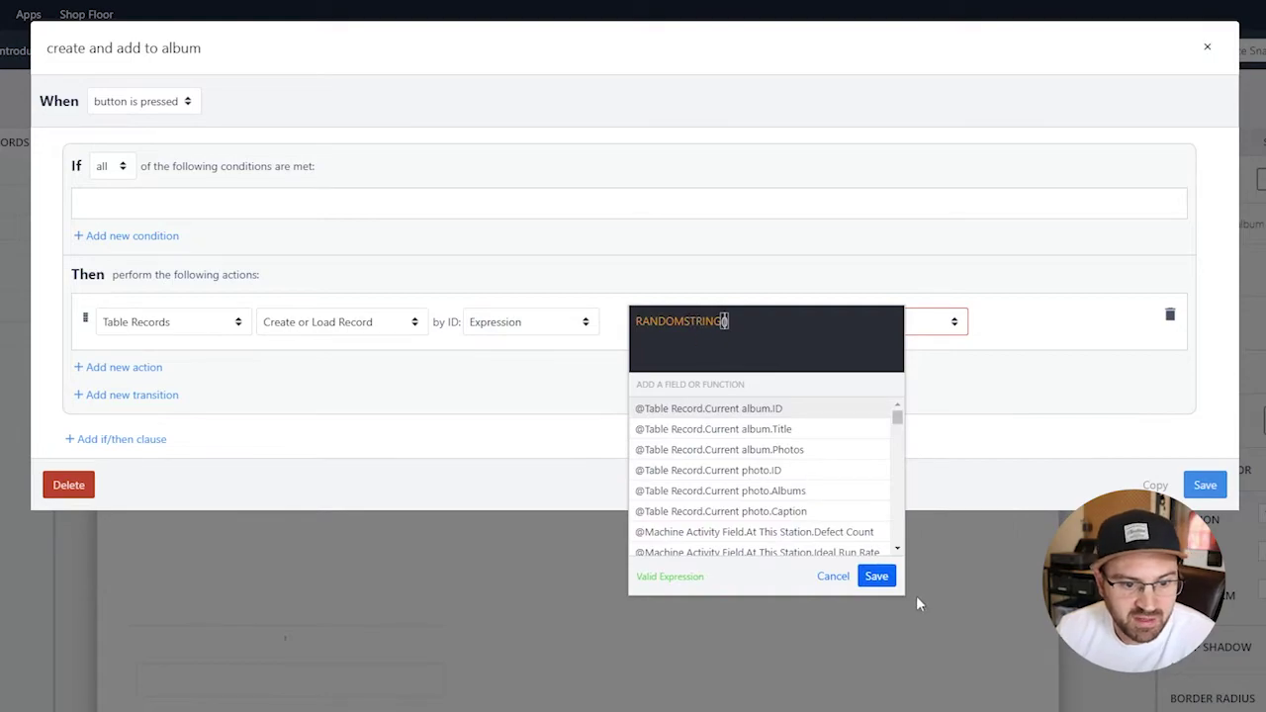
pyautogui.click(892, 584)
pyautogui.click(933, 325)
pyautogui.click(920, 370)
# - Add a Data Manipulation action to the trigger that stores the variable My image
pyautogui.click(123, 367)
pyautogui.click(169, 385)
pyautogui.click(400, 386)
pyautogui.click(276, 501)
pyautogui.click(514, 388)
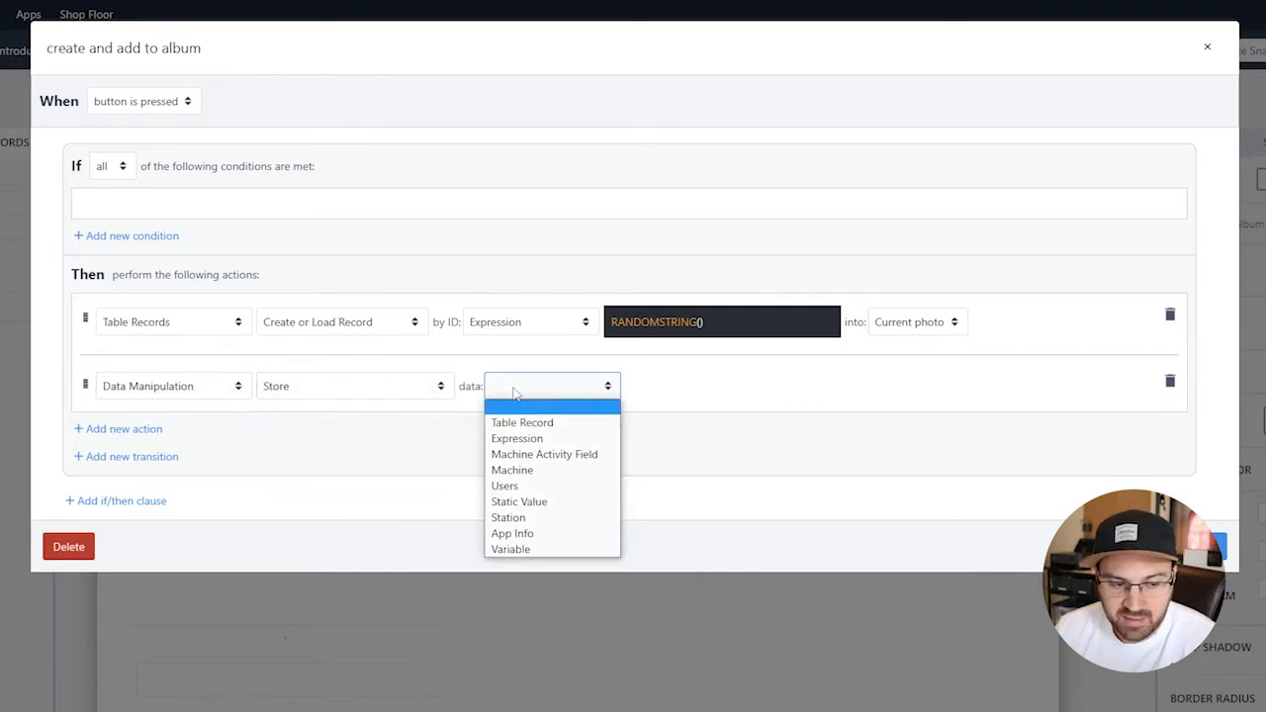
pyautogui.click(510, 549)
pyautogui.click(667, 387)
pyautogui.click(662, 422)
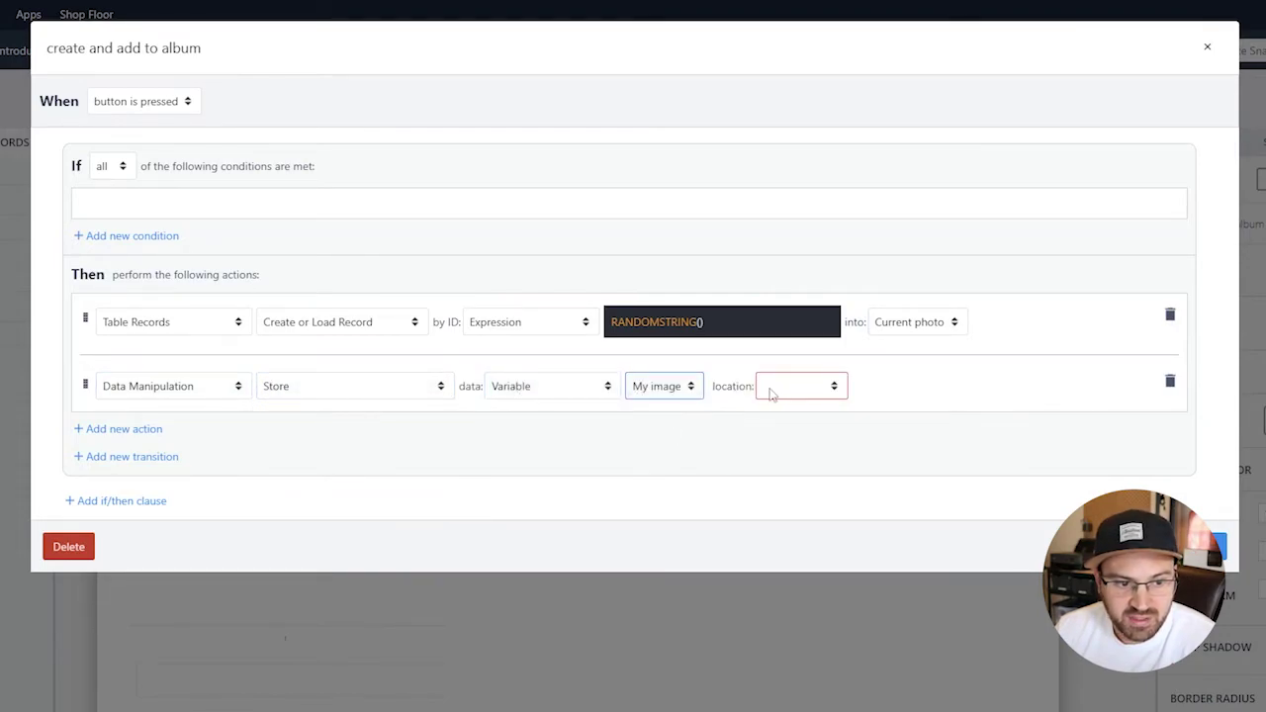
# - Set the Store action's location to the Image field of the Current photo table record
pyautogui.click(776, 392)
pyautogui.click(796, 423)
pyautogui.click(883, 396)
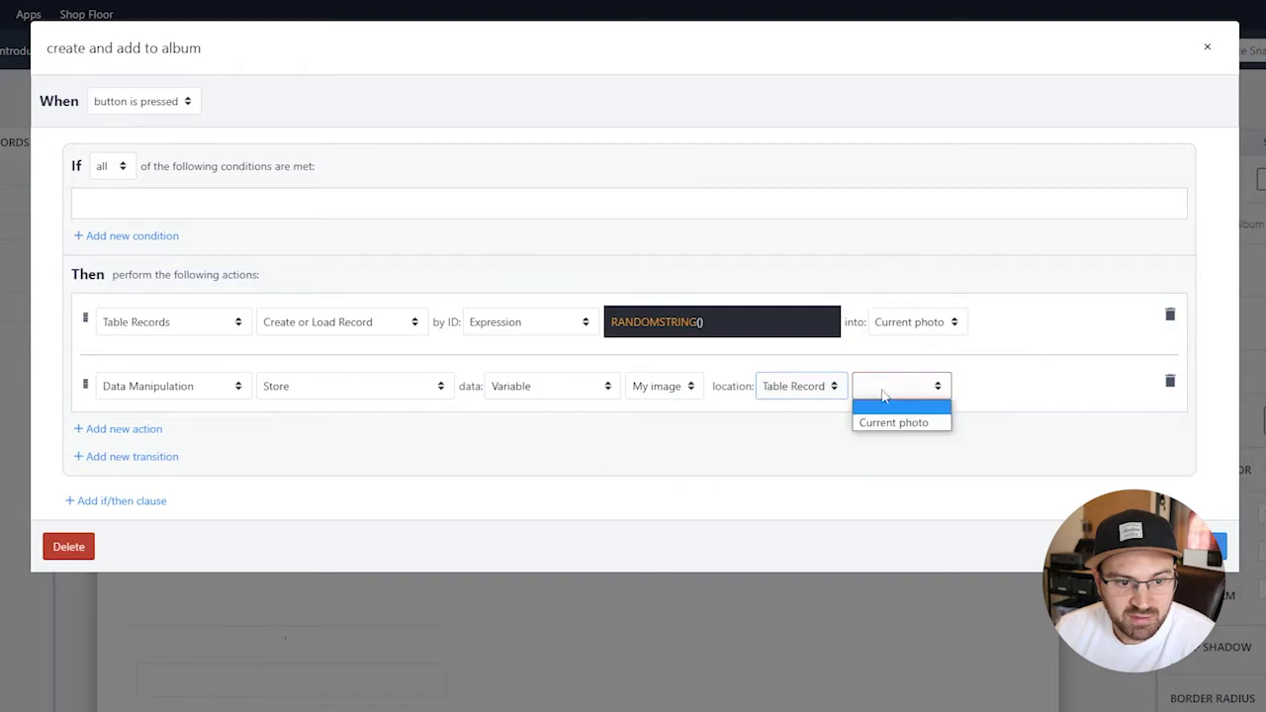
pyautogui.click(899, 422)
pyautogui.click(980, 392)
pyautogui.click(975, 420)
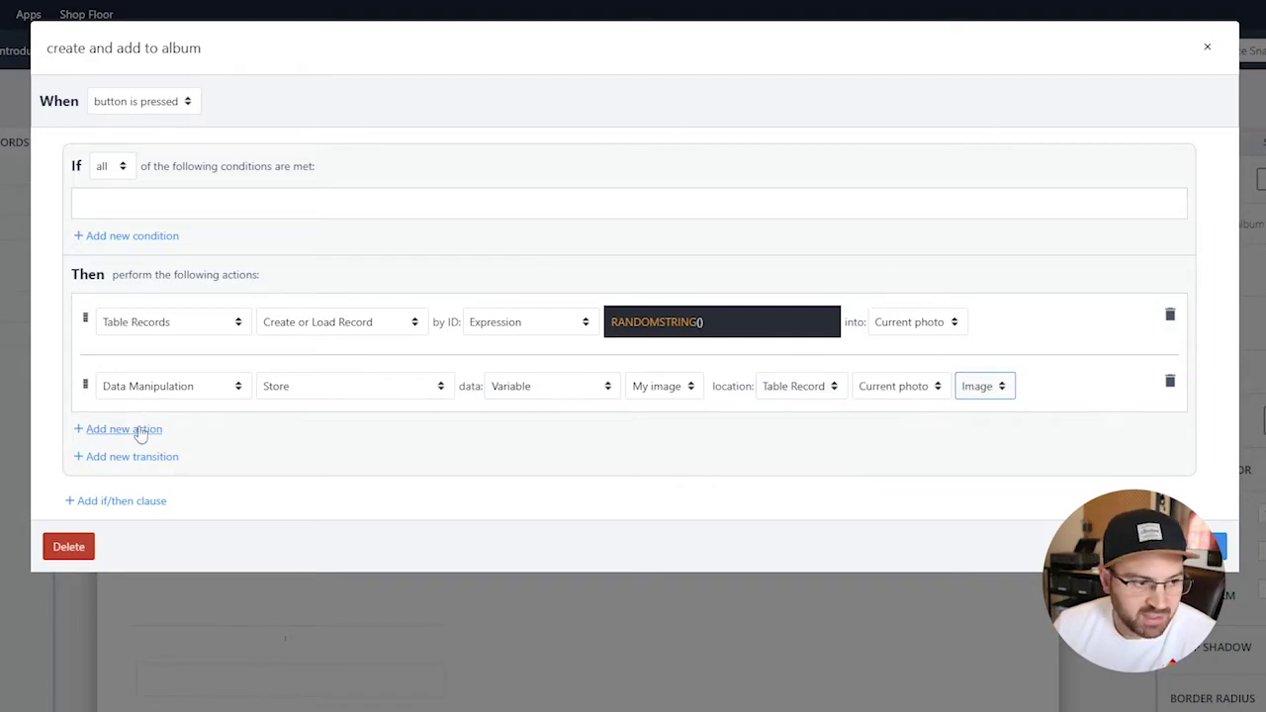
# - Add a third action to the trigger, a Table Records action that links a record
pyautogui.click(140, 431)
pyautogui.click(194, 448)
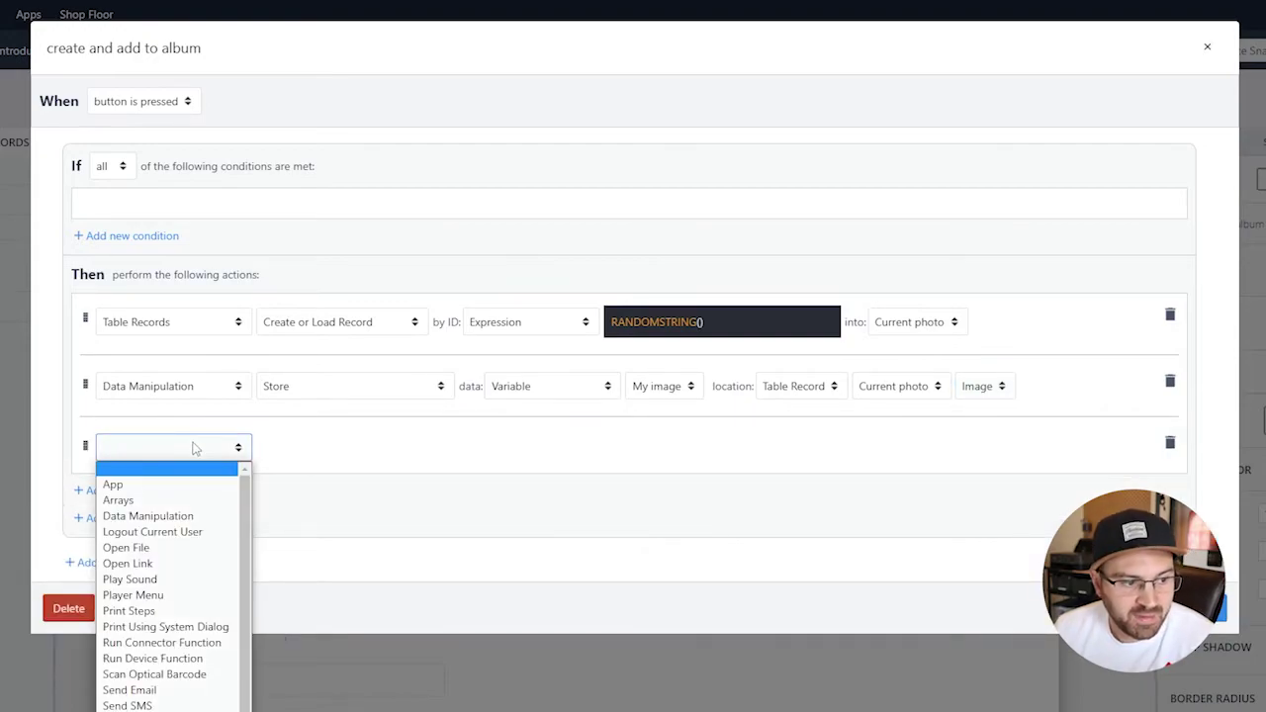
pyautogui.press('t')
pyautogui.press('Return')
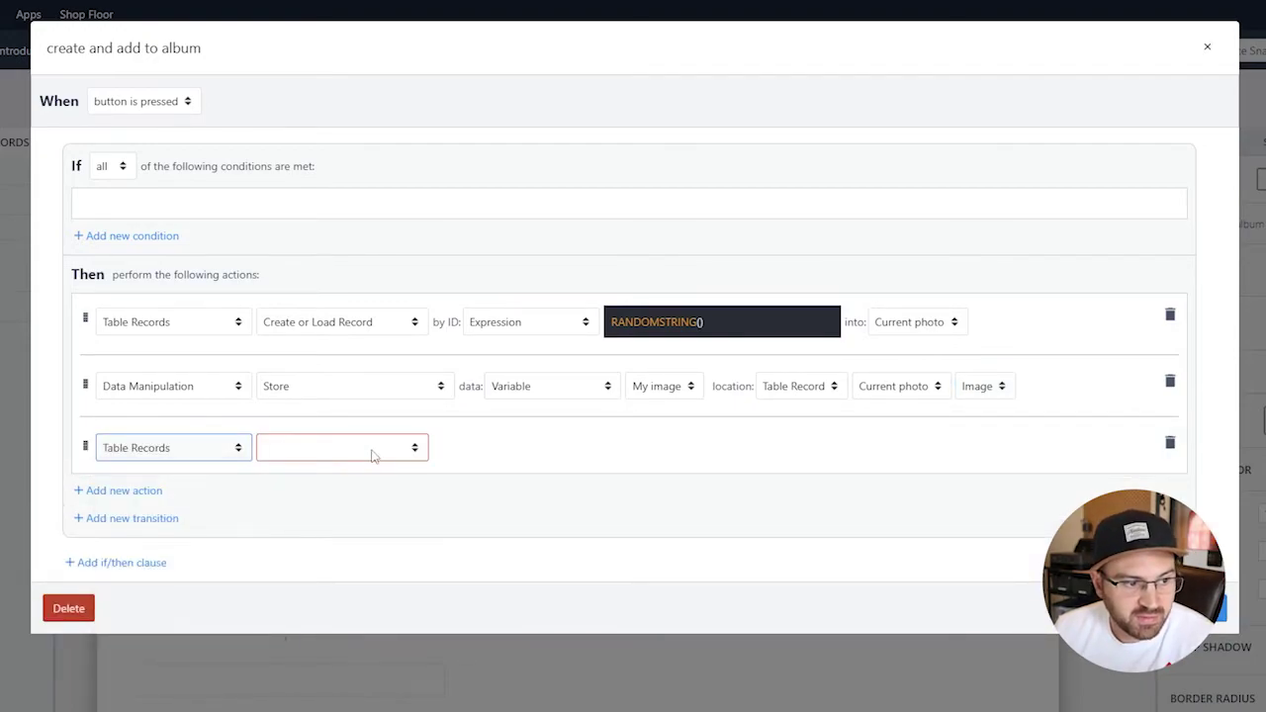
pyautogui.click(372, 448)
pyautogui.click(375, 578)
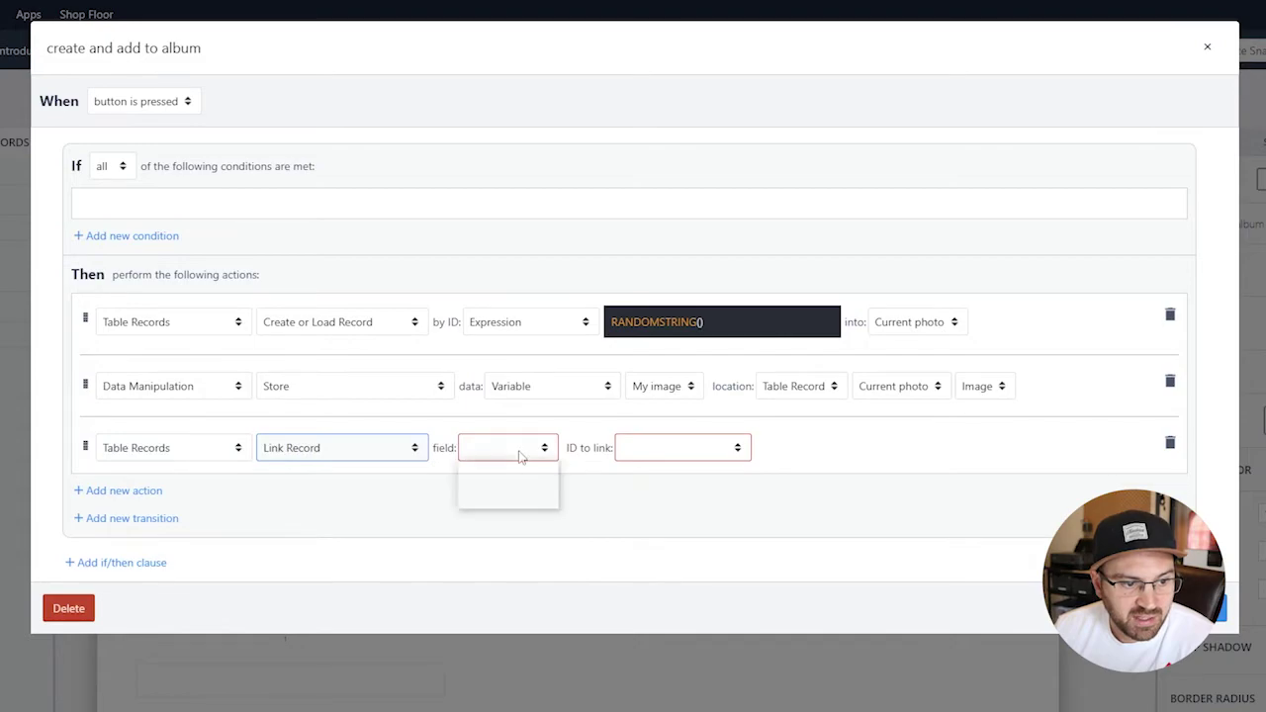
# - Set the Link Record action's field to Albums of the Current photo record
pyautogui.click(518, 453)
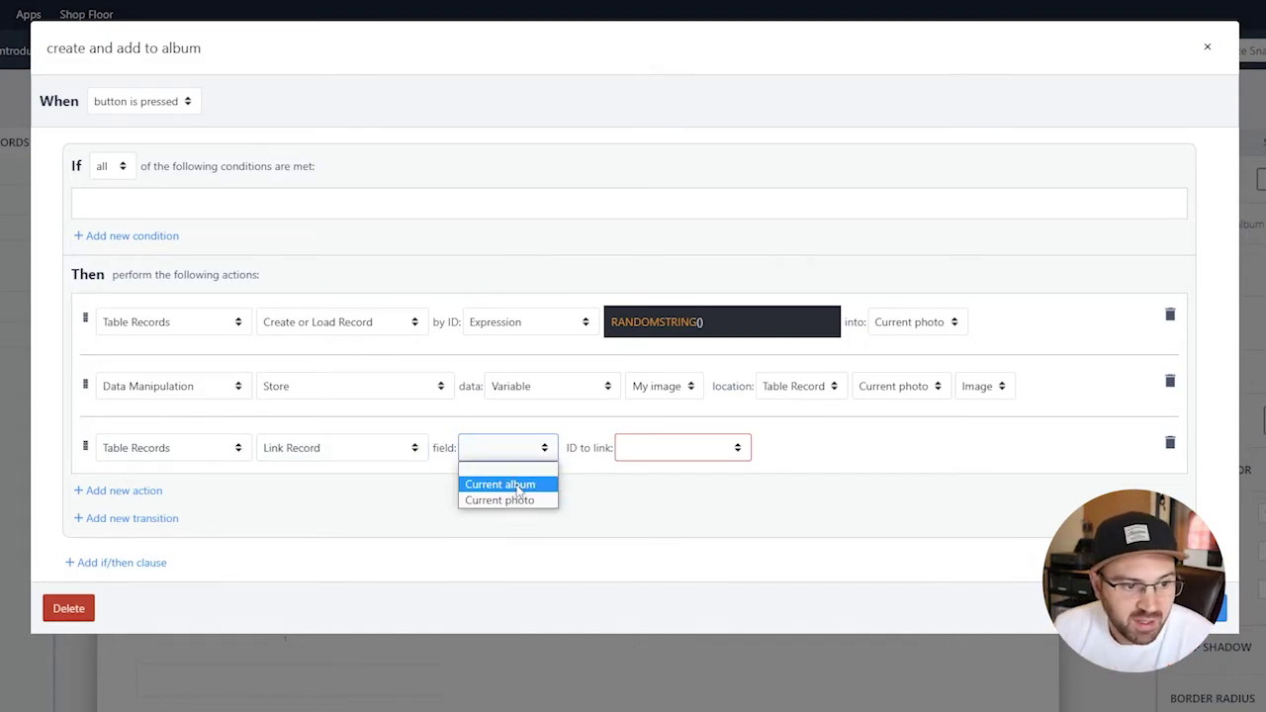
pyautogui.click(521, 501)
pyautogui.click(603, 449)
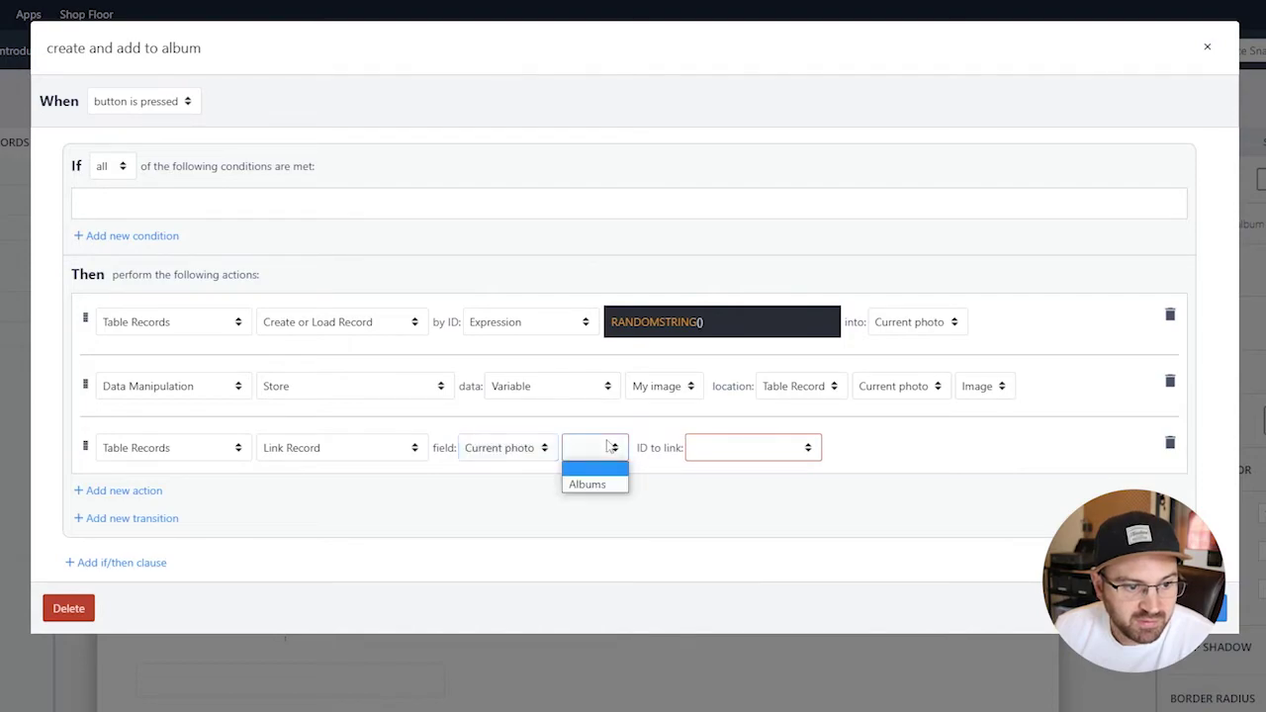
pyautogui.click(605, 482)
# - Set the Link Record action's ID to link to the ID of the Current album table record
pyautogui.click(741, 448)
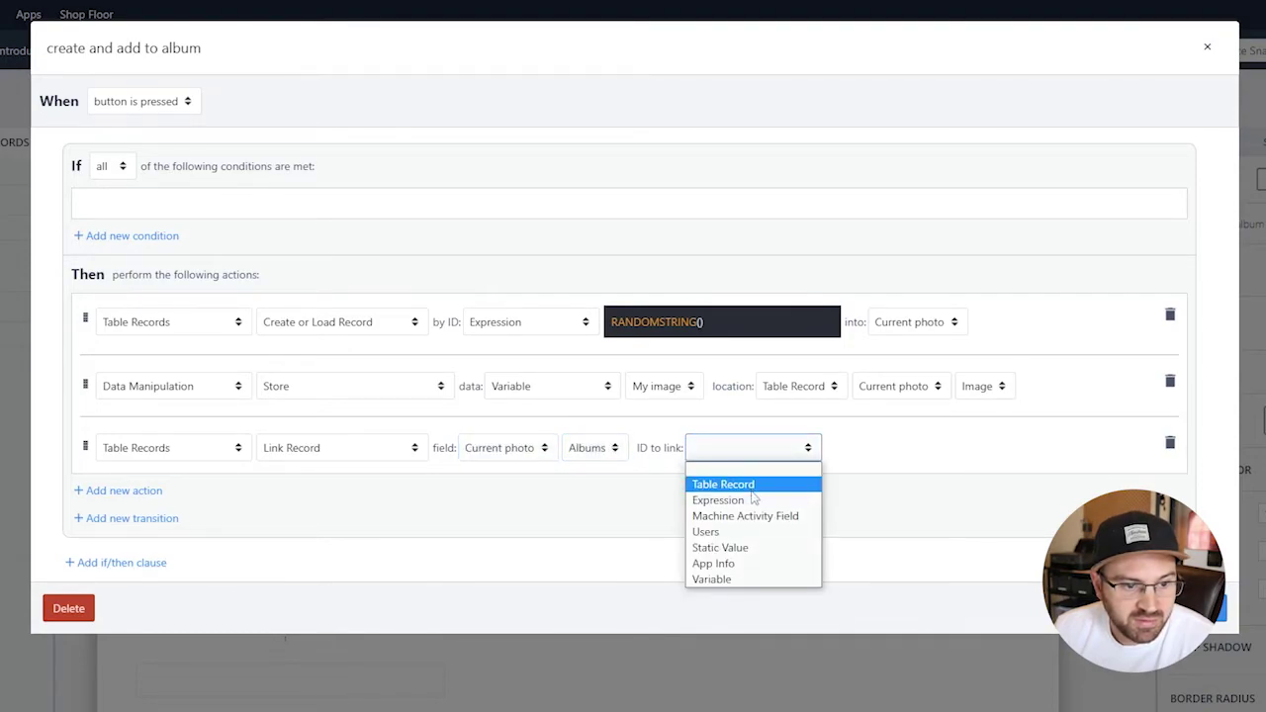
pyautogui.click(758, 484)
pyautogui.click(861, 450)
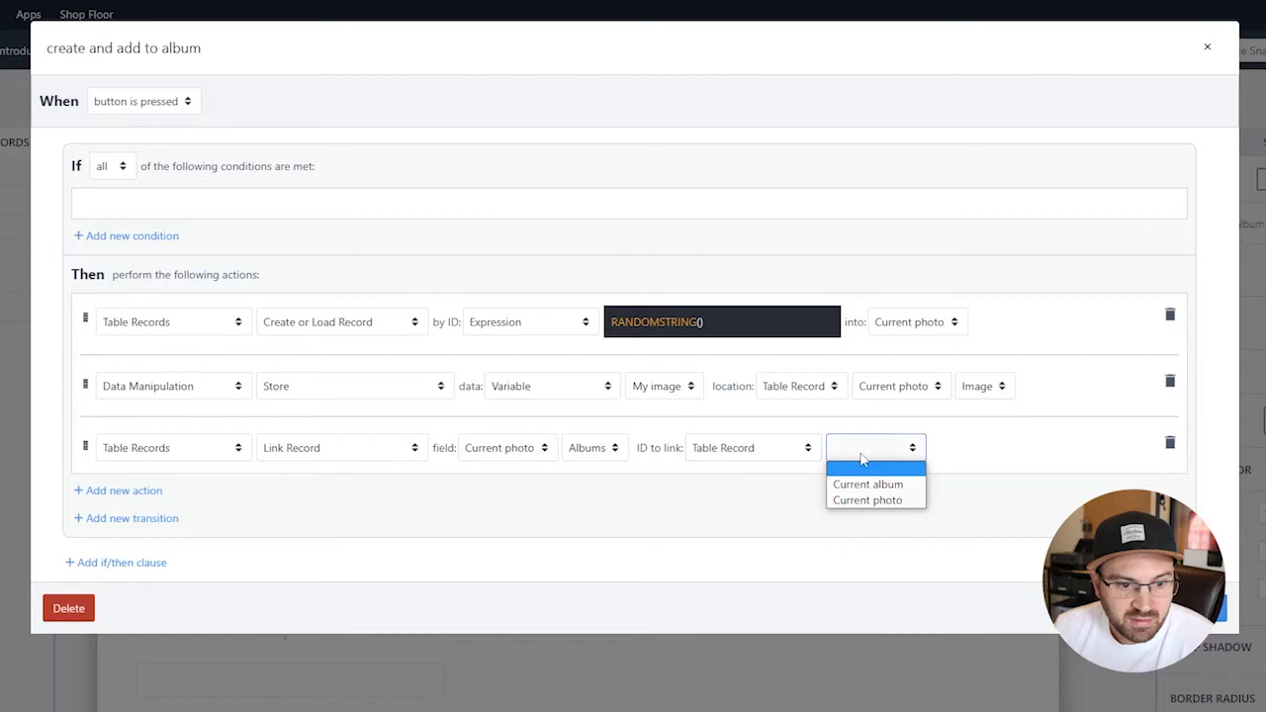
pyautogui.click(875, 484)
pyautogui.click(954, 448)
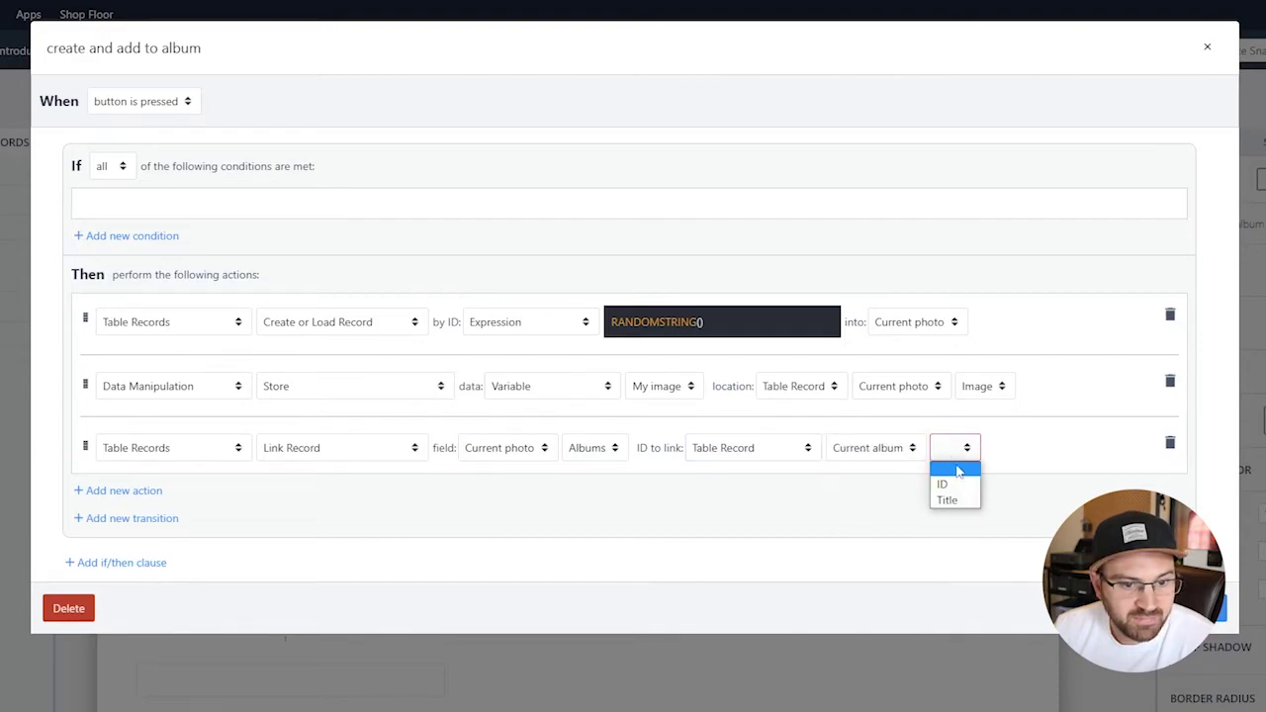
pyautogui.click(958, 485)
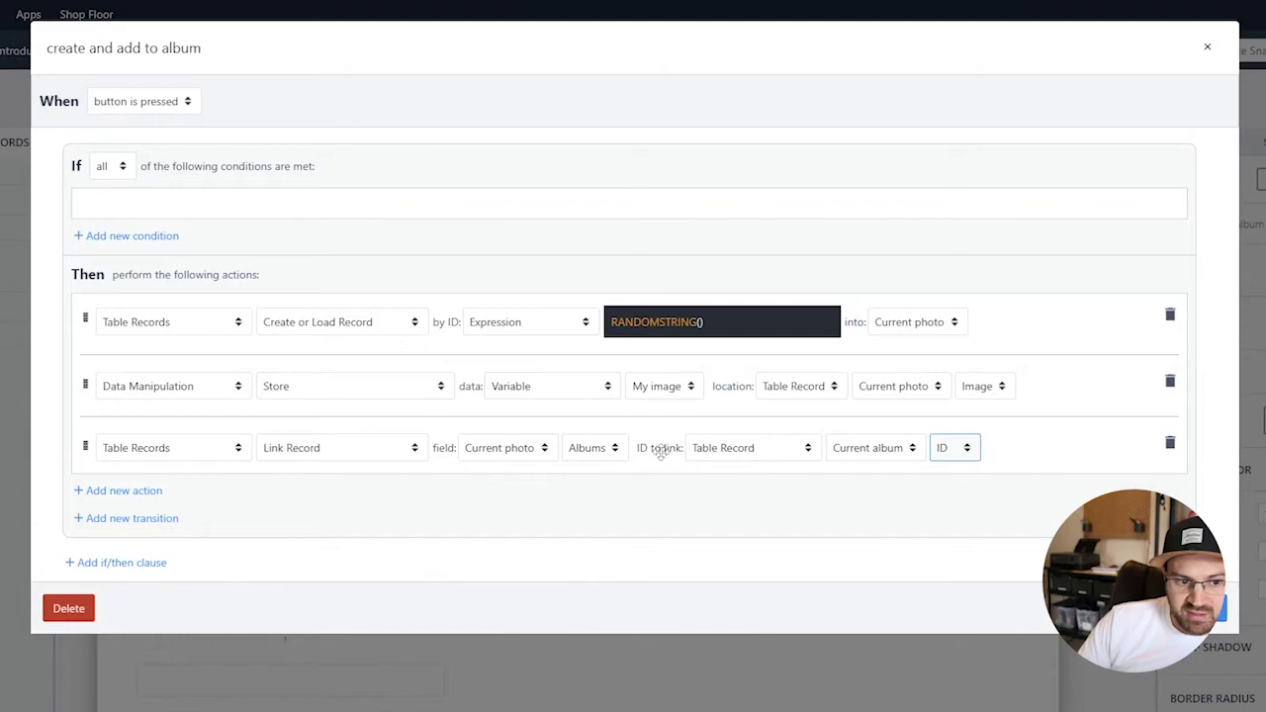
# - Reverse the Link Record action so the Current album's Photos field links to the Current photo's ID
pyautogui.click(525, 449)
pyautogui.click(528, 485)
pyautogui.click(588, 447)
pyautogui.click(593, 483)
pyautogui.click(895, 447)
pyautogui.click(870, 483)
pyautogui.click(951, 447)
pyautogui.click(870, 447)
pyautogui.click(888, 501)
pyautogui.click(951, 447)
pyautogui.click(949, 481)
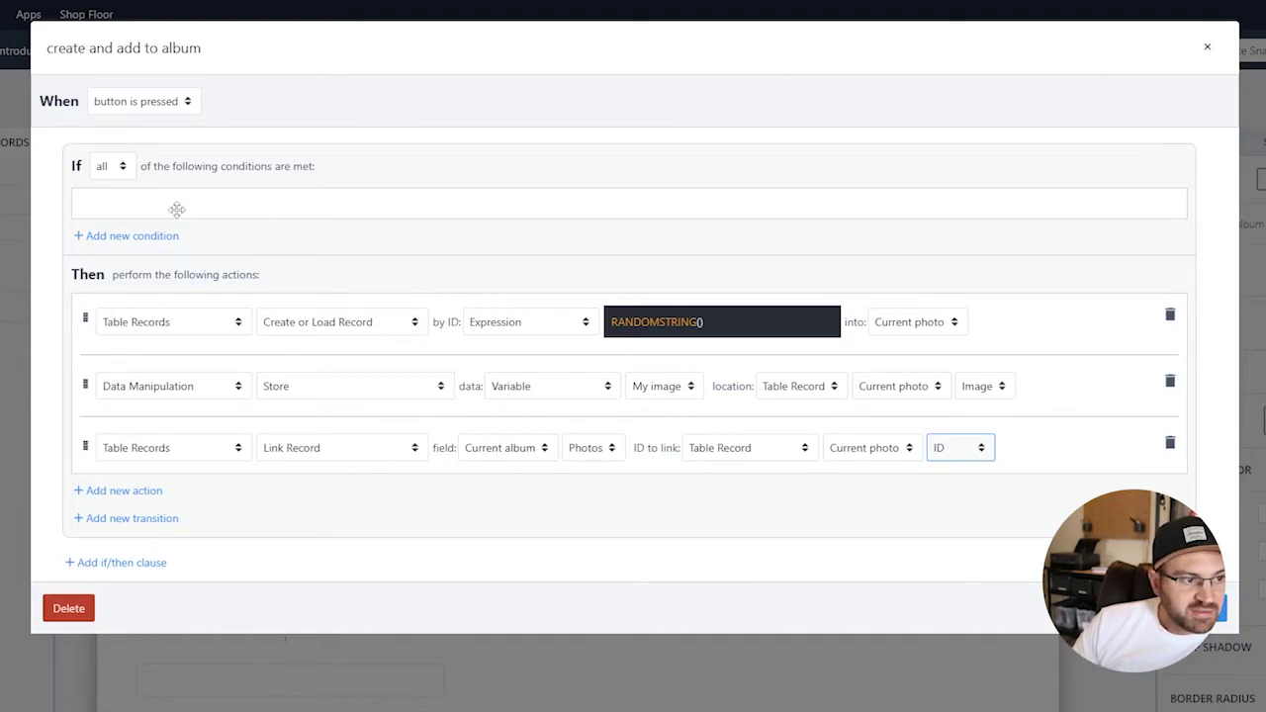
# - Add a trigger condition requiring that the Current album table record's ID is not blank
pyautogui.click(145, 238)
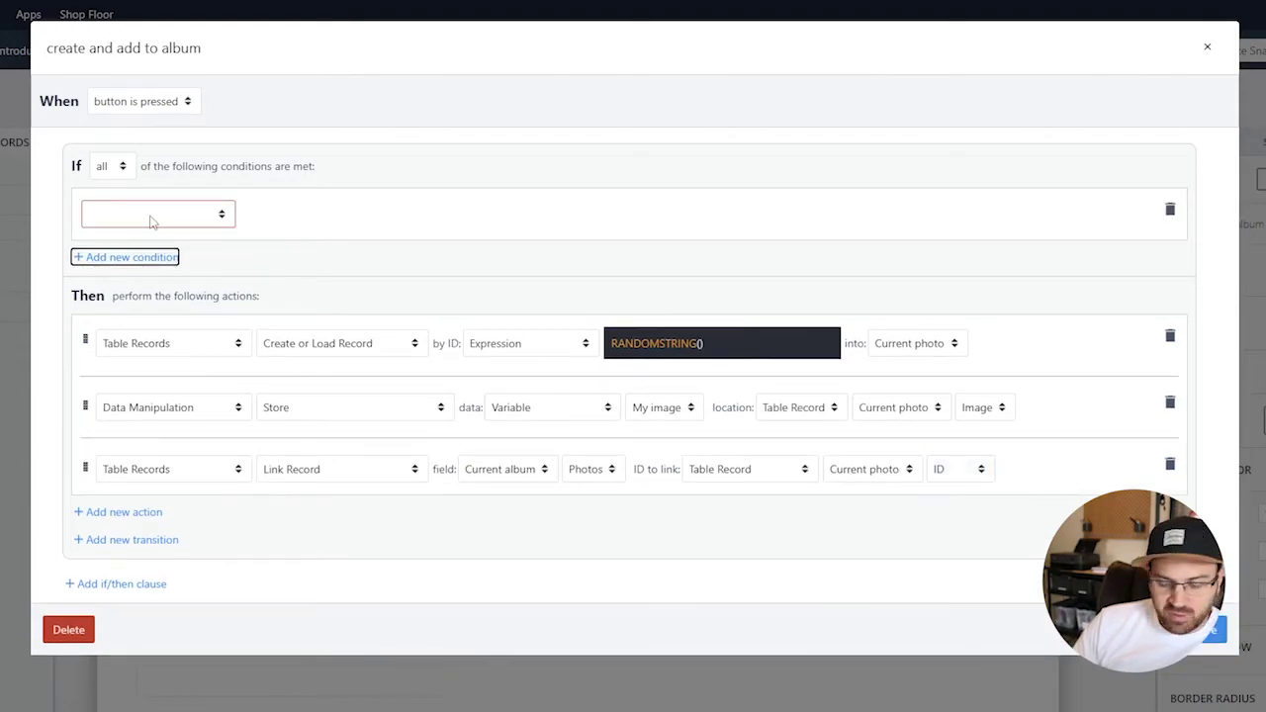
pyautogui.click(151, 222)
pyautogui.click(119, 248)
pyautogui.press('Down')
pyautogui.press('Down')
pyautogui.click(247, 215)
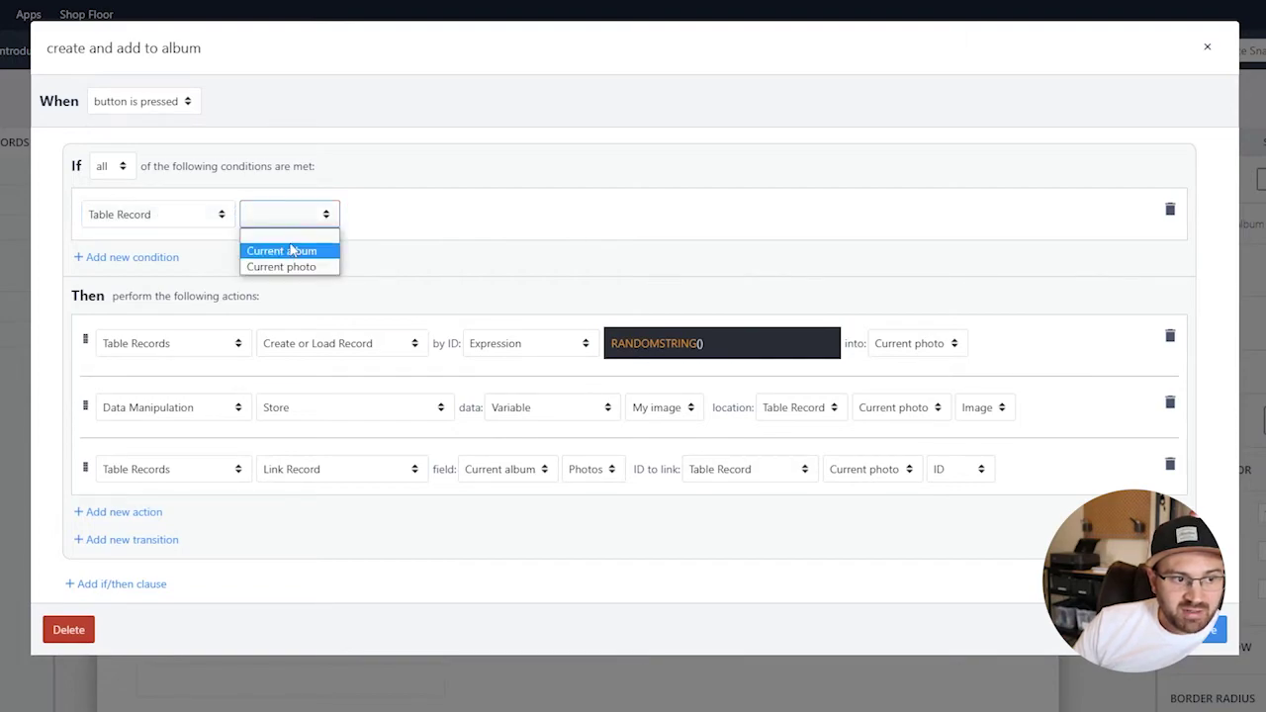
pyautogui.click(285, 248)
pyautogui.click(391, 217)
pyautogui.click(386, 251)
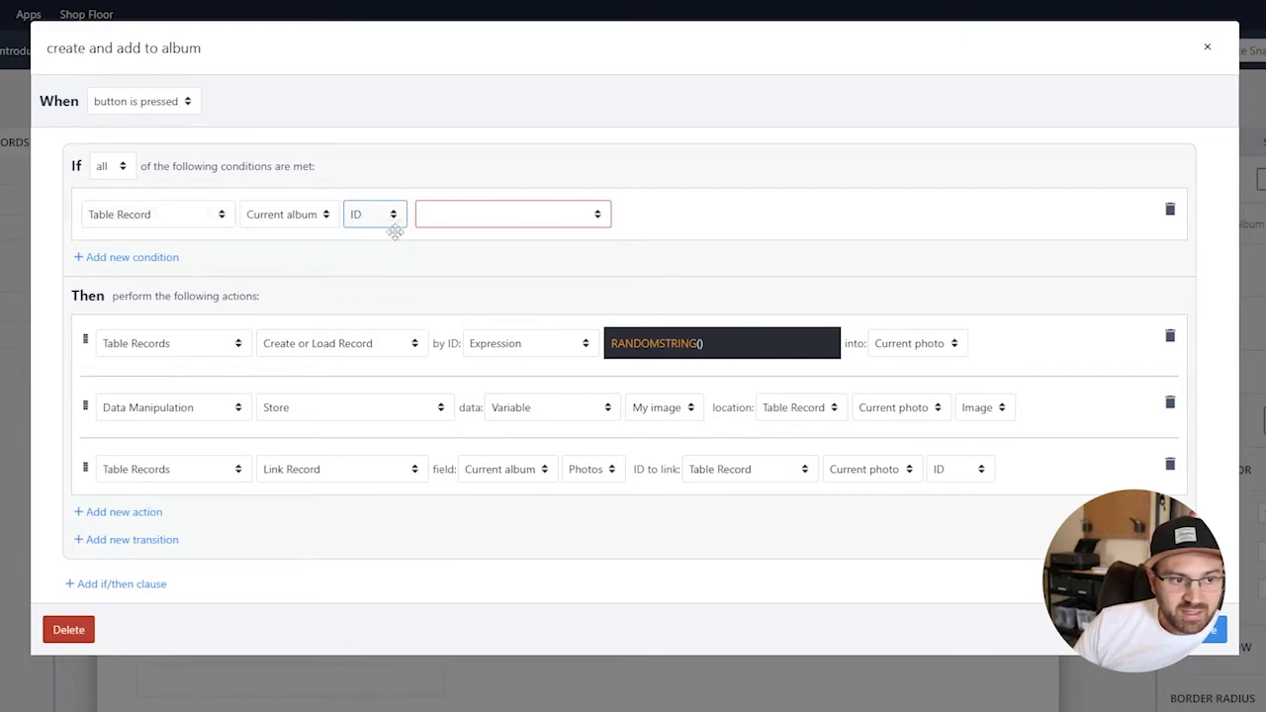
pyautogui.click(428, 219)
pyautogui.click(452, 329)
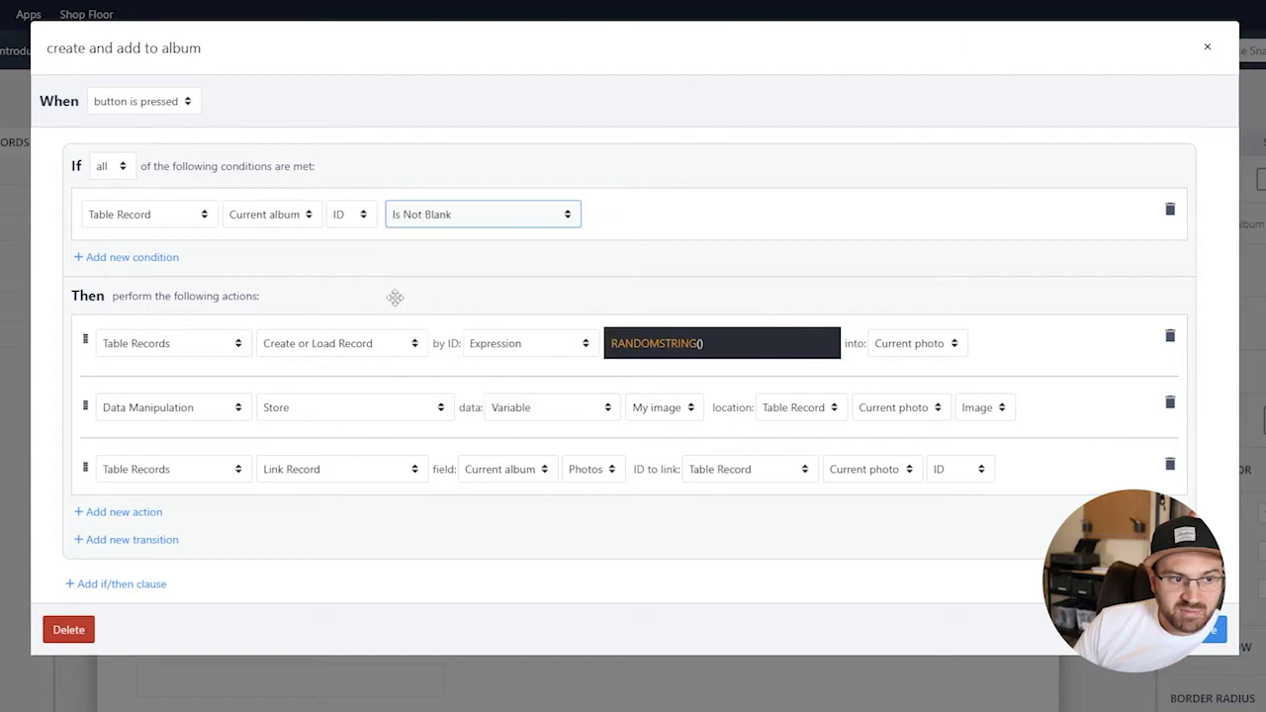
# - Add a second trigger condition requiring that the variable My image is not blank
pyautogui.click(139, 257)
pyautogui.click(158, 277)
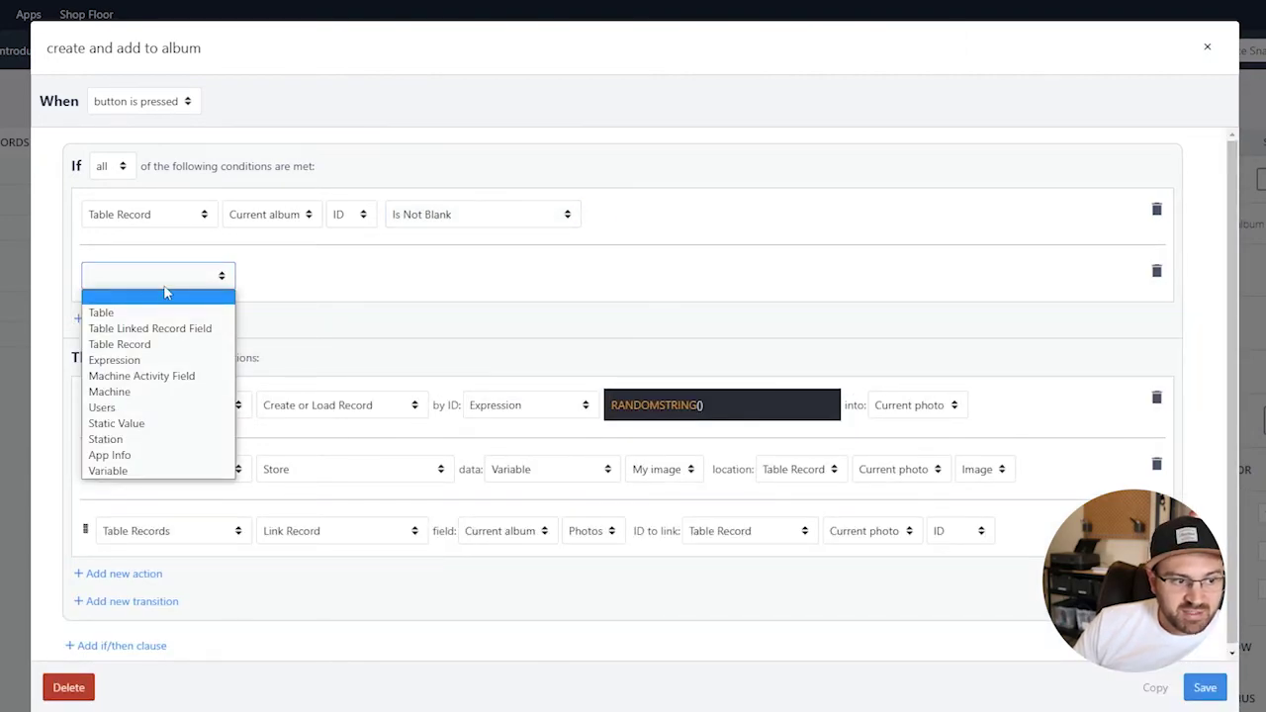
pyautogui.click(165, 292)
pyautogui.press('v')
pyautogui.click(279, 276)
pyautogui.click(273, 311)
pyautogui.click(339, 283)
pyautogui.click(364, 342)
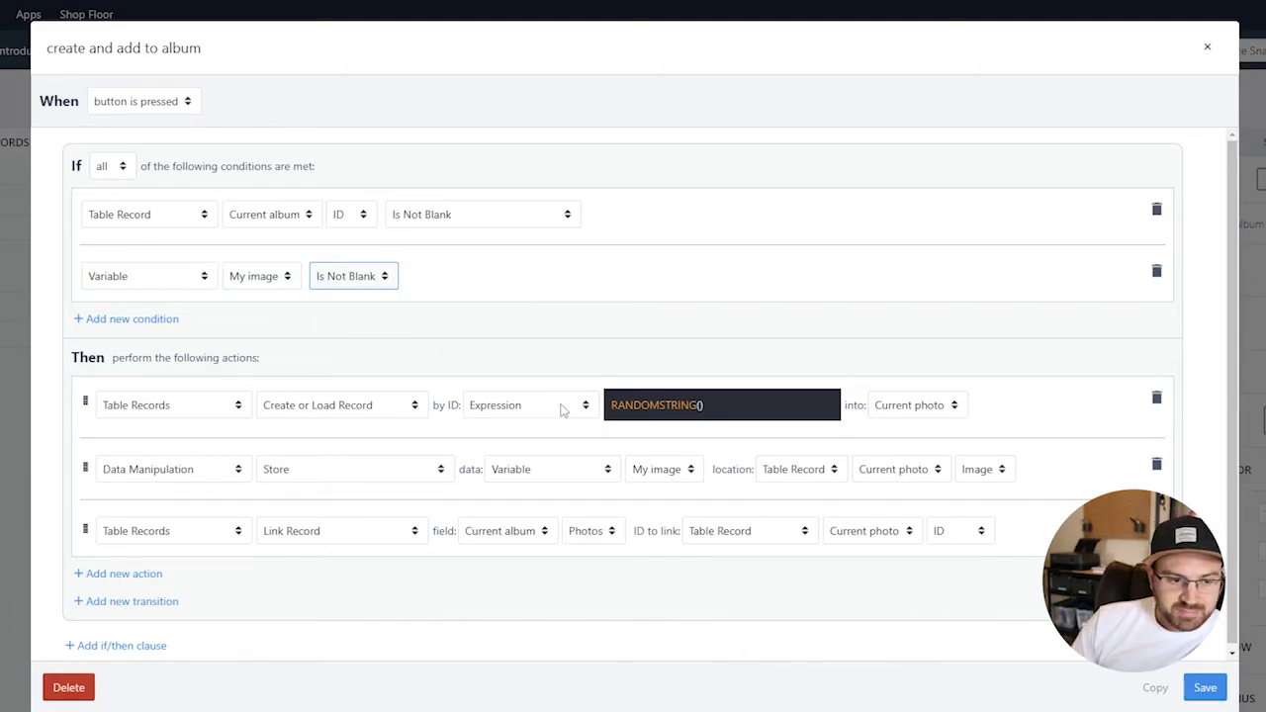
# - Add a Data Manipulation action that clears the variable My image, and save the trigger
pyautogui.click(142, 576)
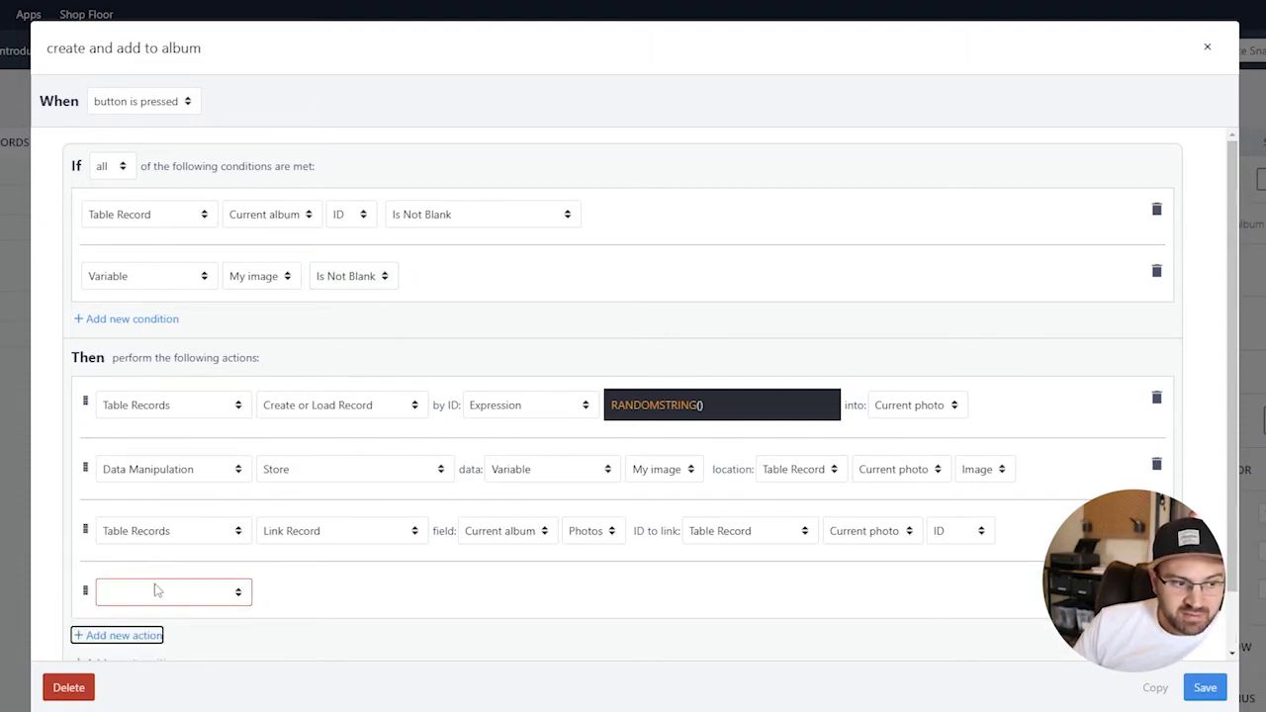
pyautogui.click(163, 593)
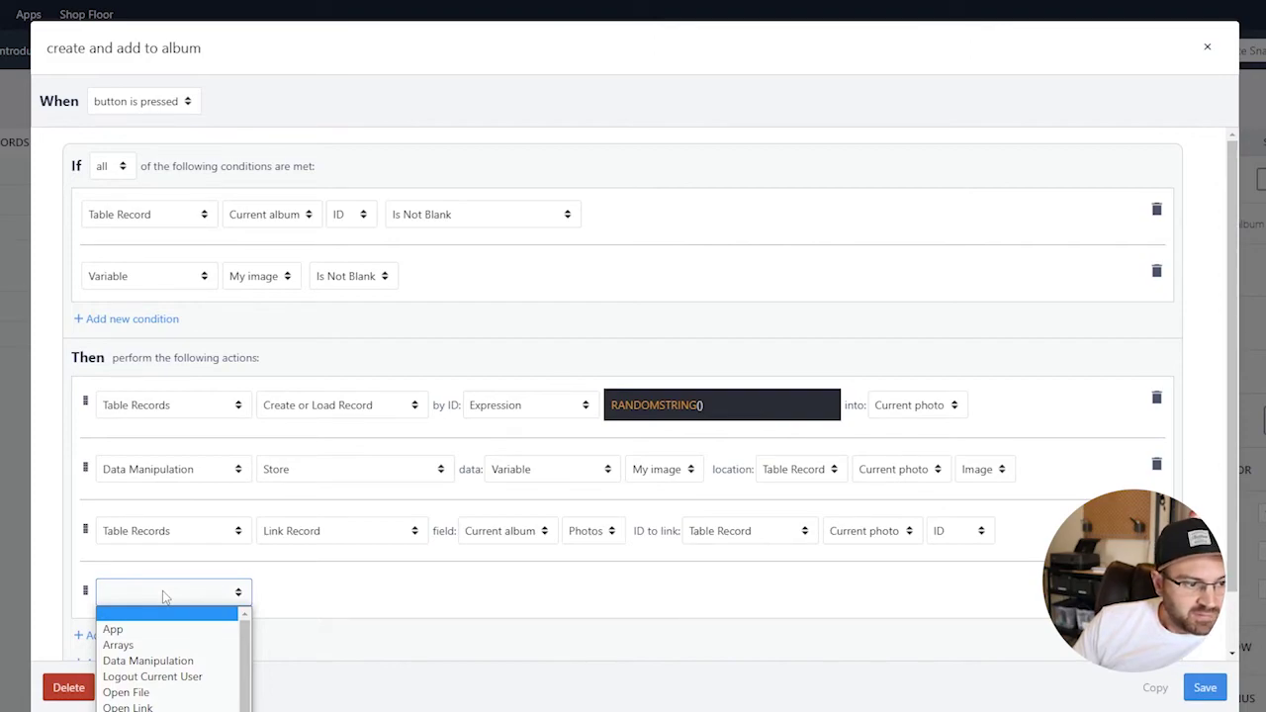
pyautogui.click(147, 660)
pyautogui.click(296, 591)
pyautogui.click(277, 627)
pyautogui.click(517, 593)
pyautogui.press('v')
pyautogui.press('Return')
pyautogui.click(652, 606)
pyautogui.click(652, 636)
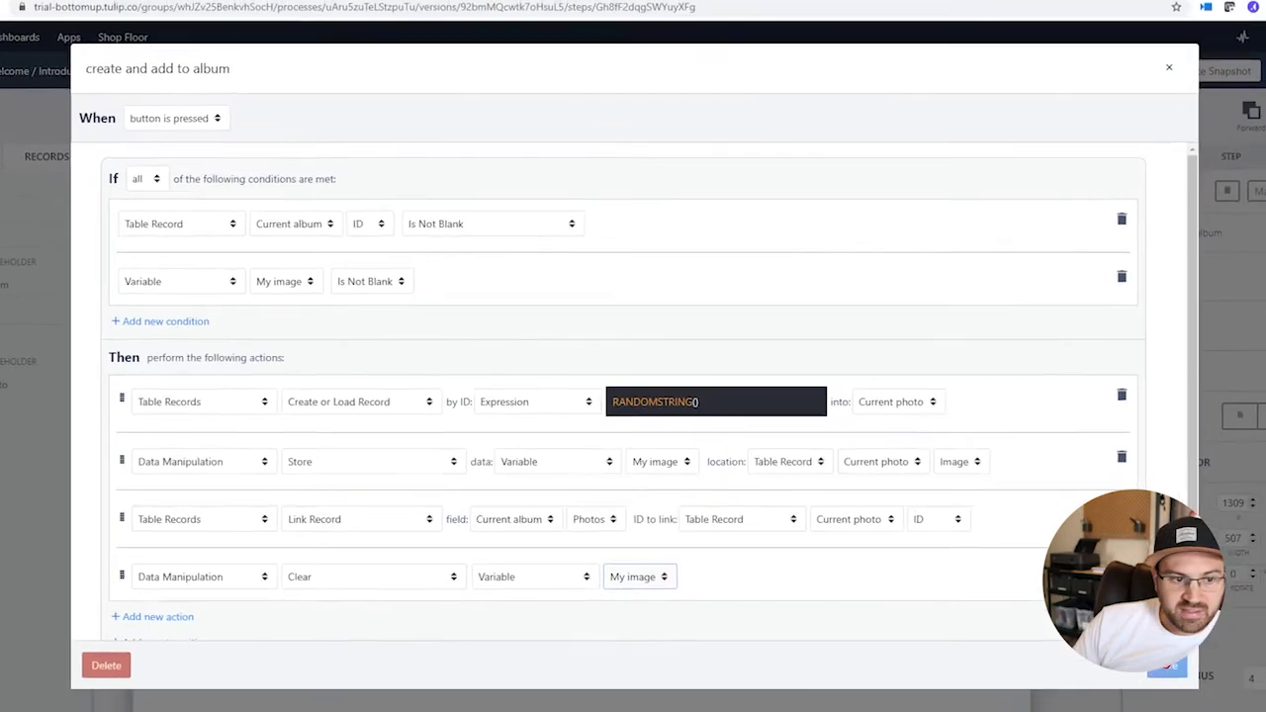
pyautogui.click(1204, 689)
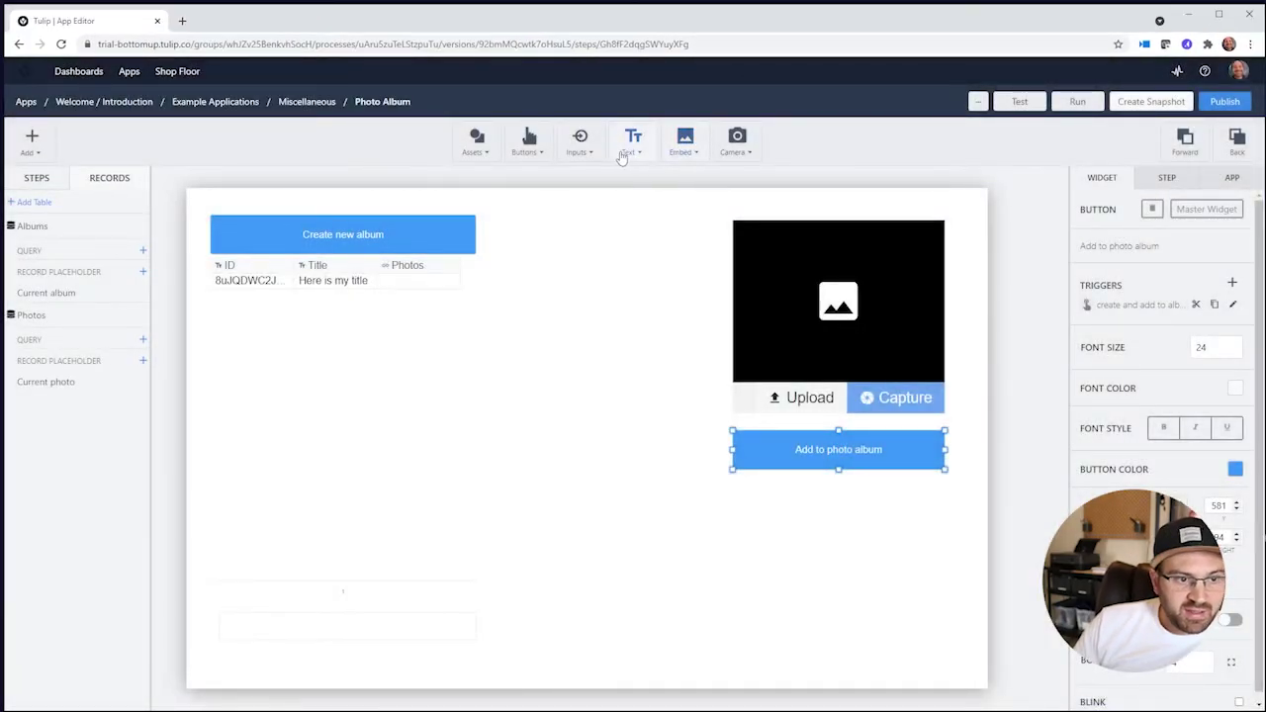
# - Embed a table widget between the album list and the image input, about 400 wide and 849 high
pyautogui.click(685, 142)
pyautogui.click(714, 395)
pyautogui.moveTo(683, 452); pyautogui.dragTo(630, 297)
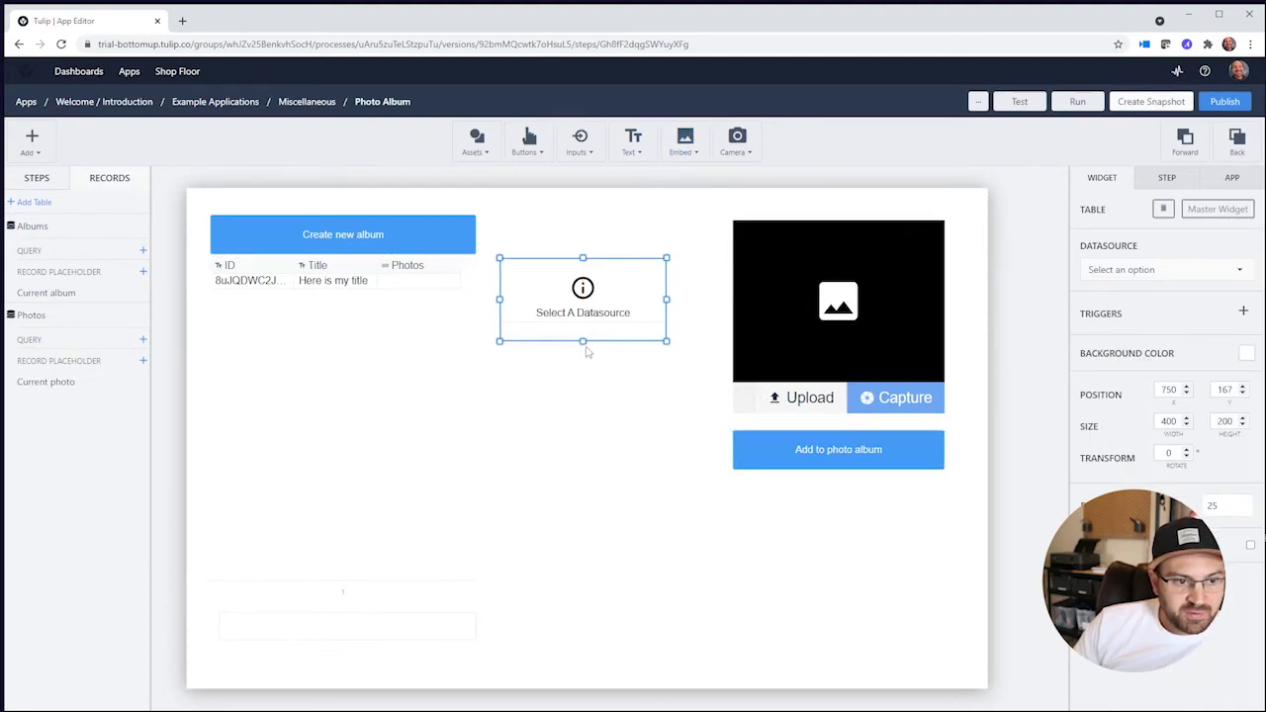
pyautogui.moveTo(582, 342); pyautogui.dragTo(582, 611)
# - Set the new widget's data source to the Photos Tulip Table, linked to the Current photo placeholder
pyautogui.click(1147, 269)
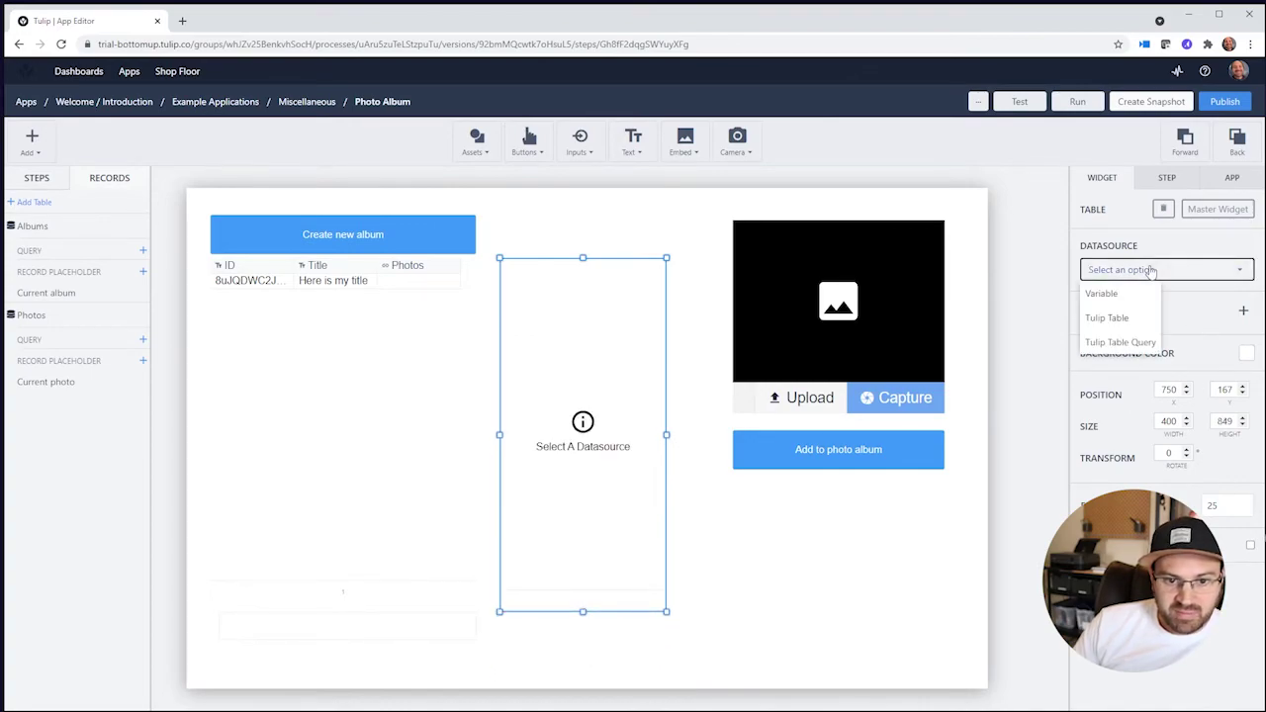
pyautogui.click(1115, 319)
pyautogui.click(1143, 333)
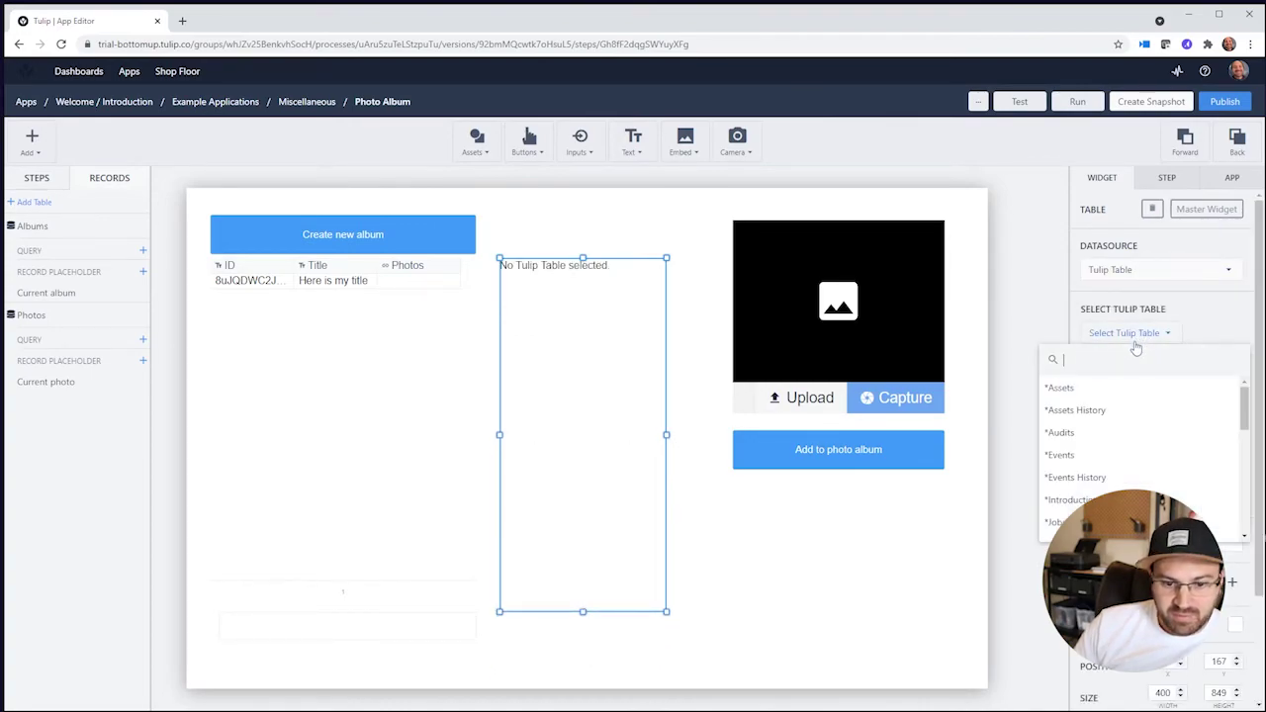
pyautogui.write('phot')
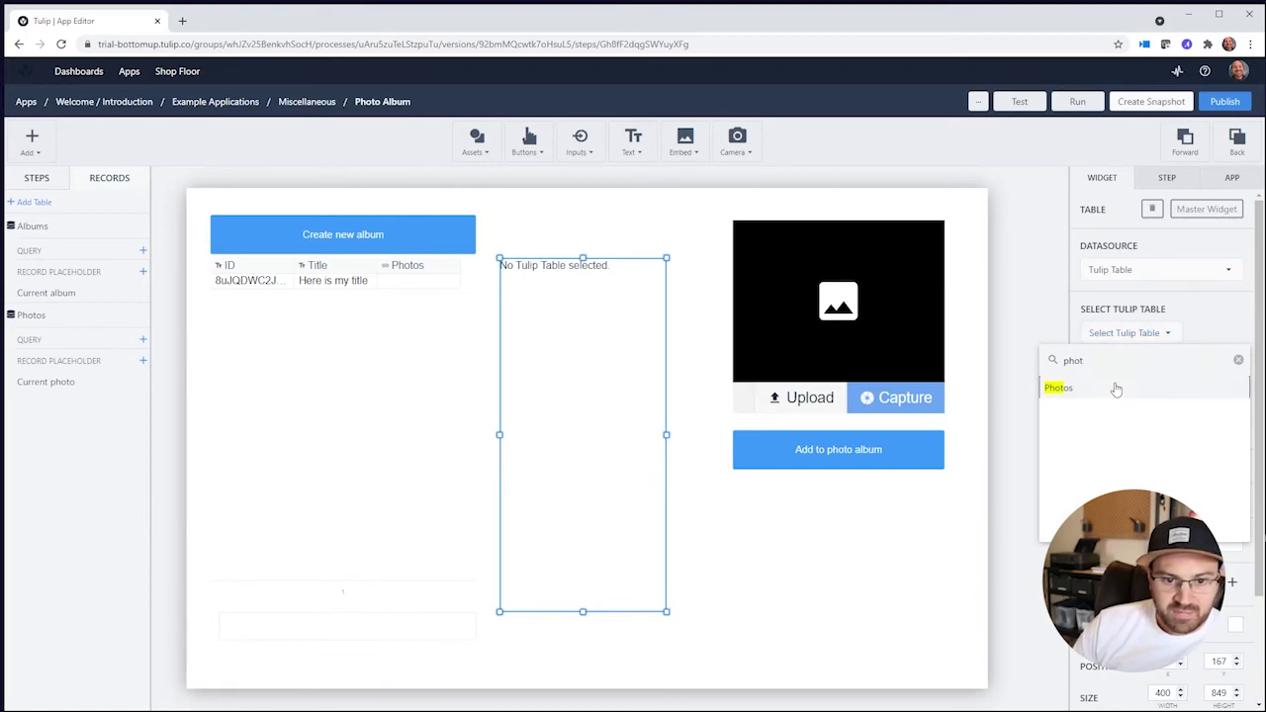
pyautogui.click(1116, 389)
pyautogui.click(1157, 383)
pyautogui.click(1142, 436)
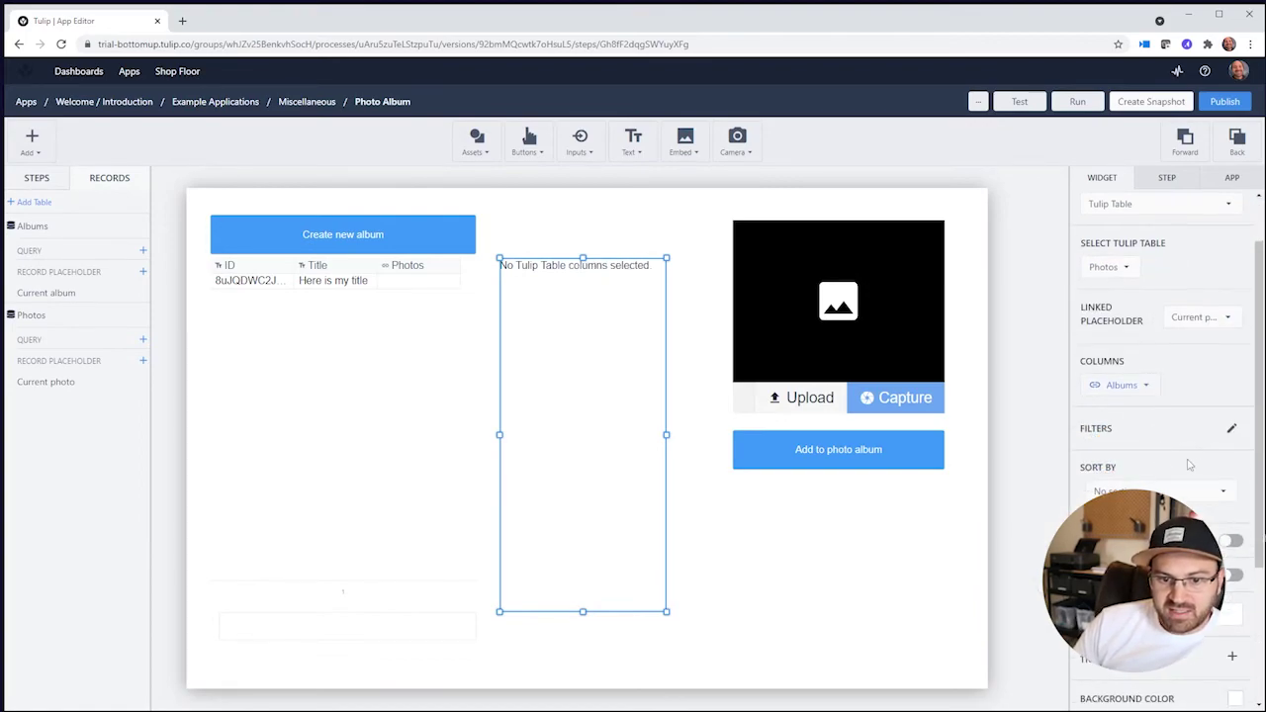
# - Filter the photos table widget to records whose ID is in the Photos field of the Current album record, and save the filter
pyautogui.click(1231, 428)
pyautogui.click(353, 338)
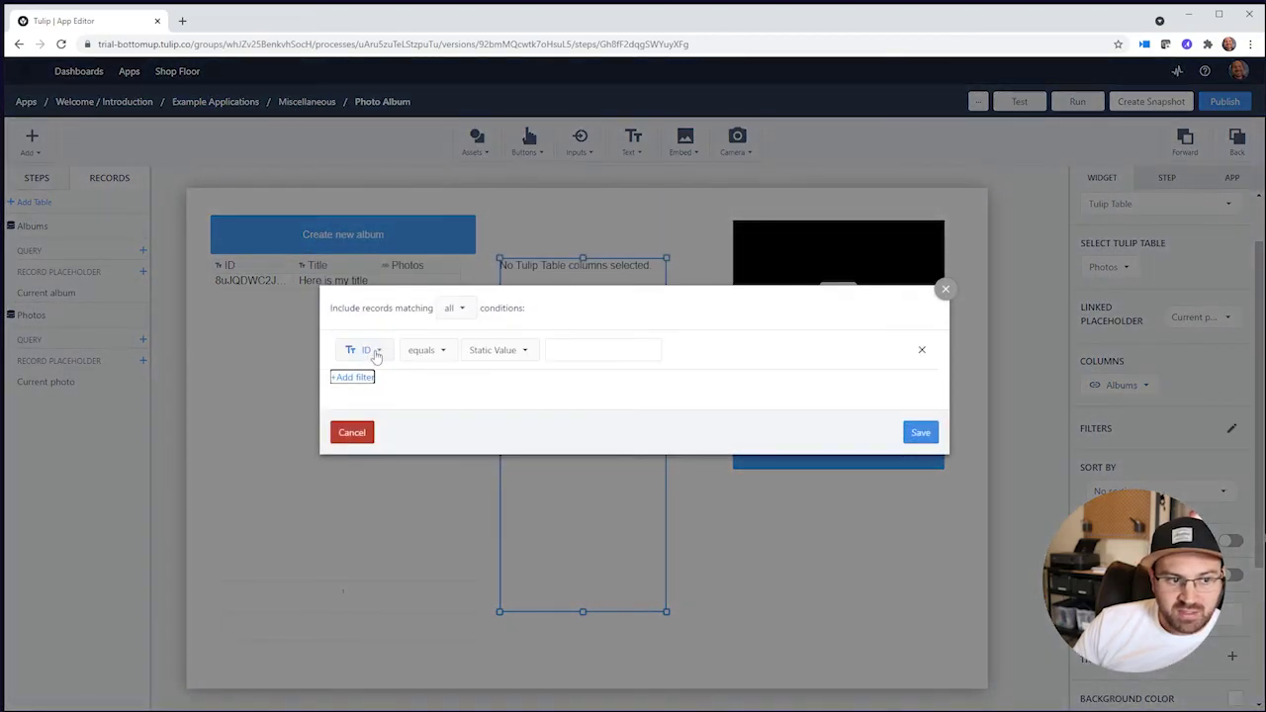
pyautogui.click(427, 356)
pyautogui.scroll(-5, 432, 472)
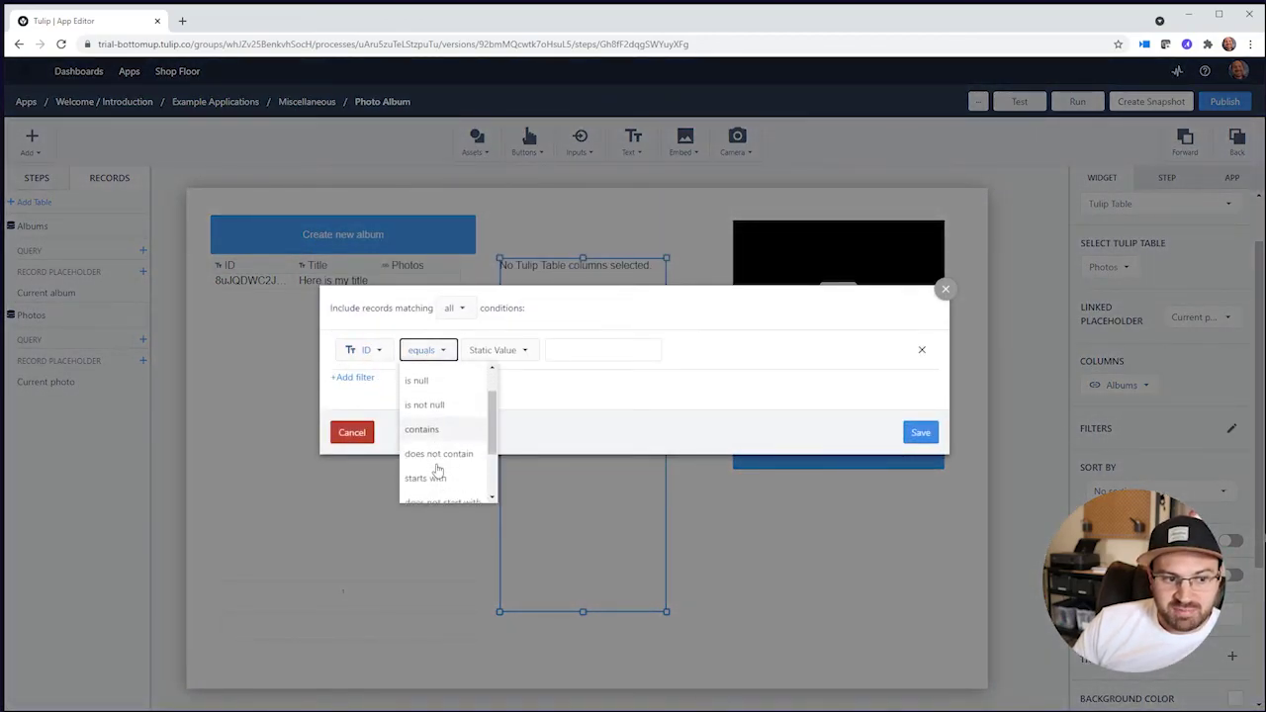
pyautogui.click(435, 487)
pyautogui.click(514, 350)
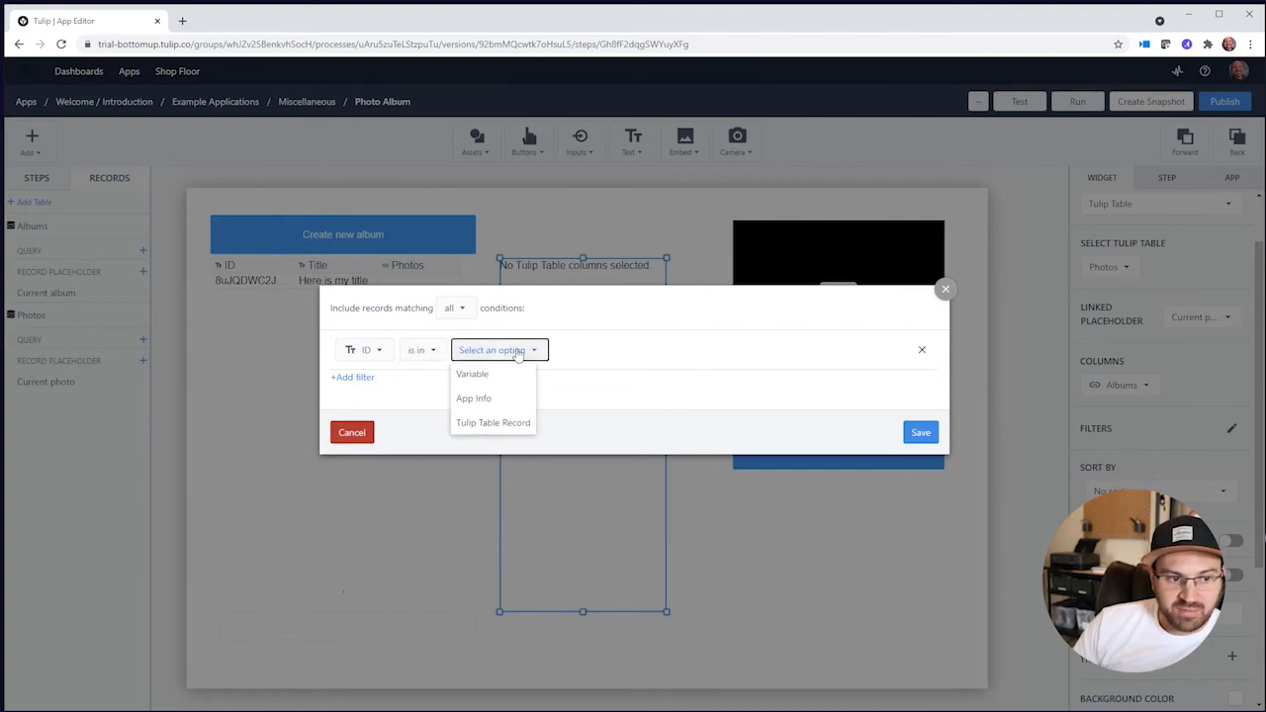
pyautogui.click(495, 426)
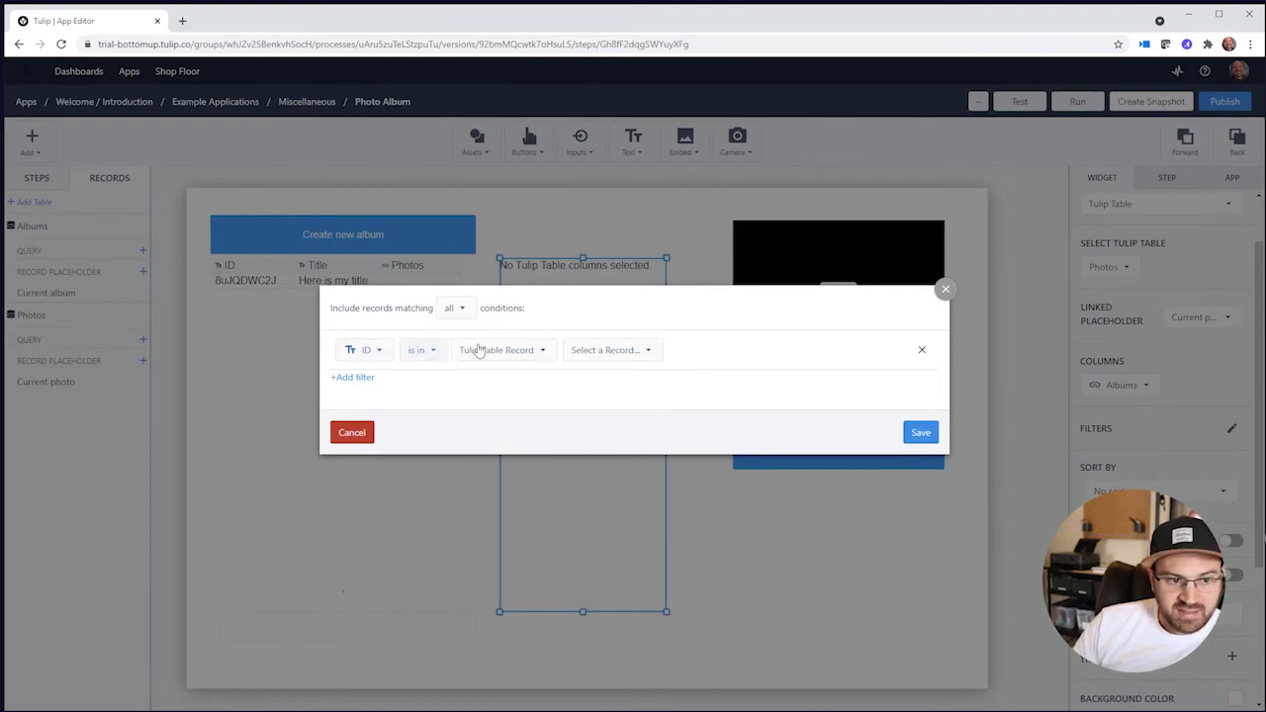
pyautogui.click(593, 351)
pyautogui.click(611, 473)
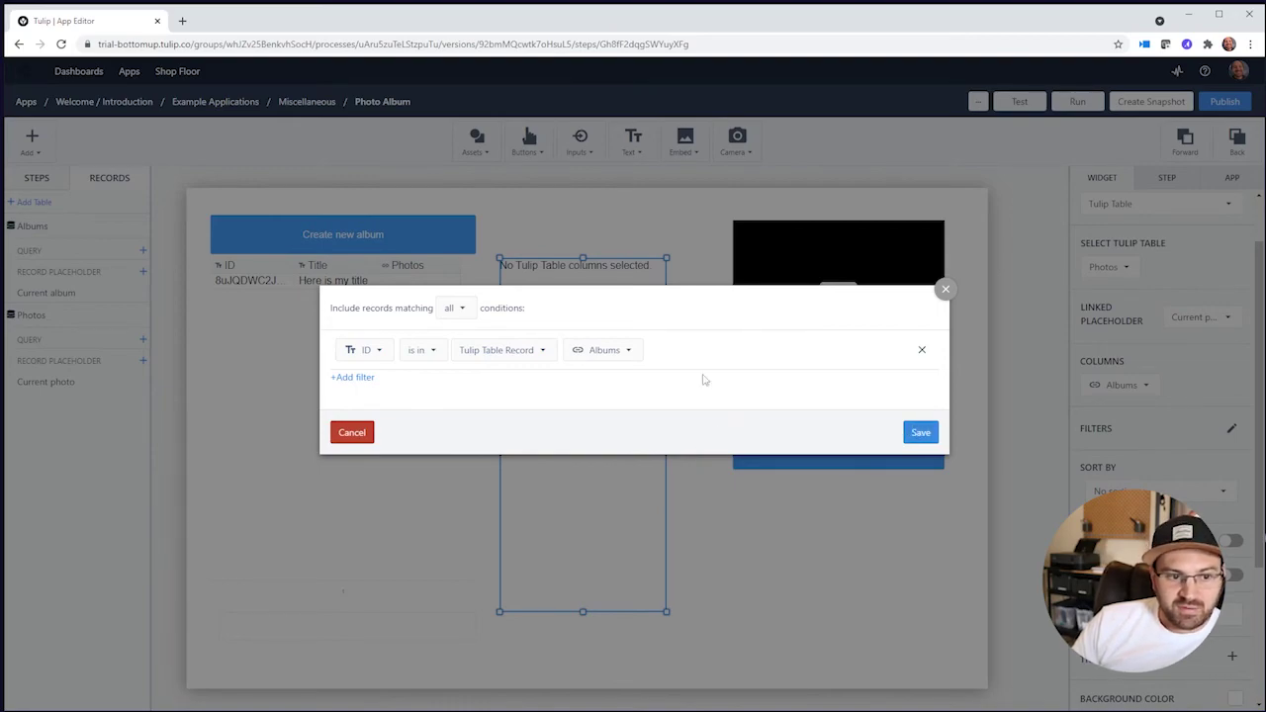
pyautogui.click(623, 351)
pyautogui.click(605, 423)
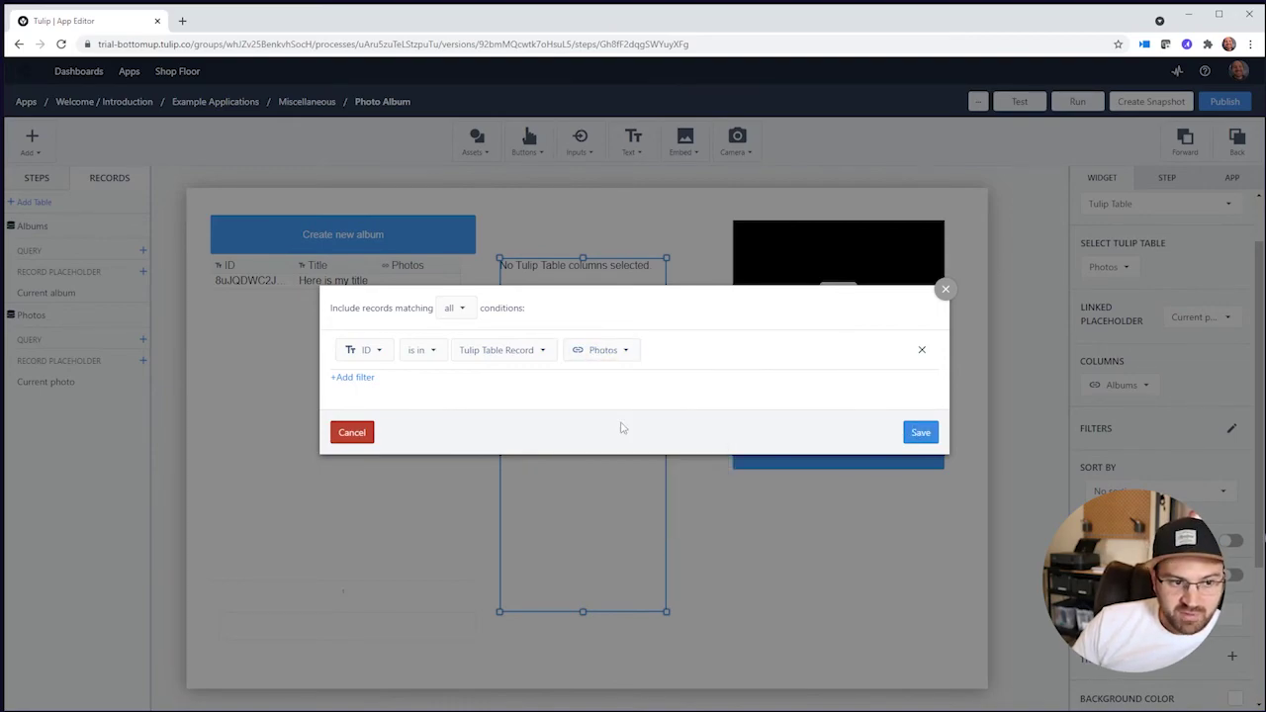
pyautogui.click(919, 432)
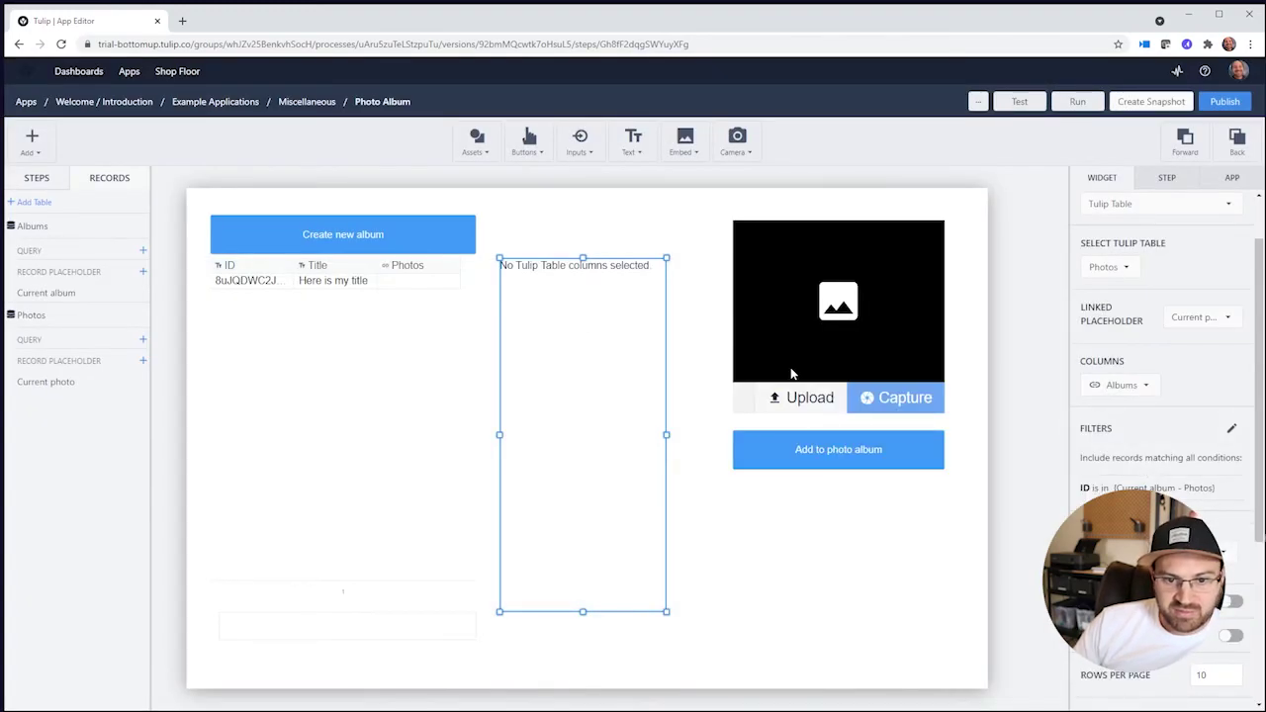
# - Show the Image column in the photos table widget
pyautogui.click(1135, 386)
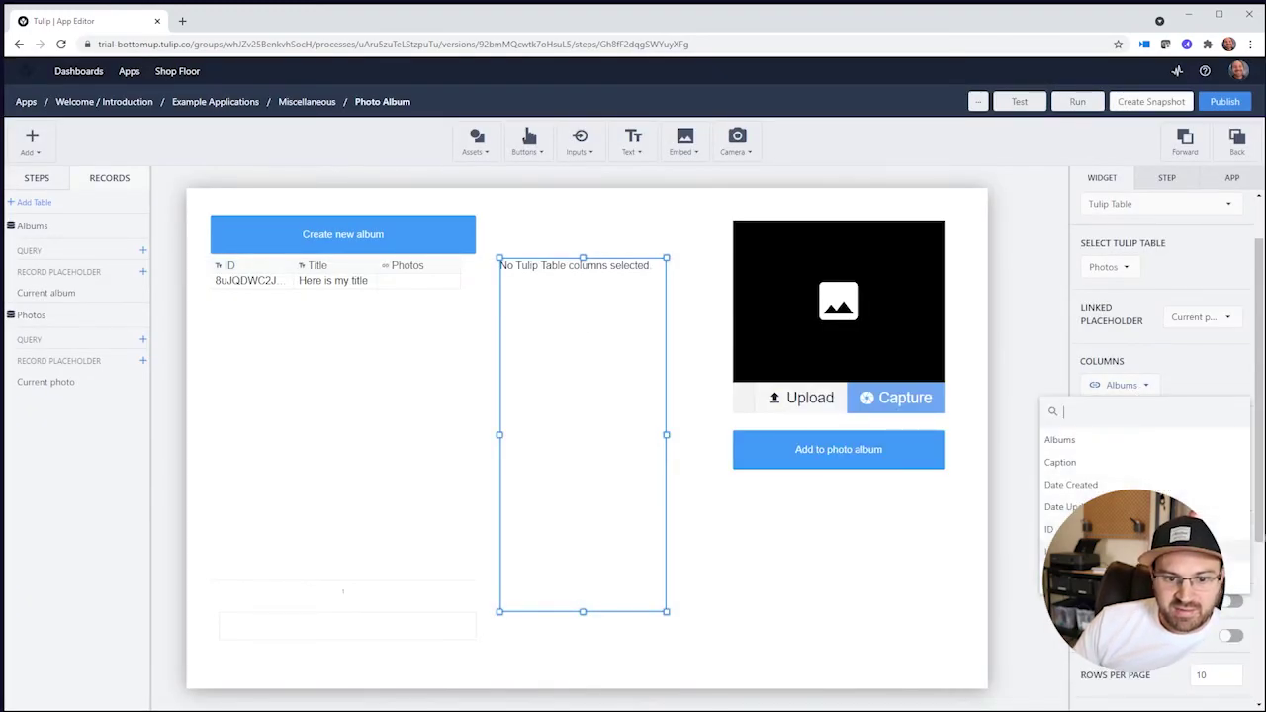
pyautogui.click(1063, 552)
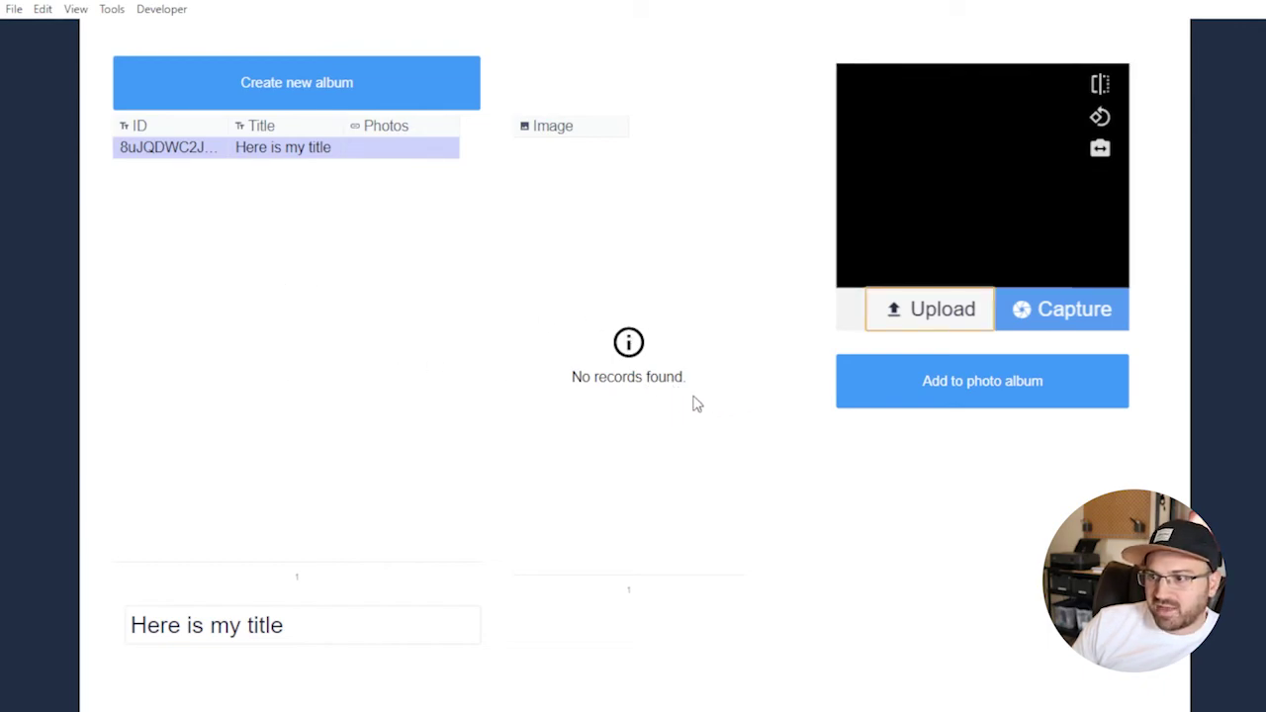
# - In the running app, add the uploaded photo to the album "Here is my title", and upload and add a second one
pyautogui.click(935, 382)
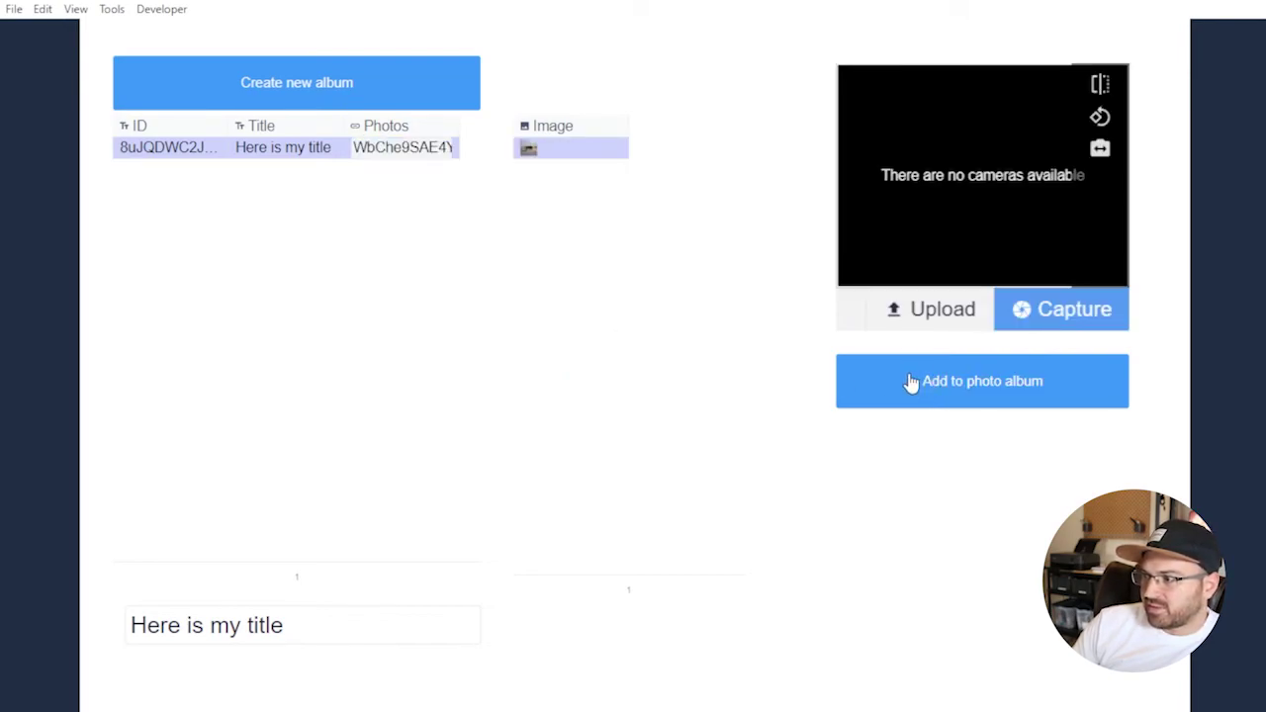
pyautogui.click(401, 154)
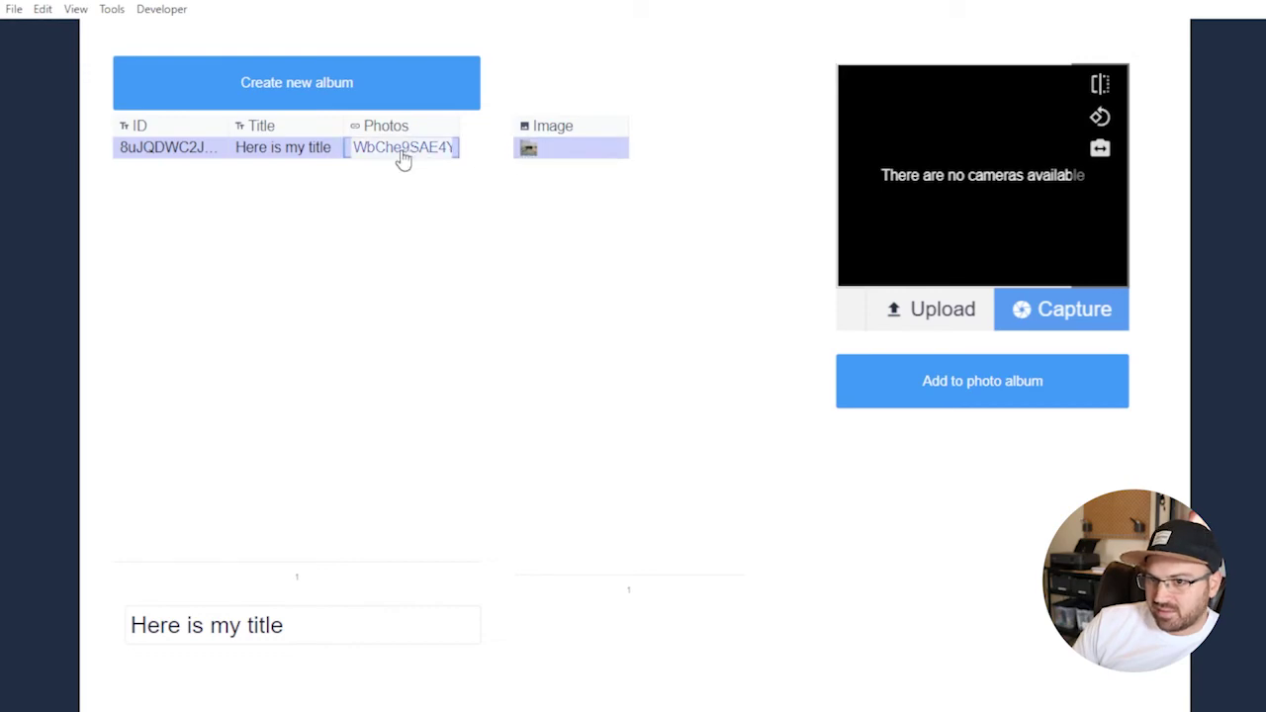
pyautogui.click(963, 308)
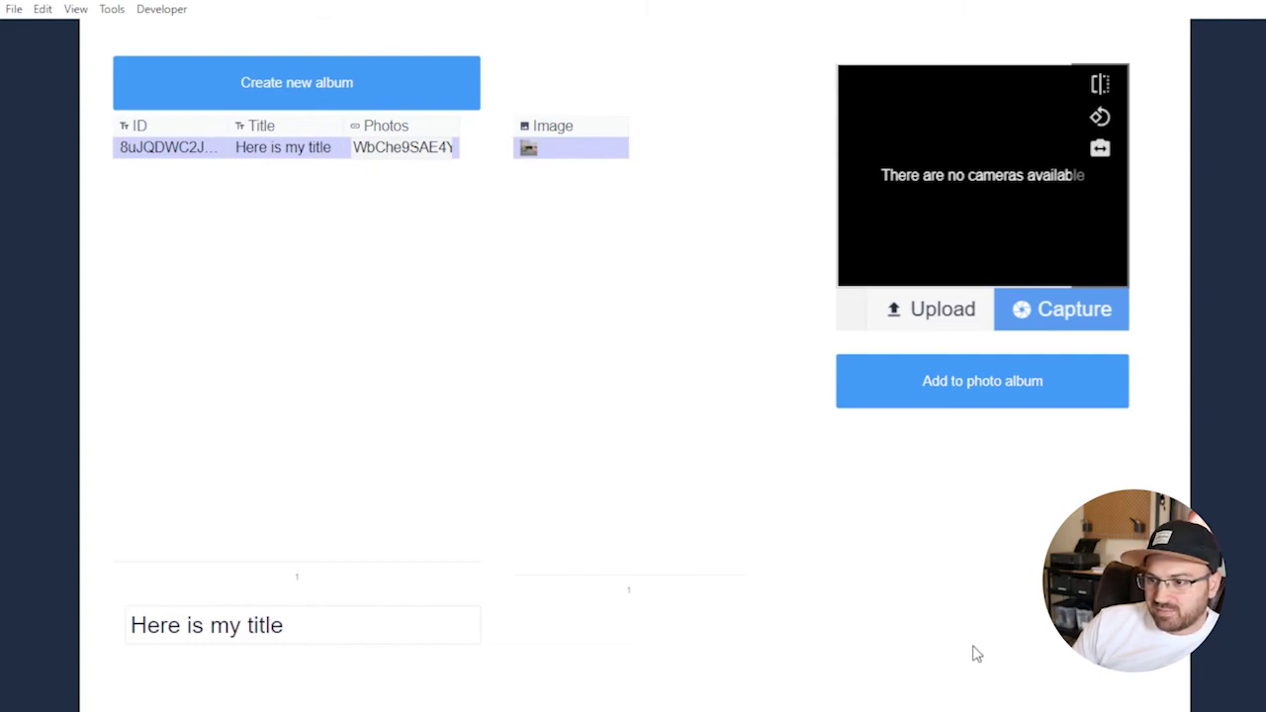
pyautogui.click(956, 385)
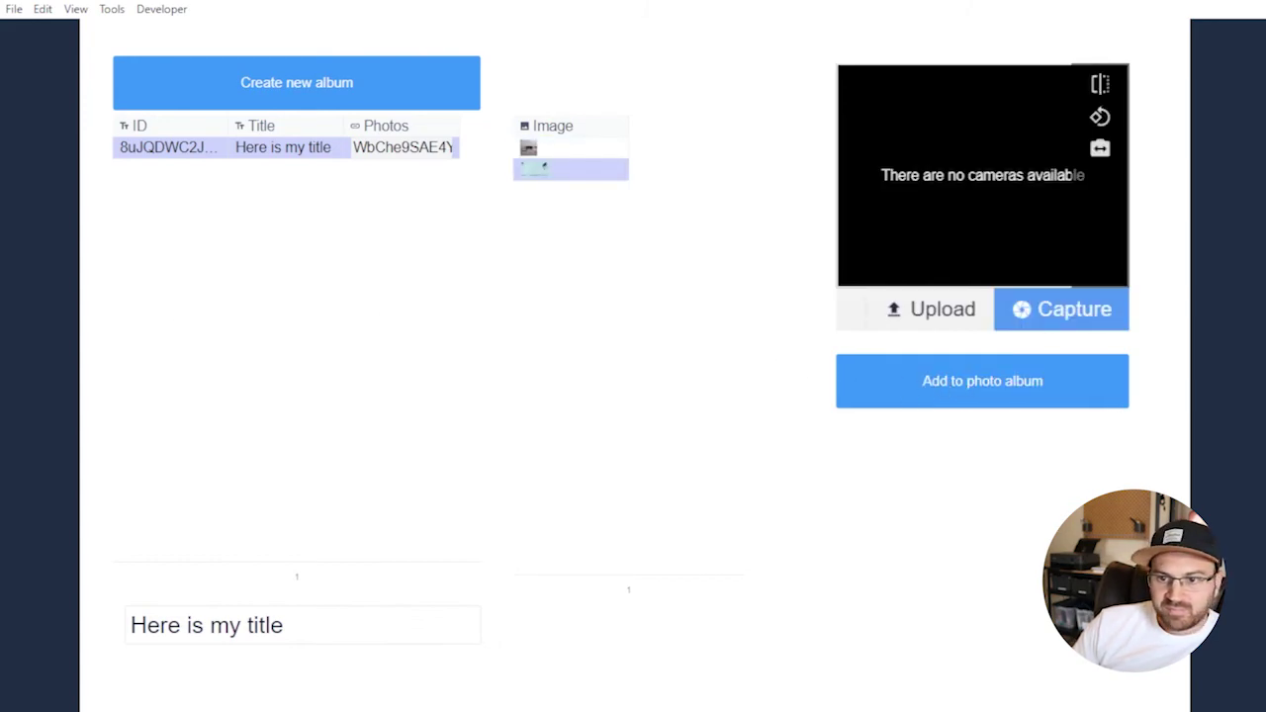
# - Create a second album and switch between it and "Here is my title" to check which photos each one lists
pyautogui.click(396, 74)
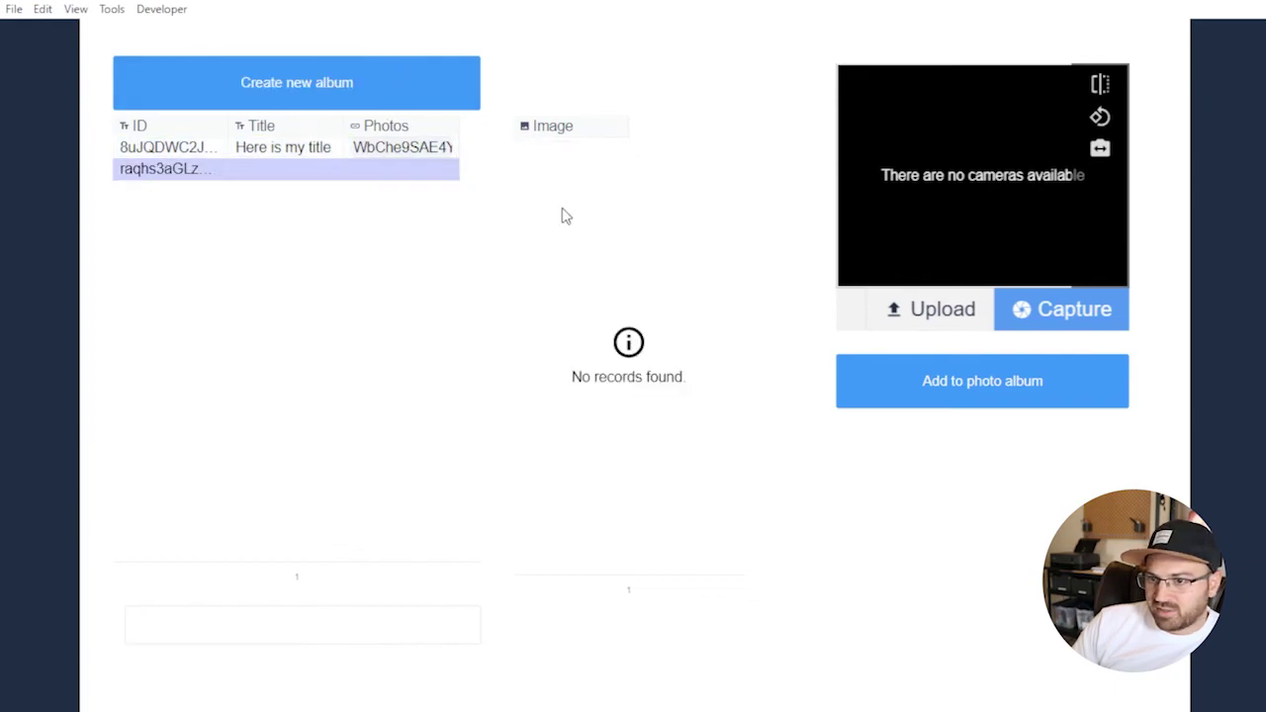
pyautogui.click(324, 150)
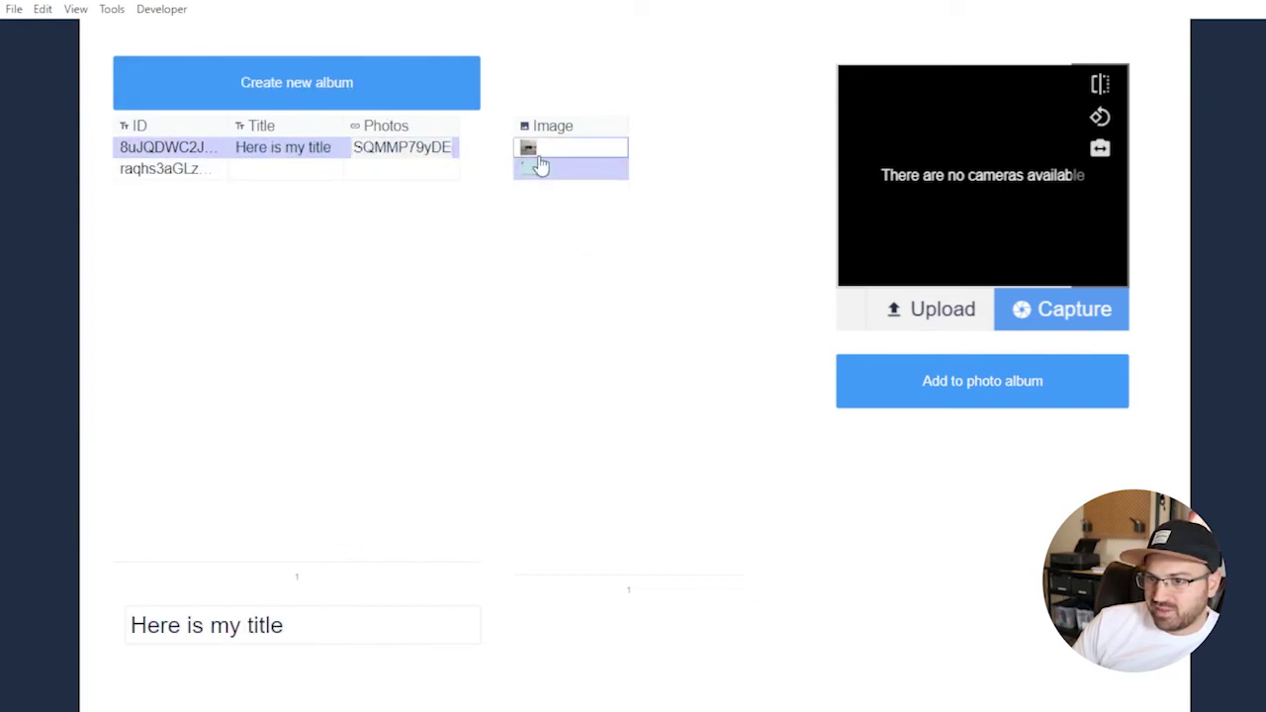
pyautogui.click(291, 173)
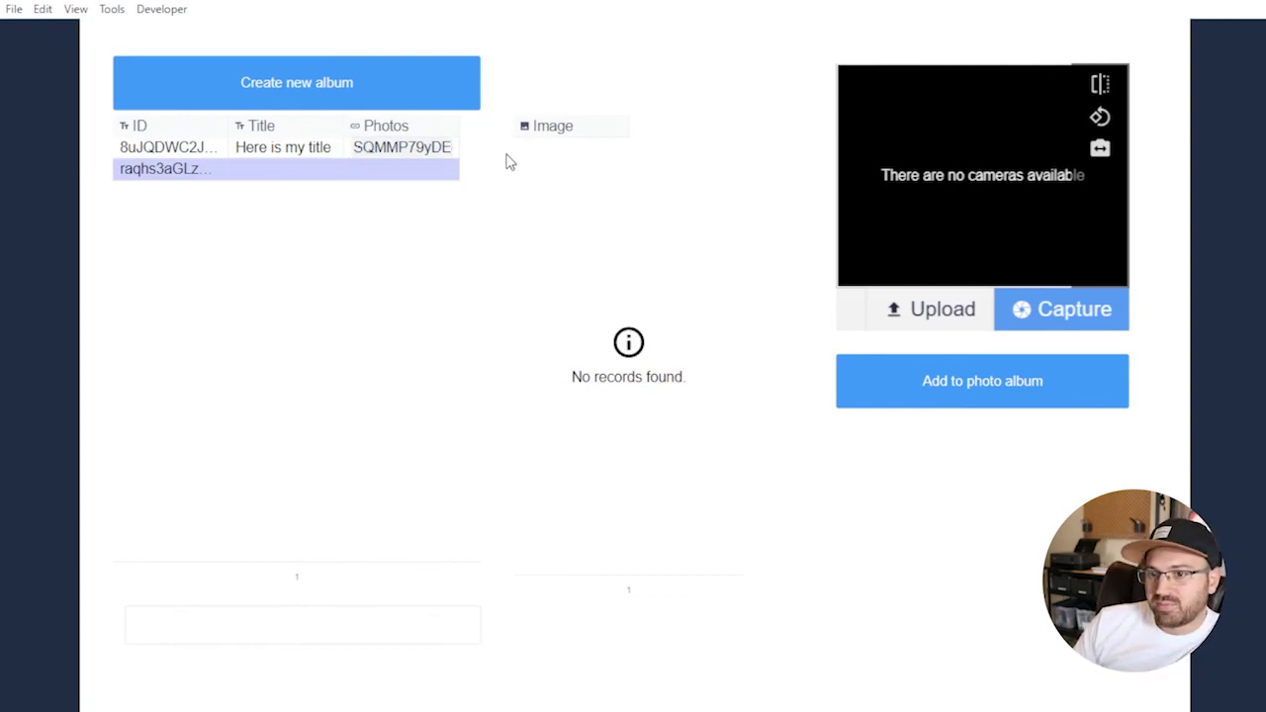
pyautogui.click(406, 153)
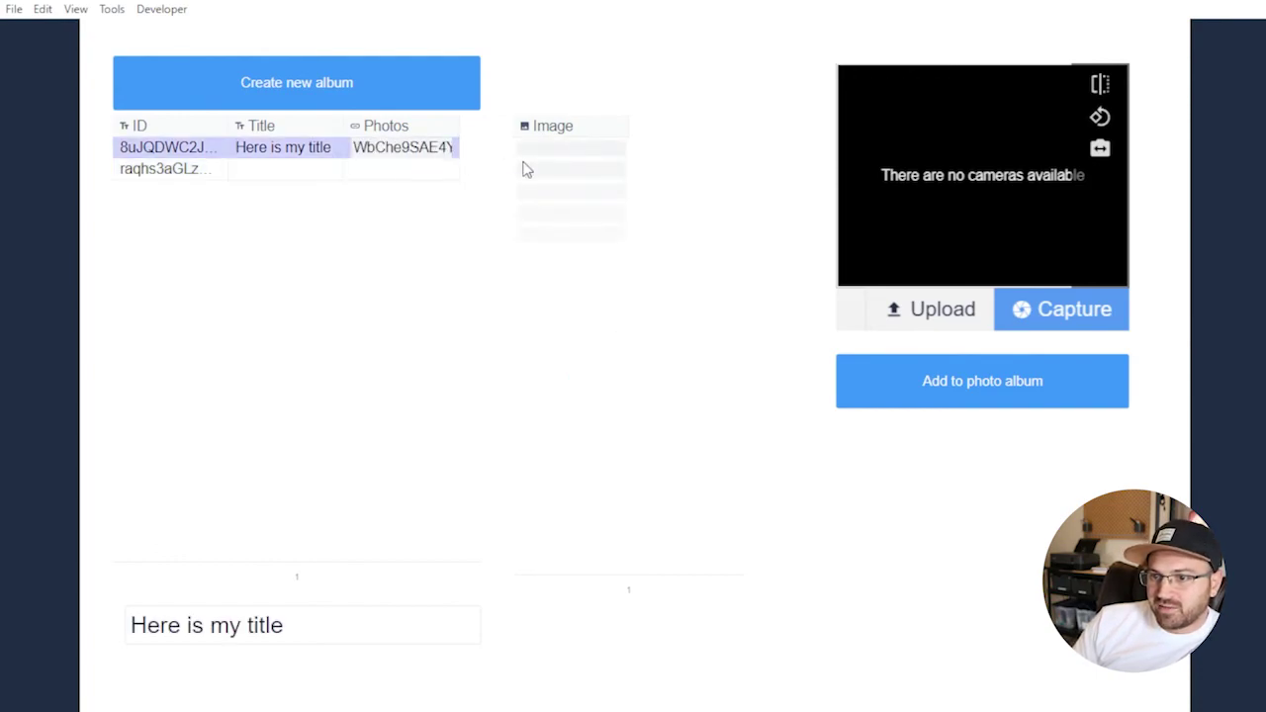